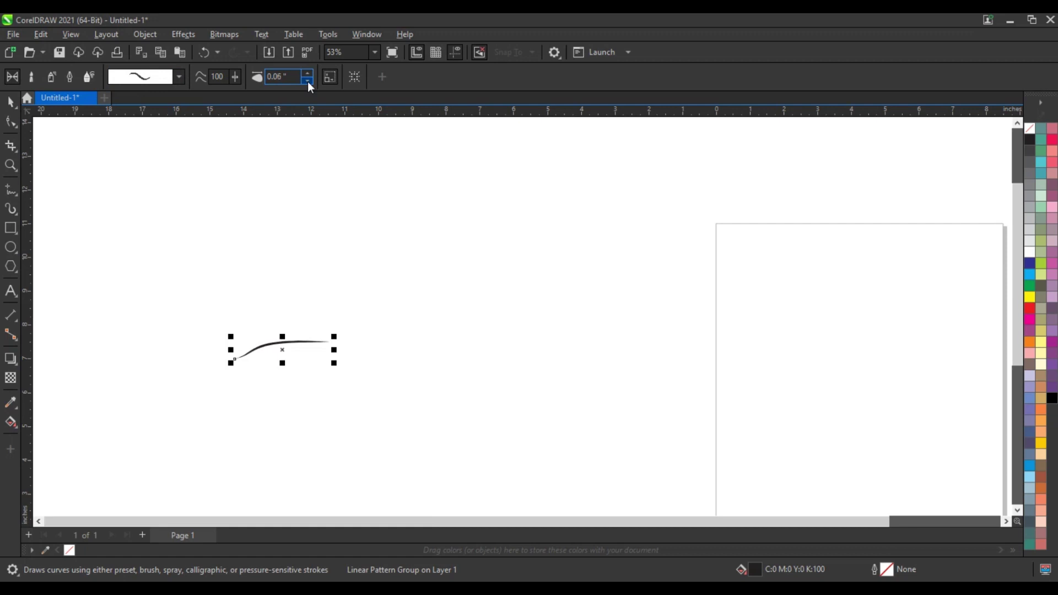
Reduce the Artistic Media stroke width to 0.04 inches and delete the test stroke
{"action": "left_click", "coordinate": [307, 81]}
{"action": "left_click", "coordinate": [308, 81]}
{"action": "key", "text": "Delete"}
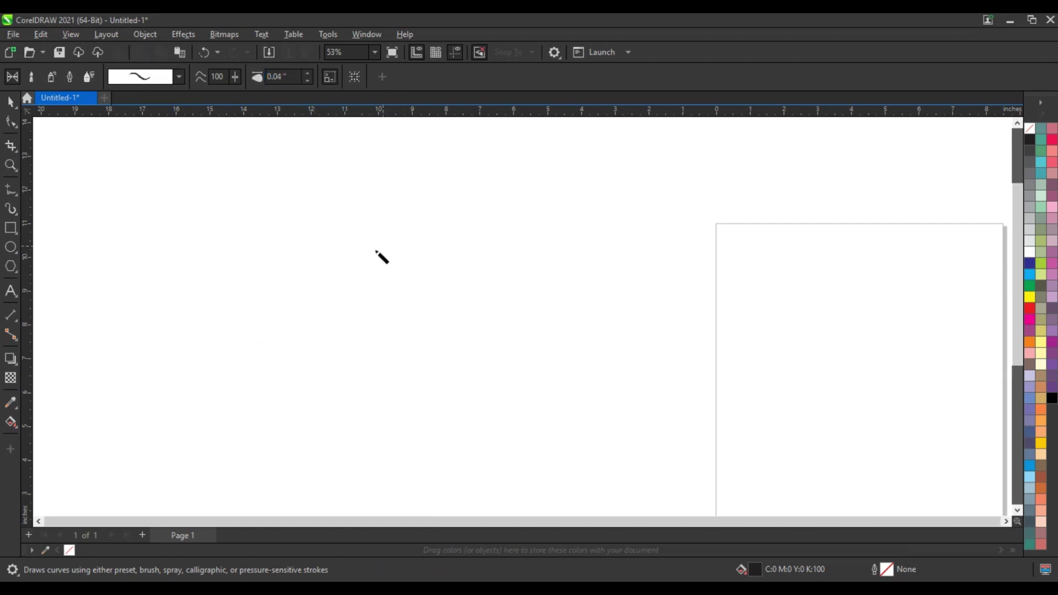
Sketch the rounded back of the head outline with several overlapping curved Artistic Media strokes, undoing the misplaced ones
{"action": "mouse_move", "coordinate": [357, 246]}
{"action": "left_mouse_down"}
{"action": "mouse_move", "coordinate": [303, 368]}
{"action": "mouse_move", "coordinate": [331, 309]}
{"action": "mouse_move", "coordinate": [304, 335]}
{"action": "mouse_move", "coordinate": [303, 372]}
{"action": "left_mouse_up"}
{"action": "key", "text": "ctrl+z"}
{"action": "left_click_drag", "start_coordinate": [356, 246], "coordinate": [305, 332]}
{"action": "left_click_drag", "start_coordinate": [305, 331], "coordinate": [307, 439]}
{"action": "left_click_drag", "start_coordinate": [303, 352], "coordinate": [318, 471]}
{"action": "scroll", "coordinate": [316, 319], "scroll_direction": "down", "scroll_amount": 2}
{"action": "left_click_drag", "start_coordinate": [311, 371], "coordinate": [311, 389]}
{"action": "key", "text": "ctrl+z"}
{"action": "left_click_drag", "start_coordinate": [306, 357], "coordinate": [331, 422]}
{"action": "left_click_drag", "start_coordinate": [307, 379], "coordinate": [340, 433]}
{"action": "mouse_move", "coordinate": [306, 384]}
{"action": "left_mouse_down"}
{"action": "mouse_move", "coordinate": [334, 433]}
{"action": "mouse_move", "coordinate": [367, 447]}
{"action": "left_mouse_up"}
Sketch the tall pointed crest, the small jagged spikes below it and the long curved spike on the head's other side
{"action": "mouse_move", "coordinate": [338, 278]}
{"action": "left_mouse_down"}
{"action": "mouse_move", "coordinate": [413, 245]}
{"action": "mouse_move", "coordinate": [395, 268]}
{"action": "mouse_move", "coordinate": [468, 209]}
{"action": "mouse_move", "coordinate": [443, 259]}
{"action": "mouse_move", "coordinate": [471, 192]}
{"action": "mouse_move", "coordinate": [472, 263]}
{"action": "left_mouse_up"}
{"action": "left_click_drag", "start_coordinate": [471, 193], "coordinate": [471, 271]}
{"action": "mouse_move", "coordinate": [473, 256]}
{"action": "left_mouse_down"}
{"action": "mouse_move", "coordinate": [462, 287]}
{"action": "mouse_move", "coordinate": [482, 254]}
{"action": "left_mouse_up"}
{"action": "mouse_move", "coordinate": [482, 253]}
{"action": "left_mouse_down"}
{"action": "mouse_move", "coordinate": [468, 307]}
{"action": "mouse_move", "coordinate": [485, 292]}
{"action": "left_mouse_up"}
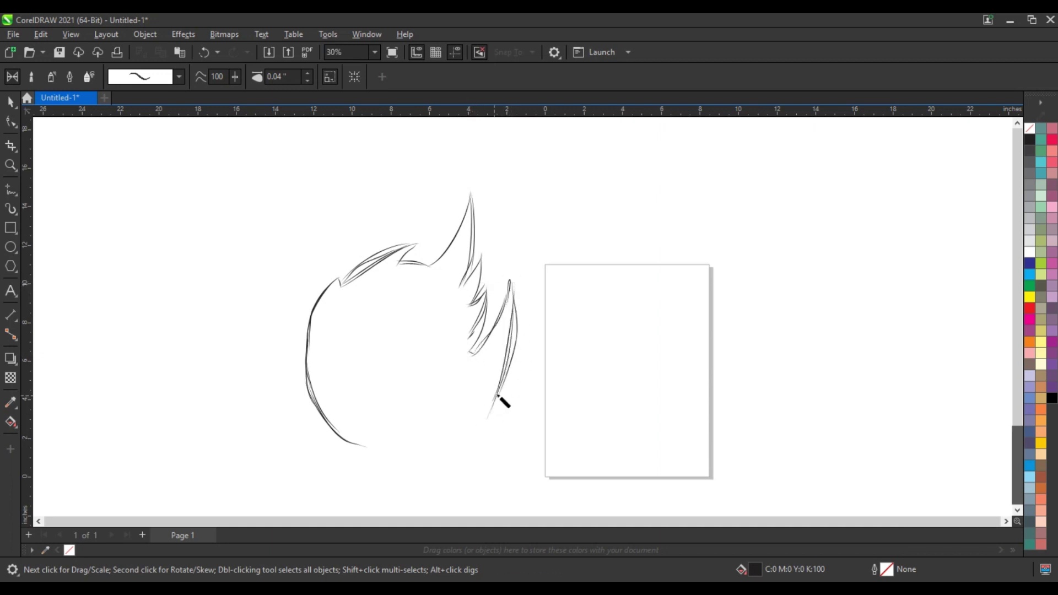
{"action": "key", "text": "ctrl+z"}
Sketch the head's lower edge and the shape beneath it, narrowing to a sharp tip, redoing the misplaced strokes
{"action": "left_click_drag", "start_coordinate": [472, 417], "coordinate": [432, 478]}
{"action": "left_click", "coordinate": [1016, 510]}
{"action": "left_click", "coordinate": [1017, 510]}
{"action": "left_click", "coordinate": [1017, 510]}
{"action": "left_click_drag", "start_coordinate": [469, 299], "coordinate": [407, 394]}
{"action": "key", "text": "ctrl+z"}
{"action": "mouse_move", "coordinate": [469, 299]}
{"action": "left_mouse_down"}
{"action": "mouse_move", "coordinate": [432, 346]}
{"action": "mouse_move", "coordinate": [413, 405]}
{"action": "mouse_move", "coordinate": [423, 366]}
{"action": "mouse_move", "coordinate": [398, 389]}
{"action": "mouse_move", "coordinate": [435, 338]}
{"action": "mouse_move", "coordinate": [379, 423]}
{"action": "left_mouse_up"}
{"action": "key", "text": "ctrl+z"}
{"action": "key", "text": "ctrl+z"}
{"action": "key", "text": "ctrl+z"}
{"action": "left_click_drag", "start_coordinate": [474, 302], "coordinate": [435, 338]}
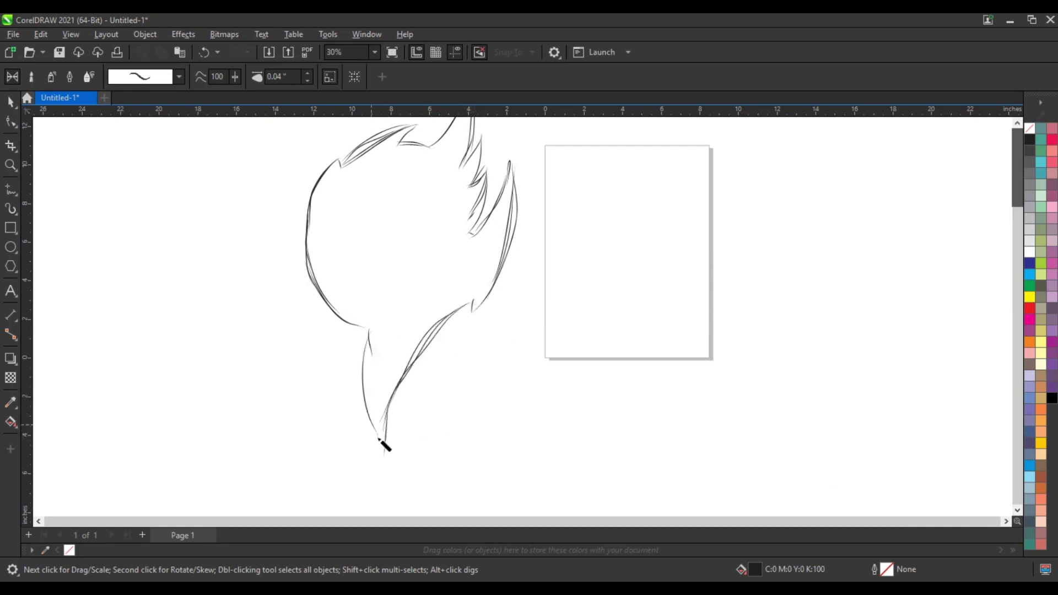
{"action": "left_click_drag", "start_coordinate": [378, 439], "coordinate": [384, 456]}
Select the entire sketch and scale it down proportionally to a clearly smaller size away from the page
{"action": "scroll", "coordinate": [353, 330], "scroll_direction": "down", "scroll_amount": 2}
{"action": "left_click", "coordinate": [11, 102]}
{"action": "key", "text": "ctrl+a"}
{"action": "key", "text": "F4"}
{"action": "left_click_drag", "start_coordinate": [626, 130], "coordinate": [547, 273]}
{"action": "key", "text": "F4"}
{"action": "left_click", "coordinate": [223, 250]}
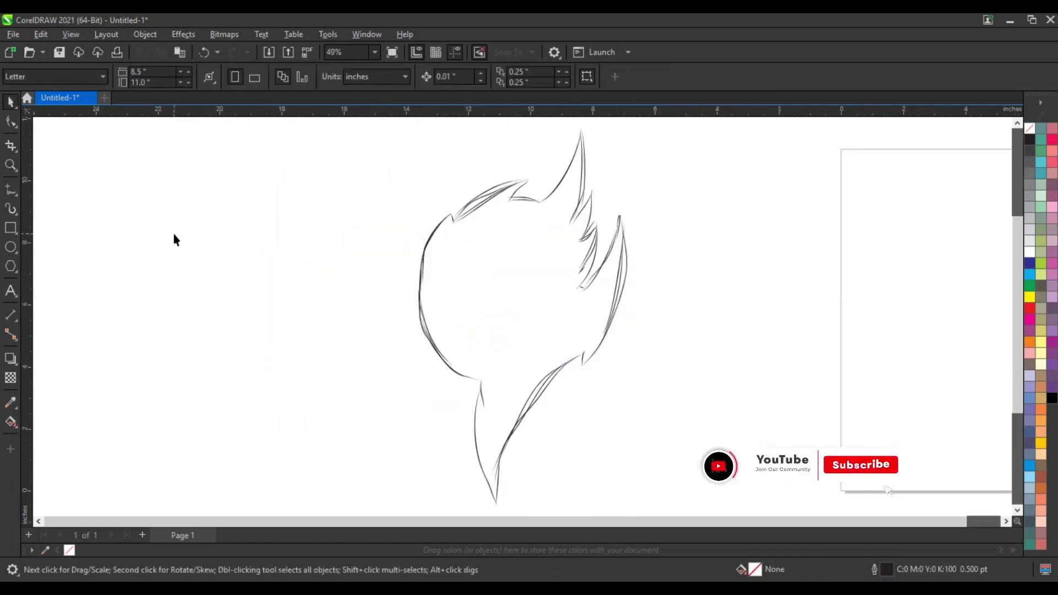
Sketch inner contour lines with Artistic Media inside the tapering lower part and along its upper edge
{"action": "key", "text": "i"}
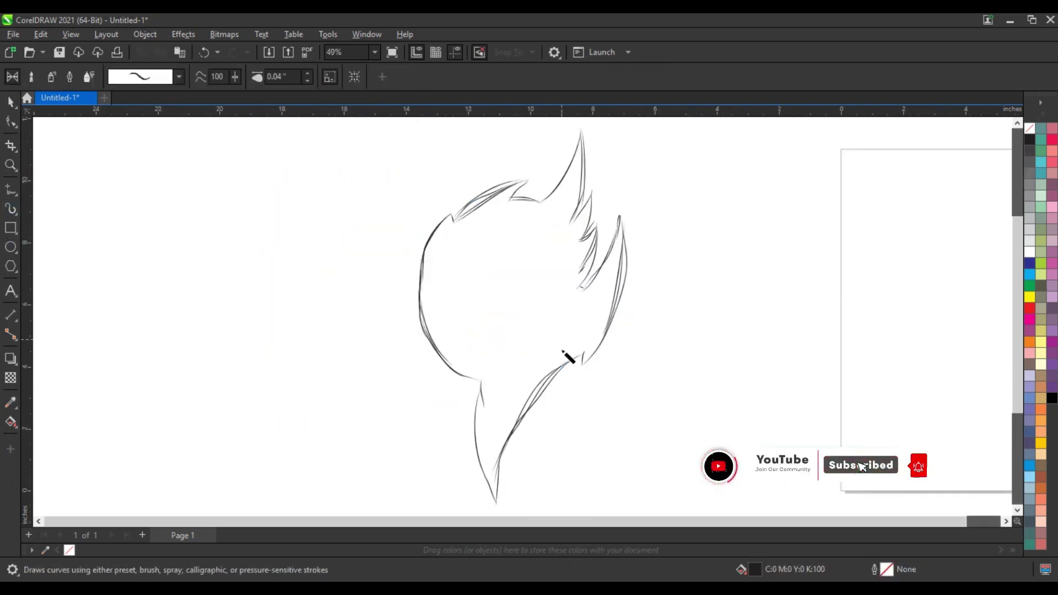
{"action": "mouse_move", "coordinate": [491, 466]}
{"action": "left_mouse_down"}
{"action": "mouse_move", "coordinate": [495, 371]}
{"action": "mouse_move", "coordinate": [497, 383]}
{"action": "left_mouse_up"}
{"action": "left_click_drag", "start_coordinate": [498, 380], "coordinate": [539, 354]}
{"action": "left_click_drag", "start_coordinate": [496, 375], "coordinate": [561, 338]}
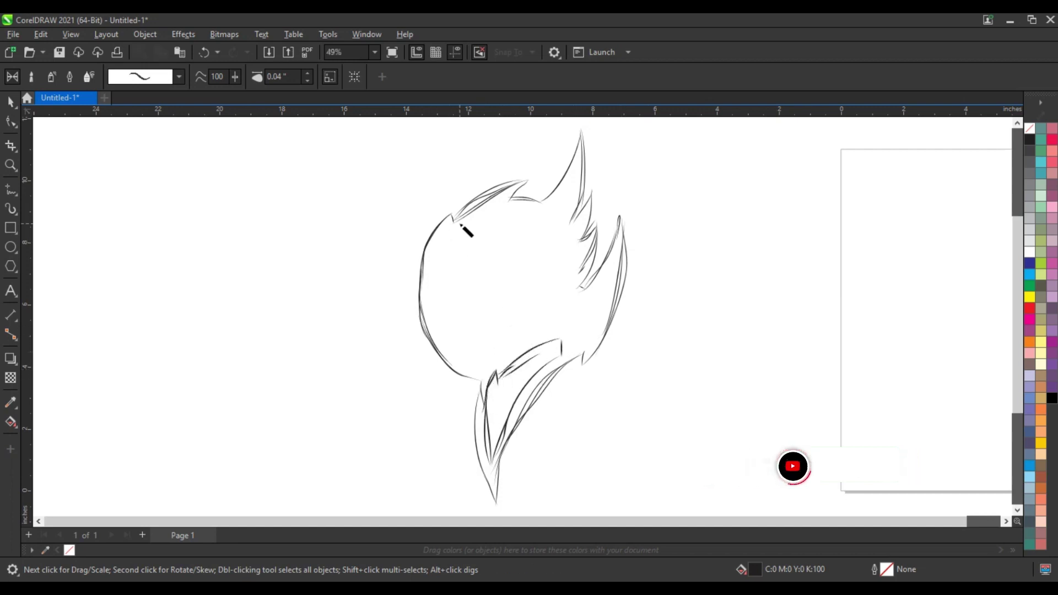
Sketch the pointed inner details of the head: the shapes under the crown, the slanted bands and the lower V shape
{"action": "left_click_drag", "start_coordinate": [460, 227], "coordinate": [497, 204]}
{"action": "mouse_move", "coordinate": [447, 248]}
{"action": "left_mouse_down"}
{"action": "mouse_move", "coordinate": [474, 223]}
{"action": "mouse_move", "coordinate": [541, 211]}
{"action": "mouse_move", "coordinate": [495, 241]}
{"action": "left_mouse_up"}
{"action": "left_click_drag", "start_coordinate": [494, 241], "coordinate": [493, 227]}
{"action": "mouse_move", "coordinate": [494, 227]}
{"action": "left_mouse_down"}
{"action": "mouse_move", "coordinate": [454, 257]}
{"action": "mouse_move", "coordinate": [455, 271]}
{"action": "mouse_move", "coordinate": [530, 249]}
{"action": "mouse_move", "coordinate": [467, 294]}
{"action": "mouse_move", "coordinate": [460, 286]}
{"action": "left_mouse_up"}
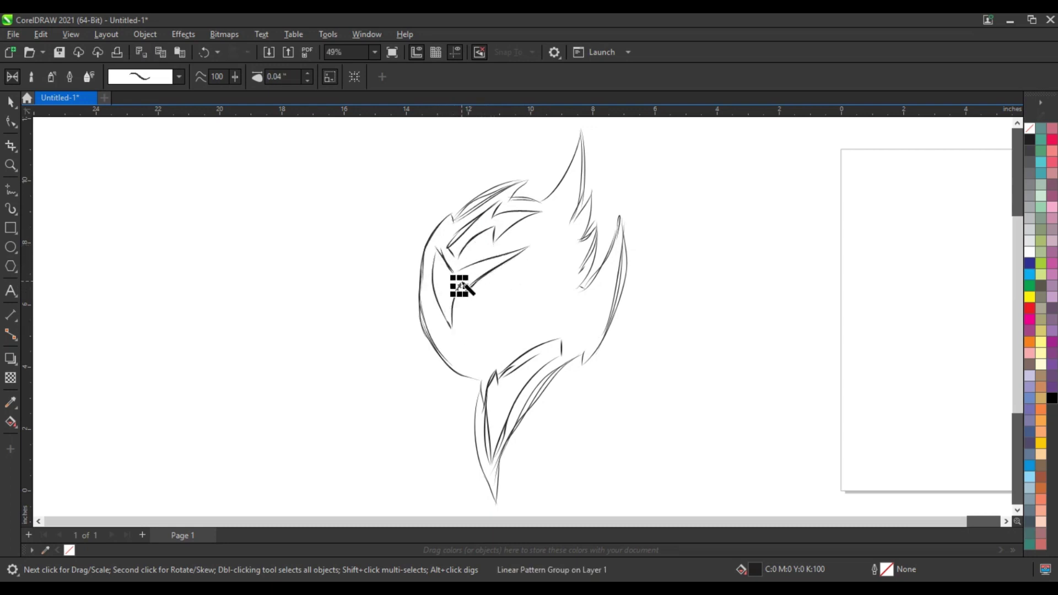
{"action": "left_click_drag", "start_coordinate": [468, 354], "coordinate": [479, 374]}
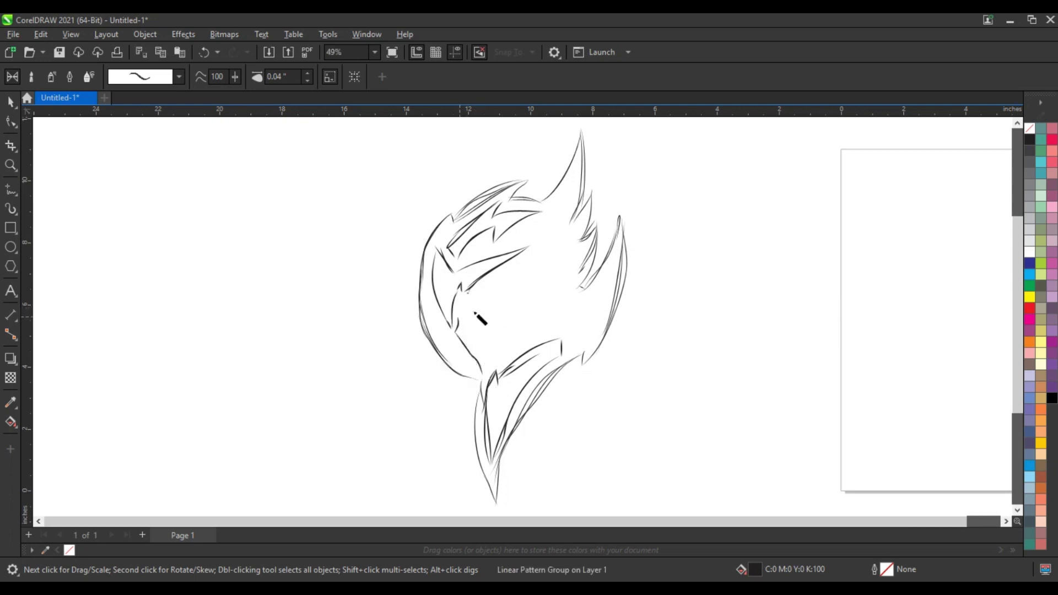
{"action": "left_click_drag", "start_coordinate": [519, 268], "coordinate": [516, 310]}
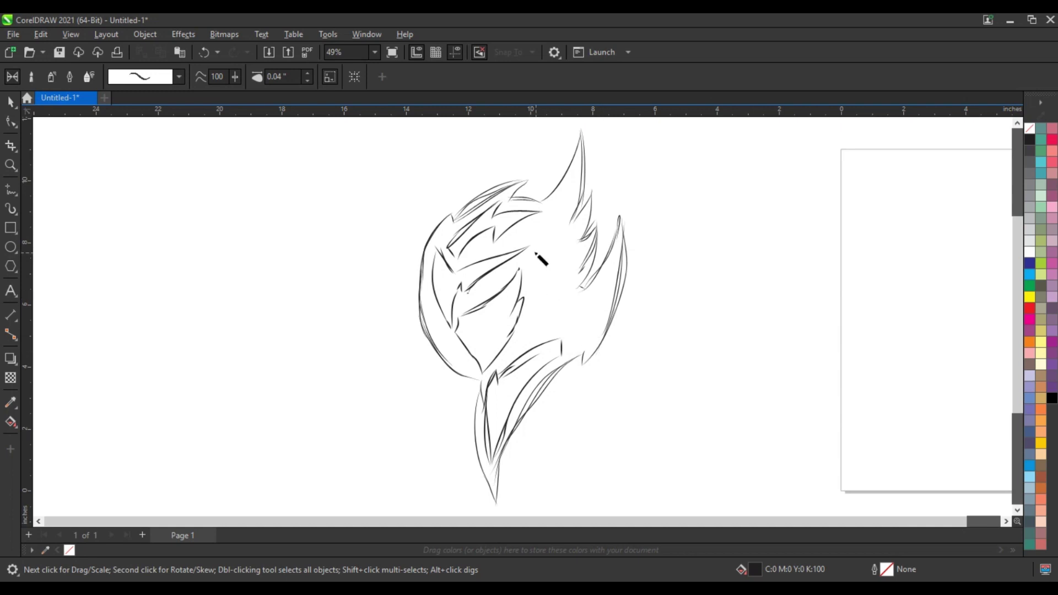
Sketch the round shape with a small oval inside, the pointed shapes beneath it and the extra crest spikes
{"action": "mouse_move", "coordinate": [532, 246]}
{"action": "left_mouse_down"}
{"action": "mouse_move", "coordinate": [561, 280]}
{"action": "mouse_move", "coordinate": [530, 255]}
{"action": "mouse_move", "coordinate": [548, 294]}
{"action": "mouse_move", "coordinate": [519, 337]}
{"action": "left_mouse_up"}
{"action": "left_click_drag", "start_coordinate": [532, 296], "coordinate": [513, 342]}
{"action": "left_click_drag", "start_coordinate": [532, 293], "coordinate": [593, 315]}
{"action": "mouse_move", "coordinate": [555, 294]}
{"action": "left_mouse_down"}
{"action": "mouse_move", "coordinate": [598, 303]}
{"action": "mouse_move", "coordinate": [594, 313]}
{"action": "mouse_move", "coordinate": [569, 310]}
{"action": "left_mouse_up"}
{"action": "key", "text": "ctrl+z"}
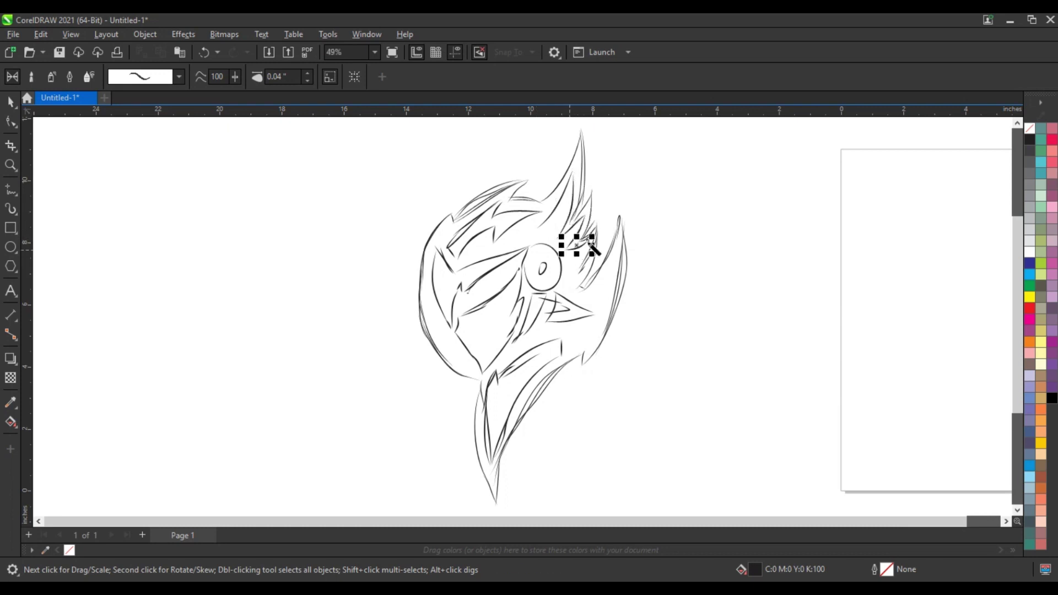
{"action": "left_click_drag", "start_coordinate": [532, 241], "coordinate": [545, 224]}
Select the whole head sketch and rotate it slightly clockwise
{"action": "scroll", "coordinate": [343, 283], "scroll_direction": "down", "scroll_amount": 1}
{"action": "key", "text": "space"}
{"action": "left_click_drag", "start_coordinate": [600, 450], "coordinate": [284, 132]}
{"action": "left_click", "coordinate": [562, 178]}
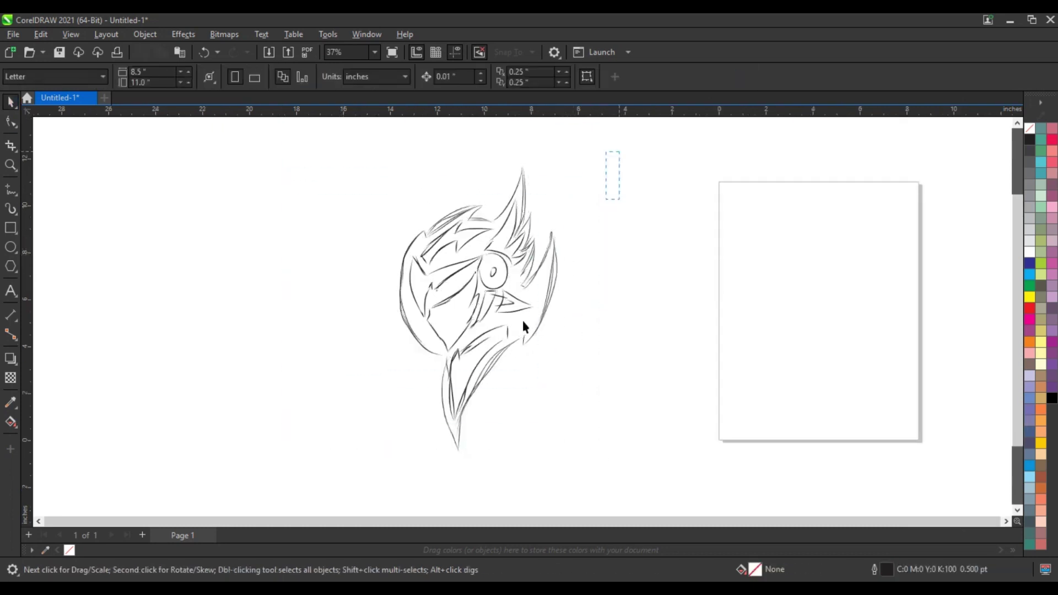
{"action": "left_click_drag", "start_coordinate": [328, 466], "coordinate": [328, 467]}
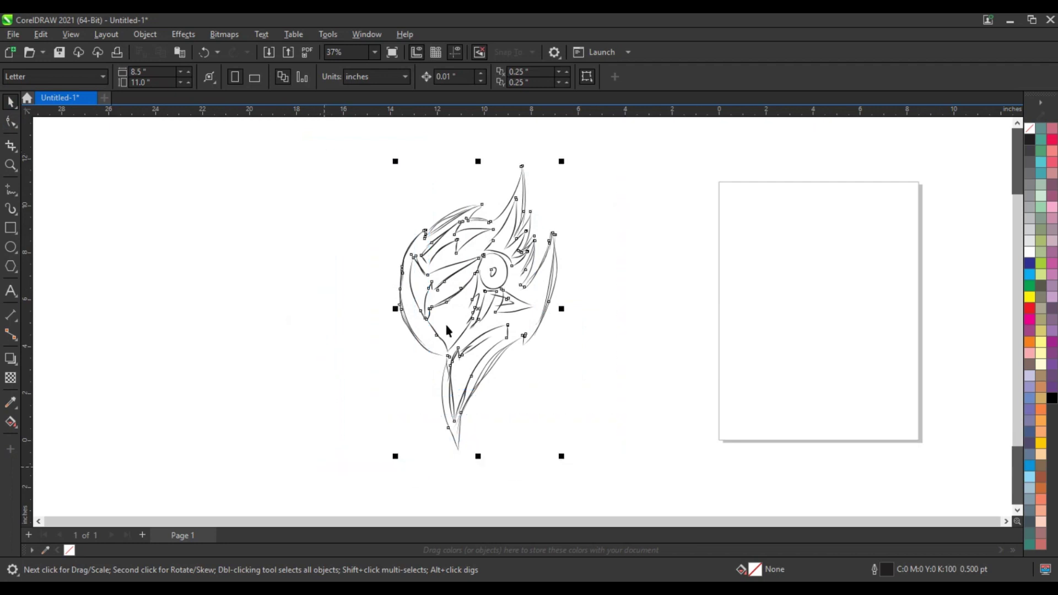
{"action": "left_click", "coordinate": [471, 307]}
{"action": "mouse_move", "coordinate": [567, 168]}
{"action": "left_mouse_down"}
{"action": "mouse_move", "coordinate": [575, 191]}
{"action": "mouse_move", "coordinate": [616, 207]}
{"action": "left_mouse_up"}
{"action": "left_click", "coordinate": [322, 170]}
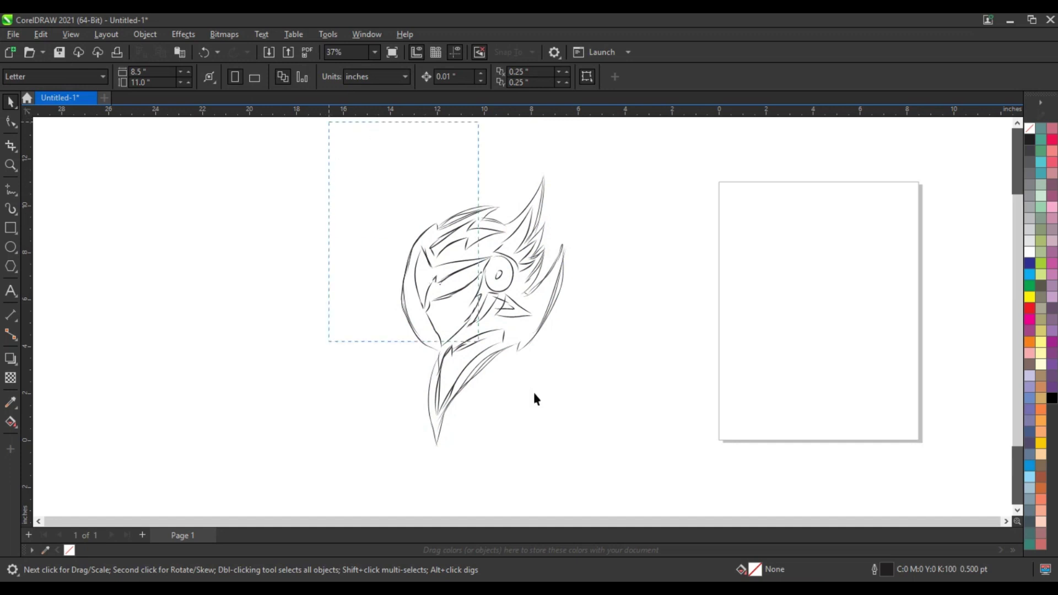
Convert the entire sketch to a 300 dpi Grayscale (8-bit) bitmap with anti-aliasing and a transparent background
{"action": "left_click_drag", "start_coordinate": [663, 479], "coordinate": [663, 479]}
{"action": "scroll", "coordinate": [382, 294], "scroll_direction": "up", "scroll_amount": 1}
{"action": "left_click", "coordinate": [307, 253]}
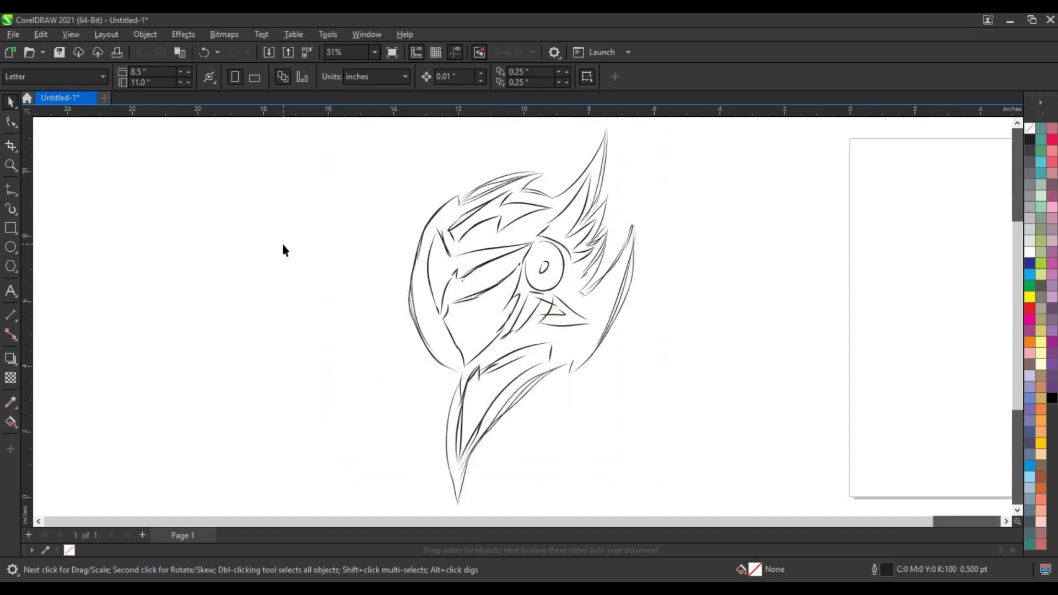
{"action": "scroll", "coordinate": [284, 250], "scroll_direction": "down", "scroll_amount": 1}
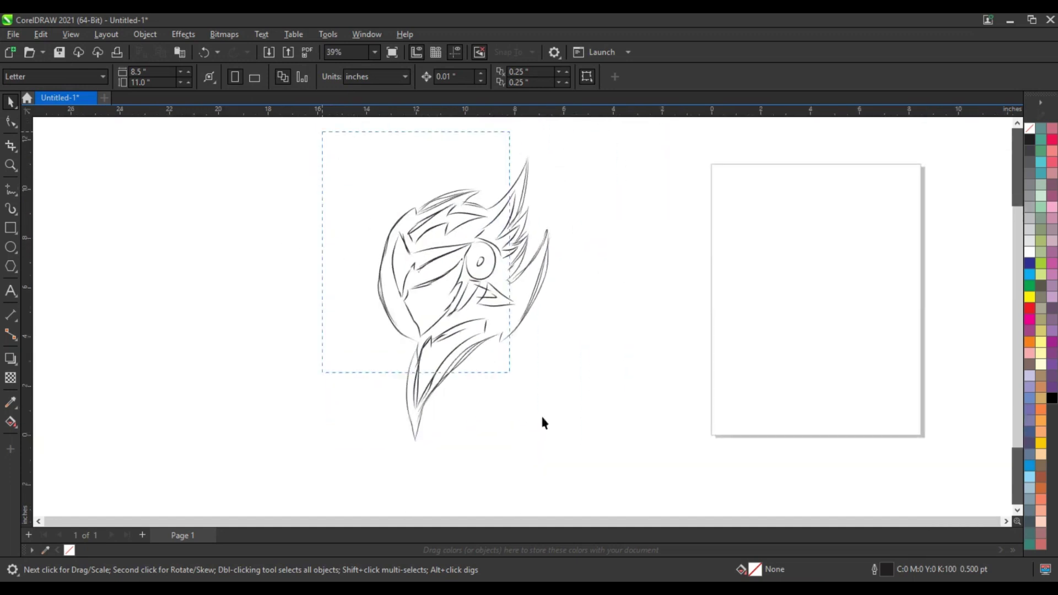
{"action": "left_click_drag", "start_coordinate": [599, 466], "coordinate": [597, 464]}
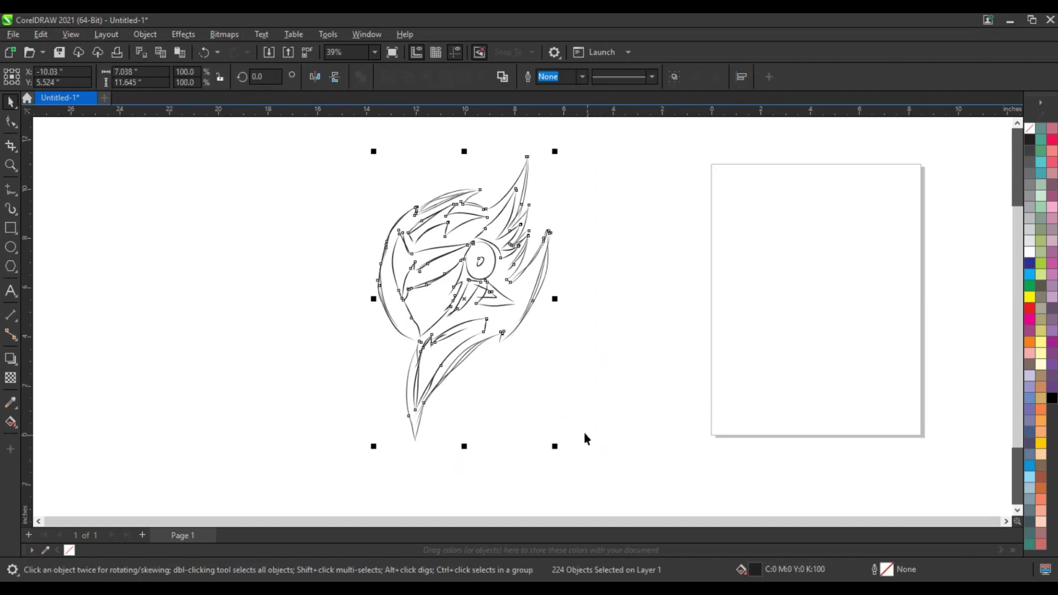
{"action": "left_click", "coordinate": [226, 35]}
{"action": "left_click", "coordinate": [243, 55]}
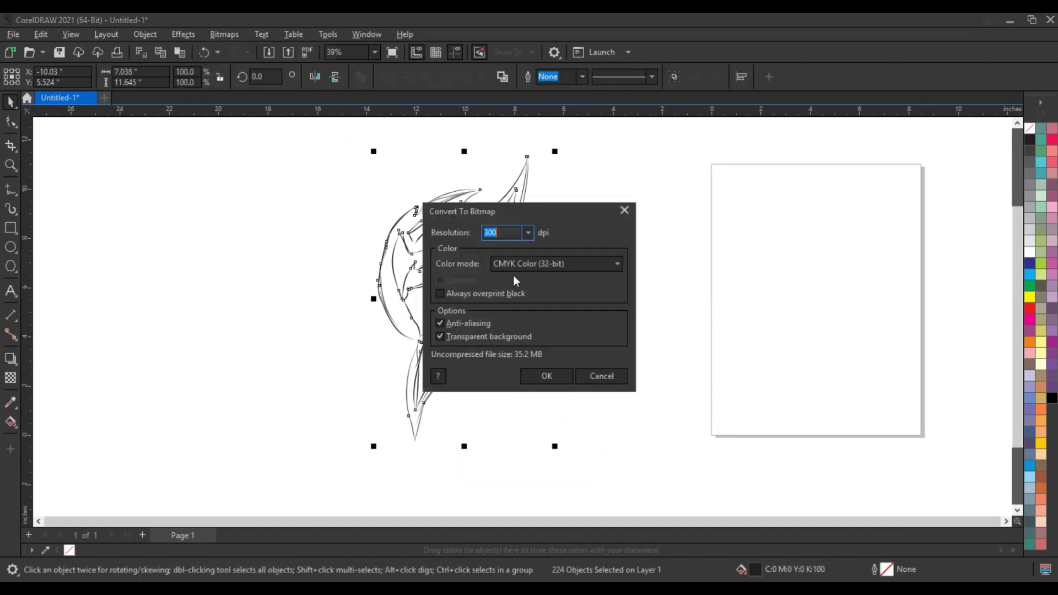
{"action": "left_click", "coordinate": [537, 263]}
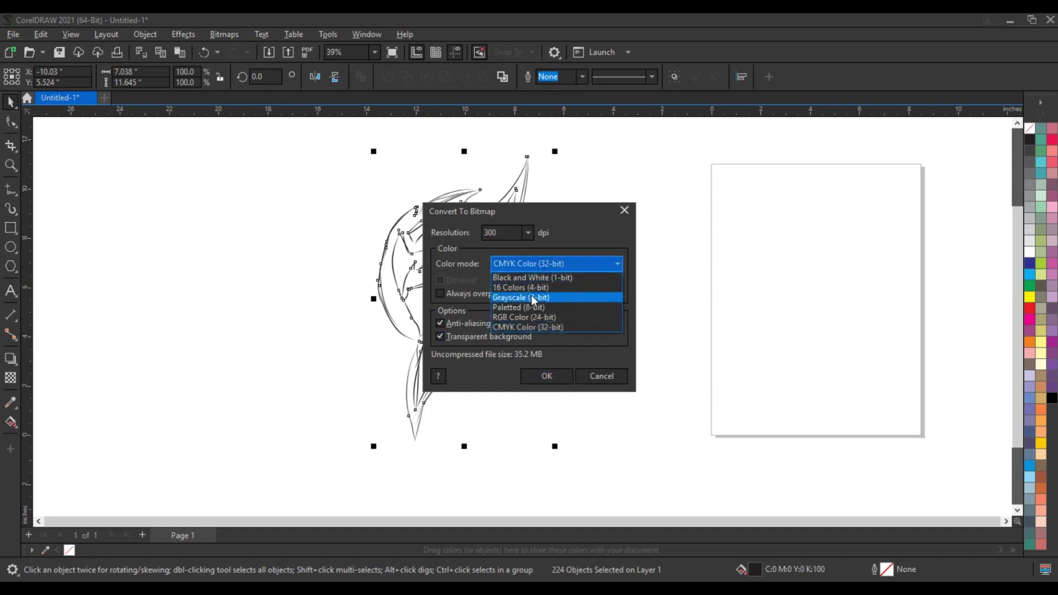
{"action": "left_click", "coordinate": [531, 296]}
{"action": "left_click", "coordinate": [539, 373]}
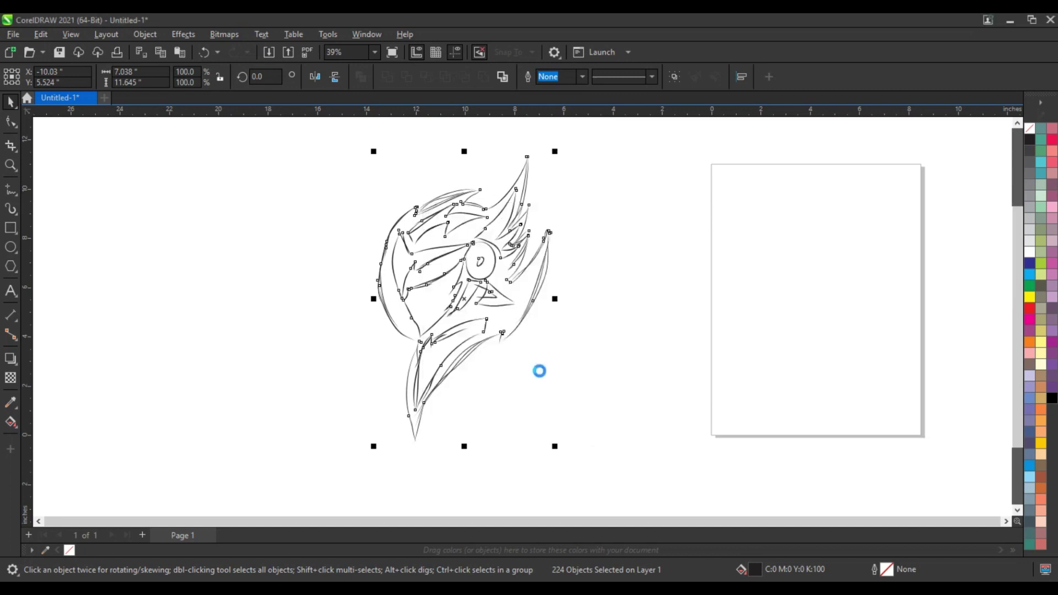
{"action": "left_click", "coordinate": [702, 375]}
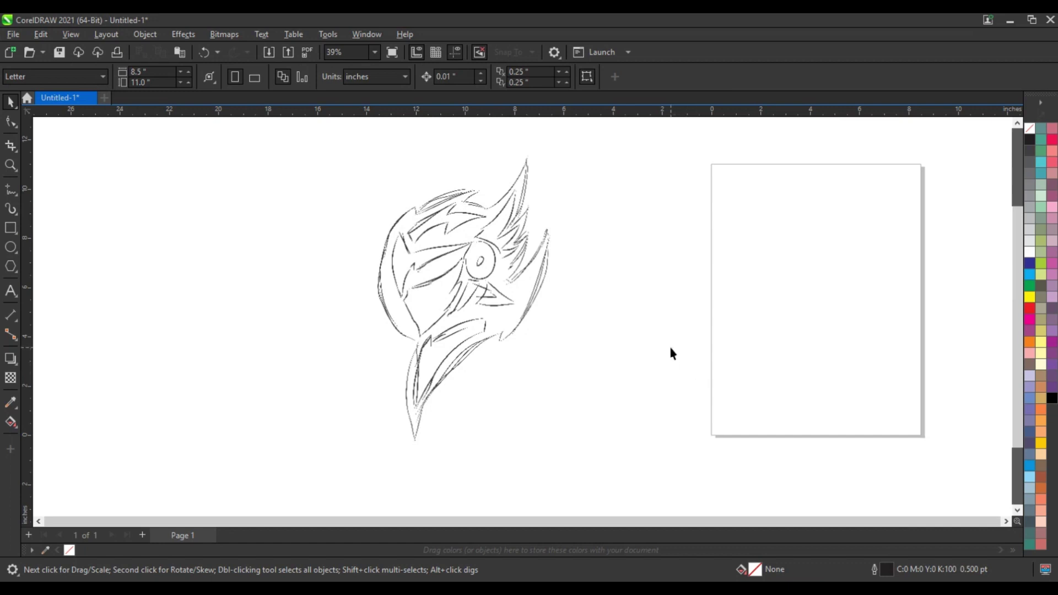
Fade the sketch bitmap with a uniform transparency of about 62
{"action": "left_click", "coordinate": [551, 297]}
{"action": "left_click", "coordinate": [6, 378]}
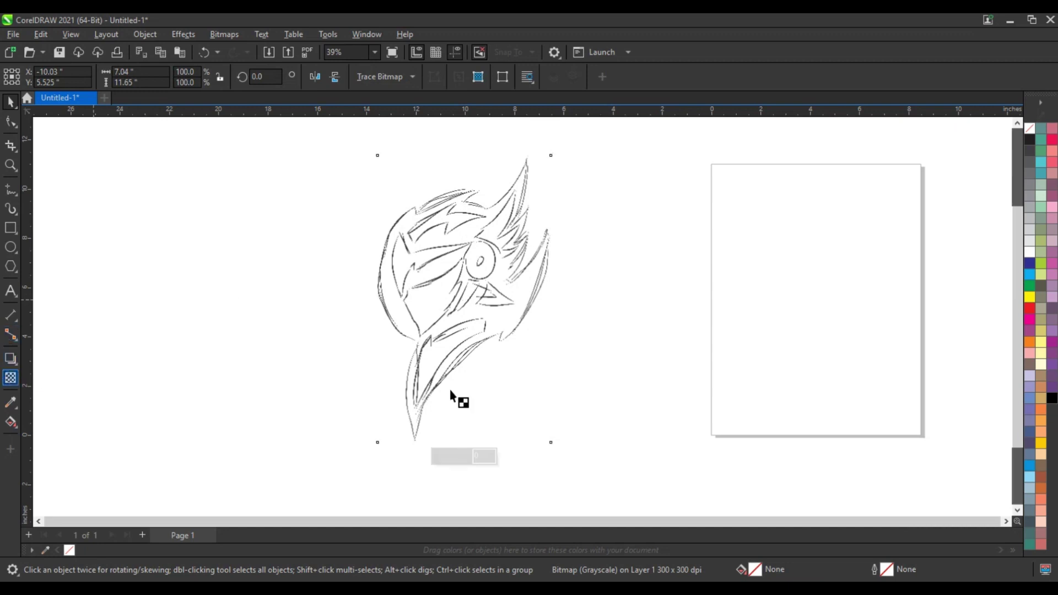
{"action": "left_click", "coordinate": [452, 456]}
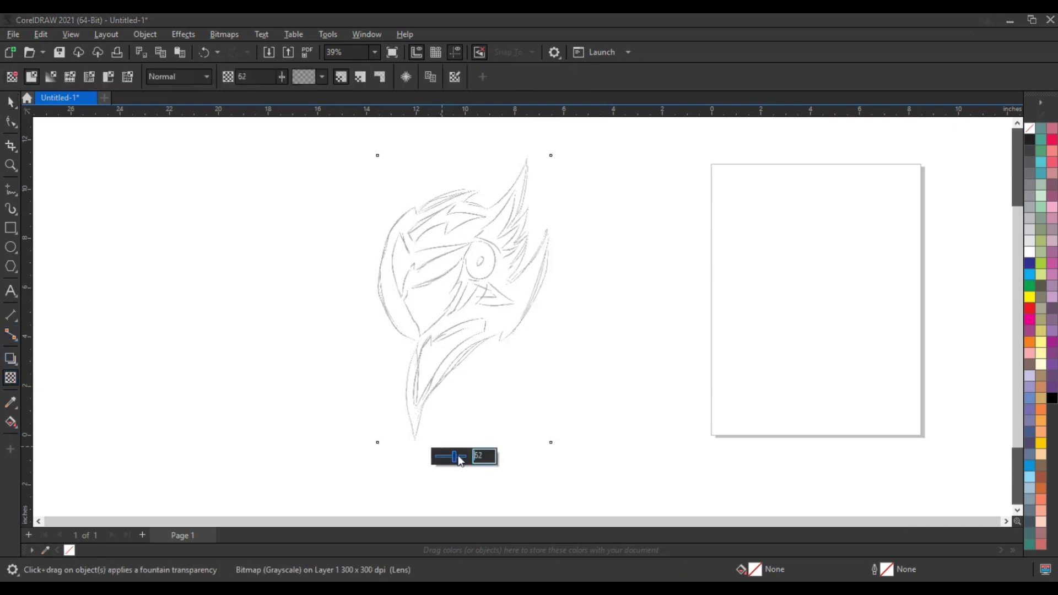
Set the Freehand outline width to 3.0 pt and trace the back and crown of the head with straight segments
{"action": "left_click", "coordinate": [10, 165]}
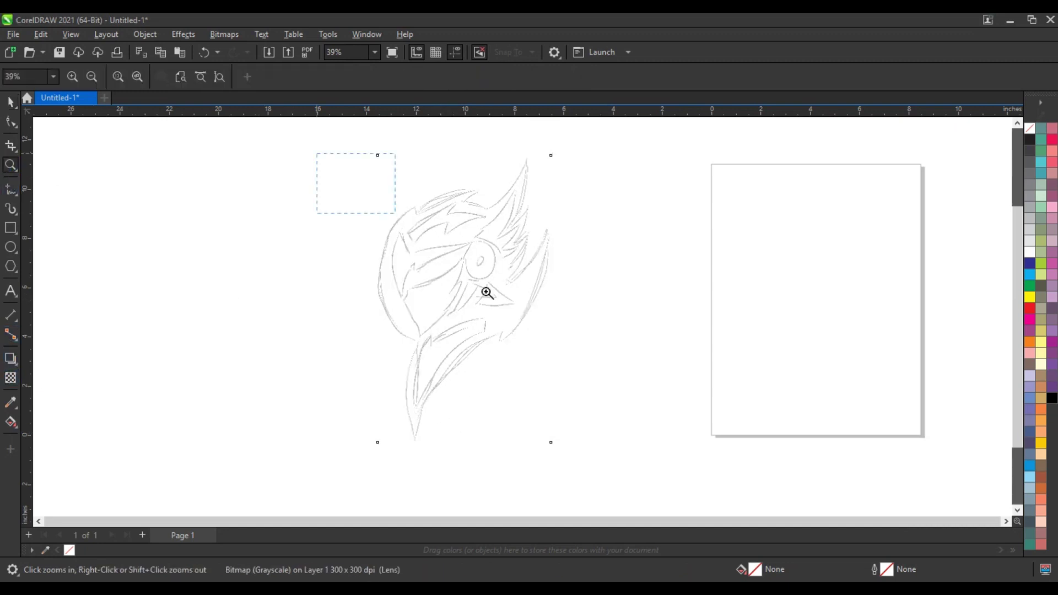
{"action": "left_click_drag", "start_coordinate": [640, 385], "coordinate": [641, 386]}
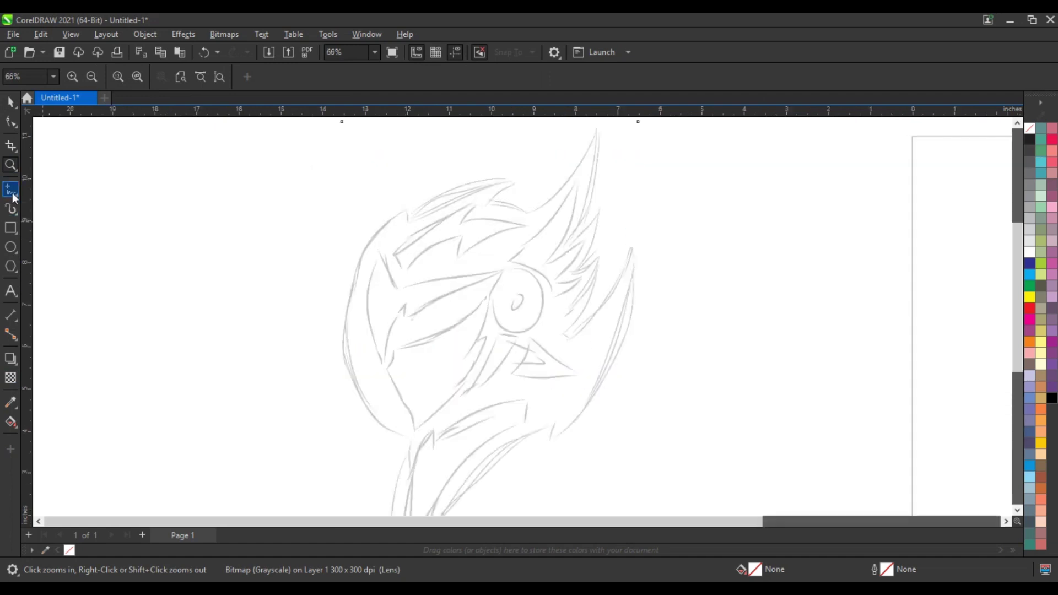
{"action": "key", "text": "F5"}
{"action": "left_click", "coordinate": [413, 76]}
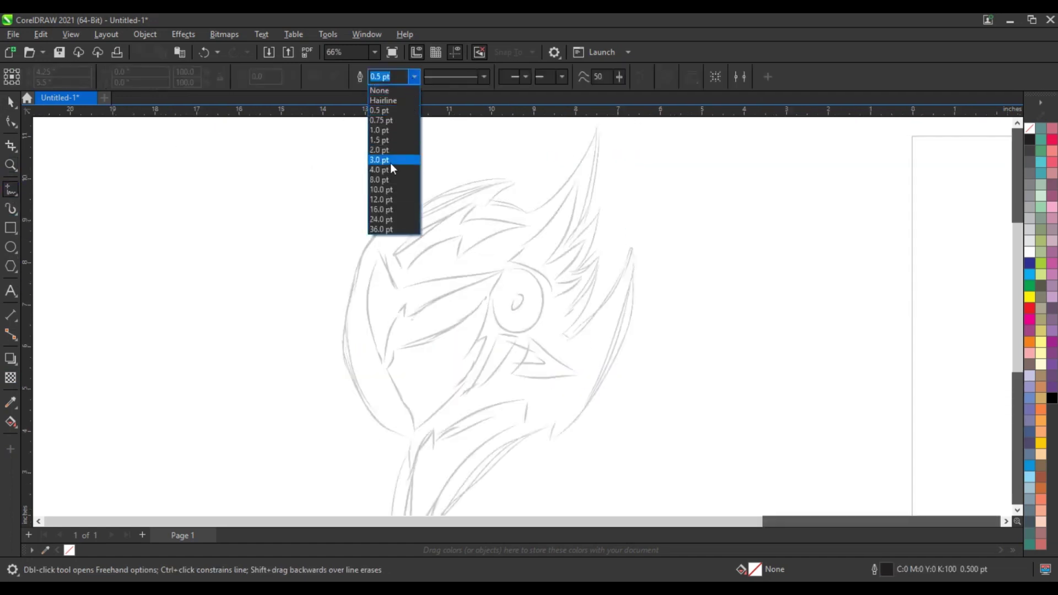
{"action": "left_click", "coordinate": [389, 160]}
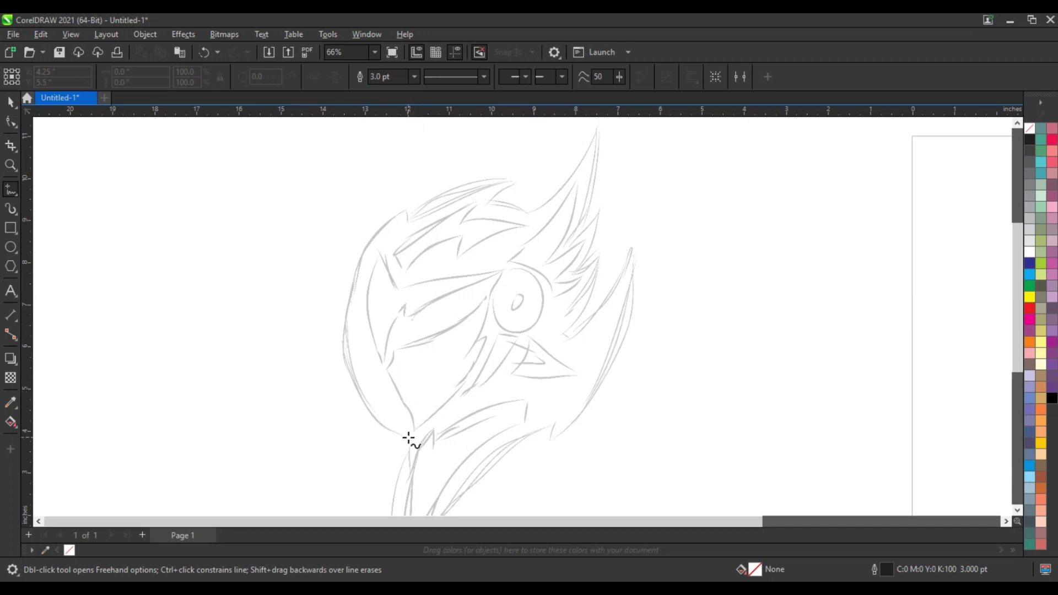
{"action": "left_click", "coordinate": [407, 437]}
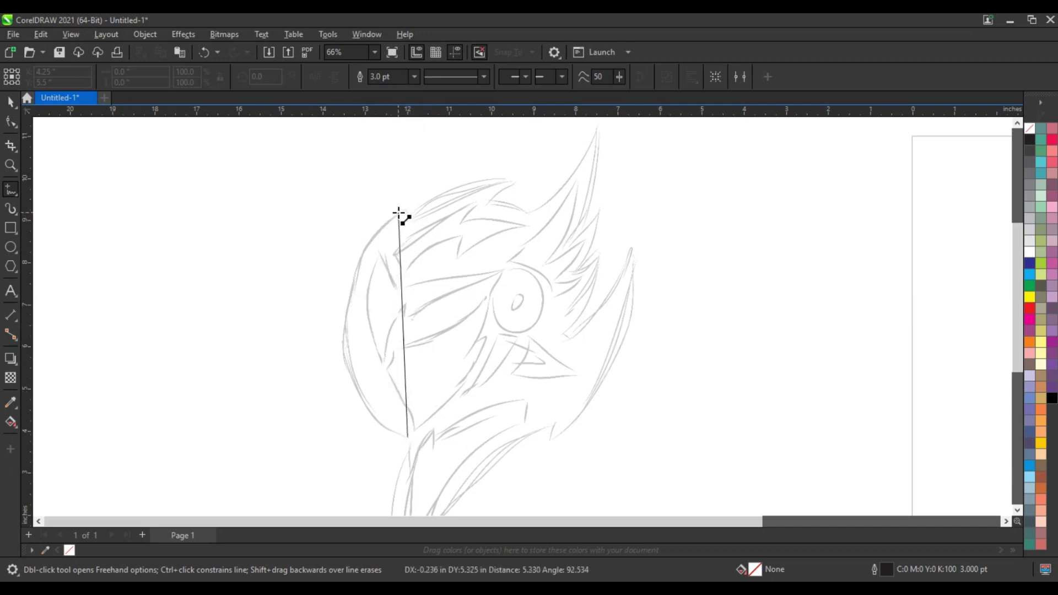
{"action": "left_click", "coordinate": [397, 212]}
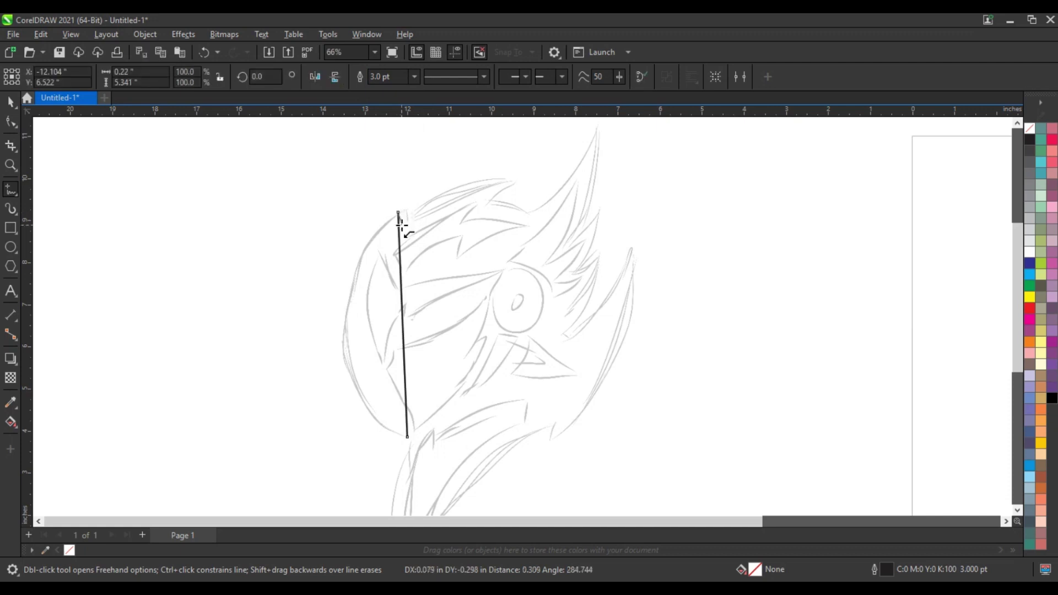
{"action": "left_click", "coordinate": [401, 223]}
{"action": "left_click", "coordinate": [529, 182]}
Set the outline width of the traced curve to 8.0 pt
{"action": "key", "text": "space"}
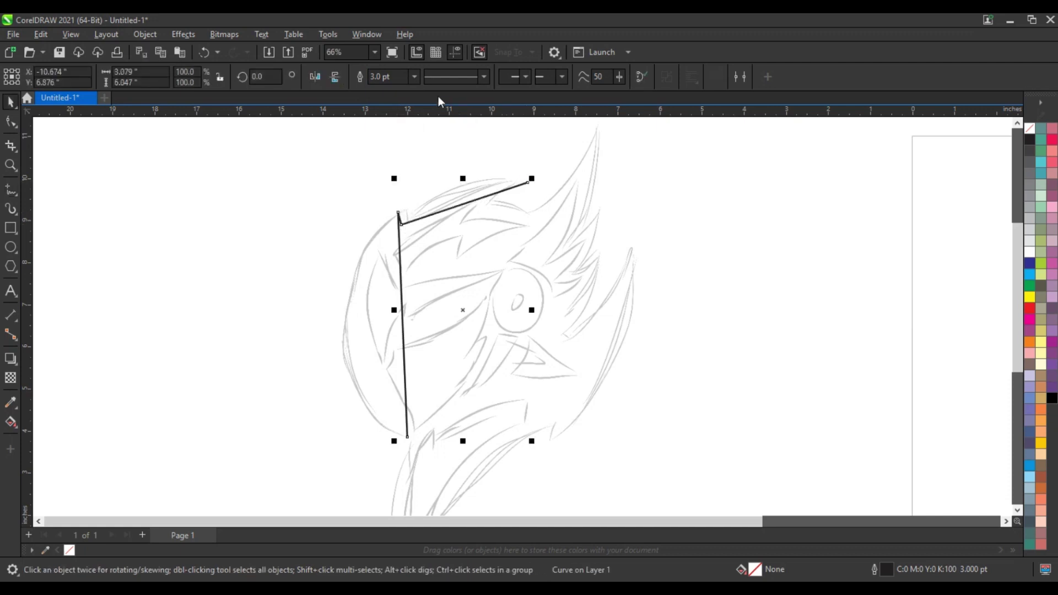
{"action": "left_click", "coordinate": [414, 77]}
{"action": "left_click", "coordinate": [394, 178]}
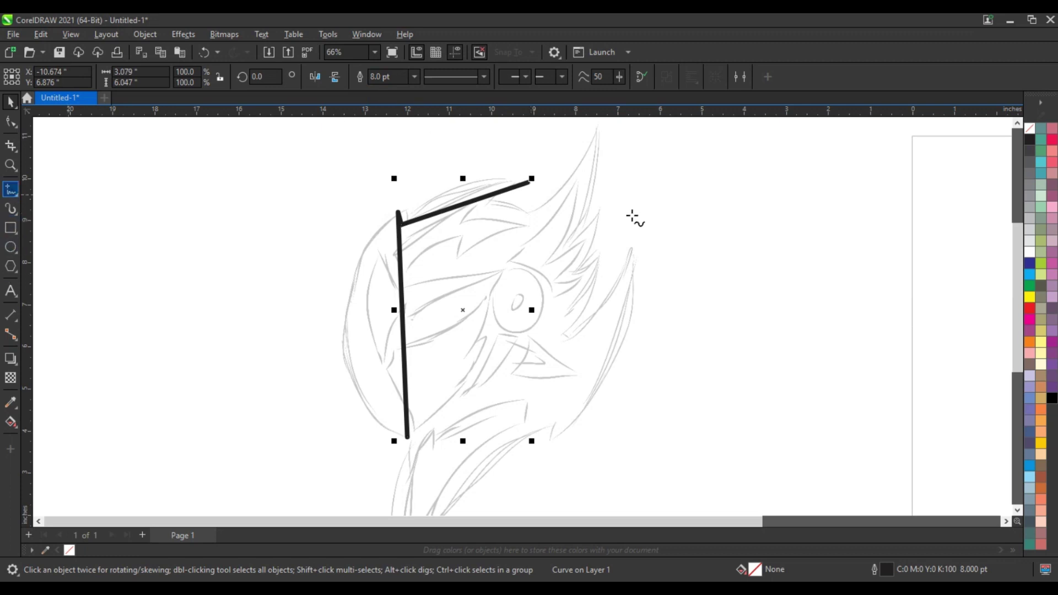
Extend the head outline with straight freehand segments through the crown notch, the tall crest spike and the small jagged feathers below it
{"action": "left_click", "coordinate": [488, 200]}
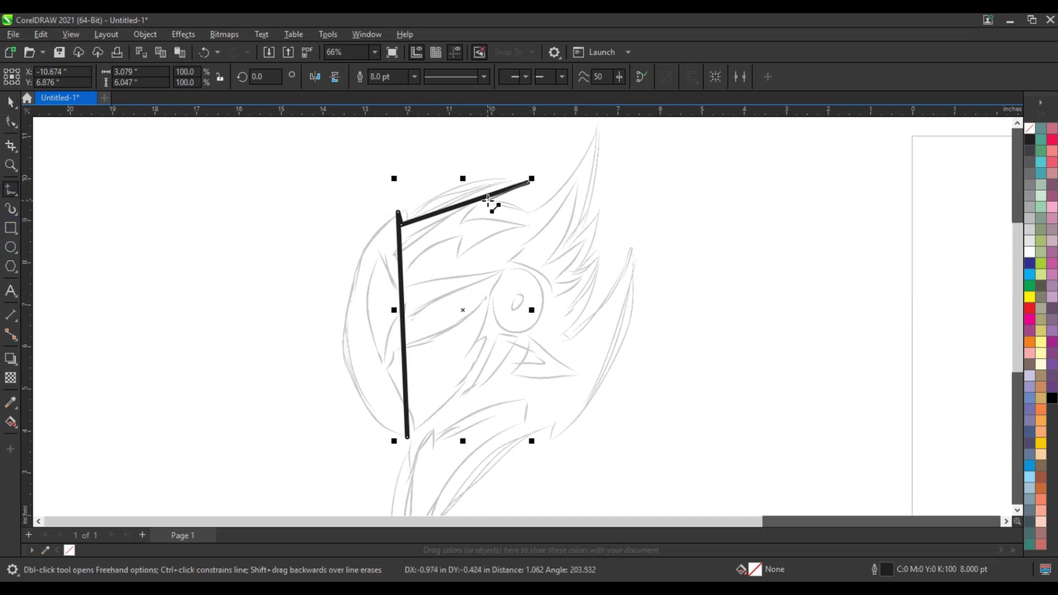
{"action": "left_click", "coordinate": [524, 208]}
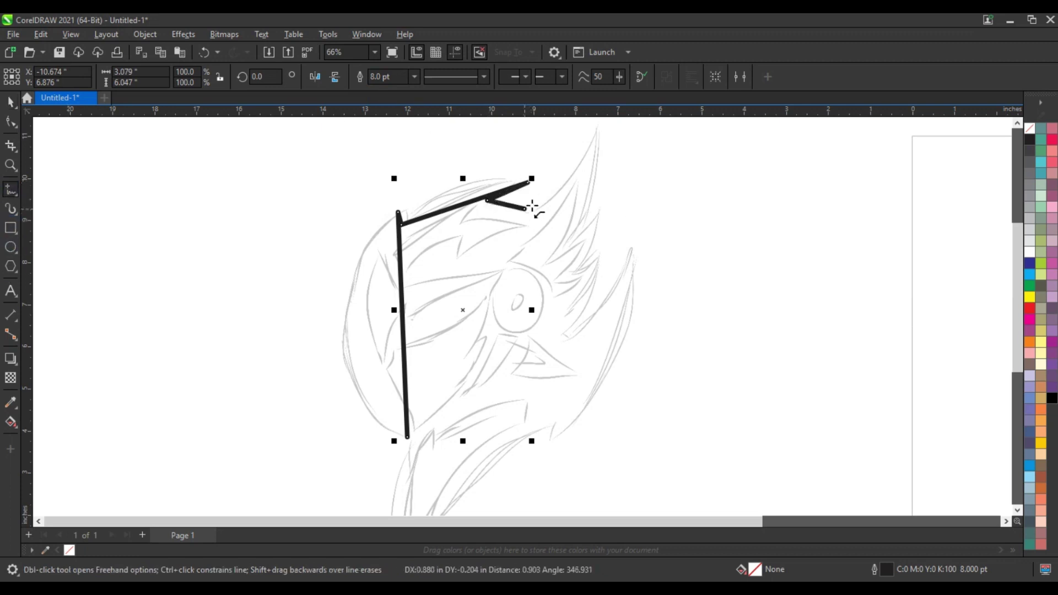
{"action": "left_click", "coordinate": [610, 130]}
{"action": "left_click", "coordinate": [582, 219]}
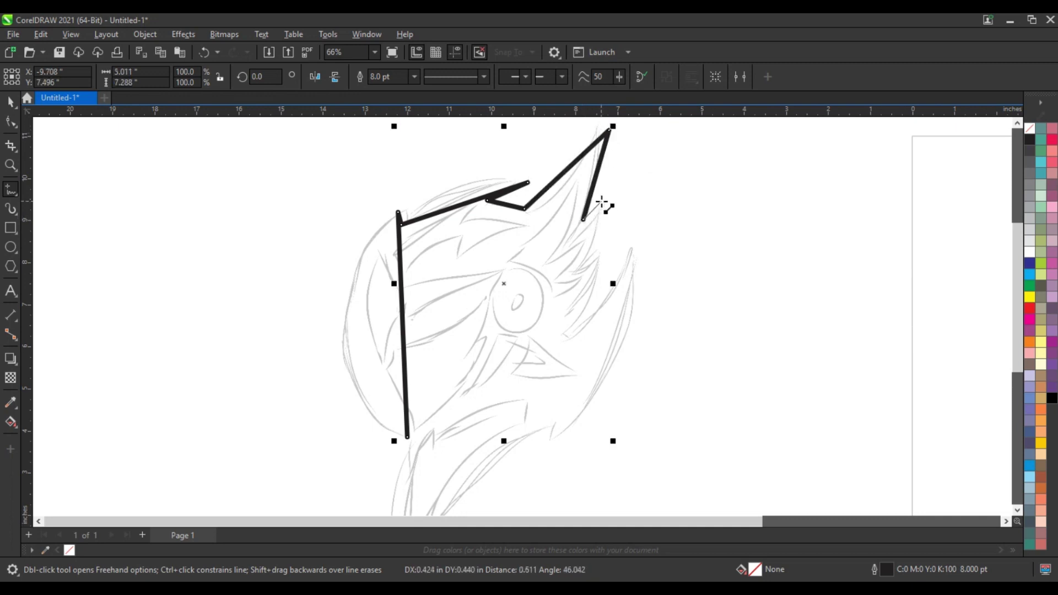
{"action": "left_click", "coordinate": [588, 253]}
{"action": "left_click", "coordinate": [567, 332]}
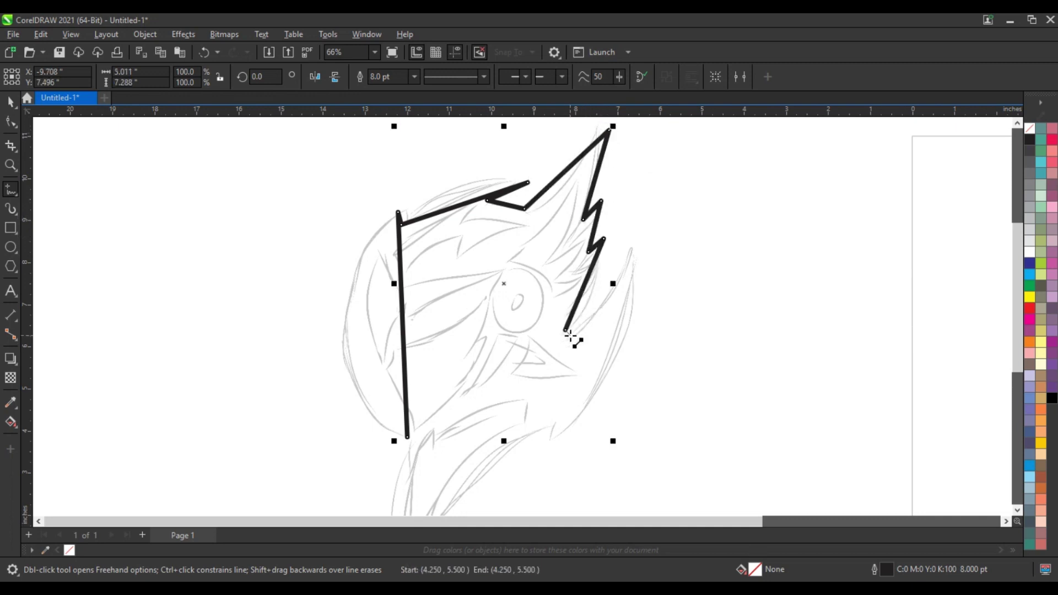
Continue the outline along the long front feather and down the front of the head, ending with a small notch at the neck
{"action": "left_click", "coordinate": [620, 230]}
{"action": "left_click", "coordinate": [547, 449]}
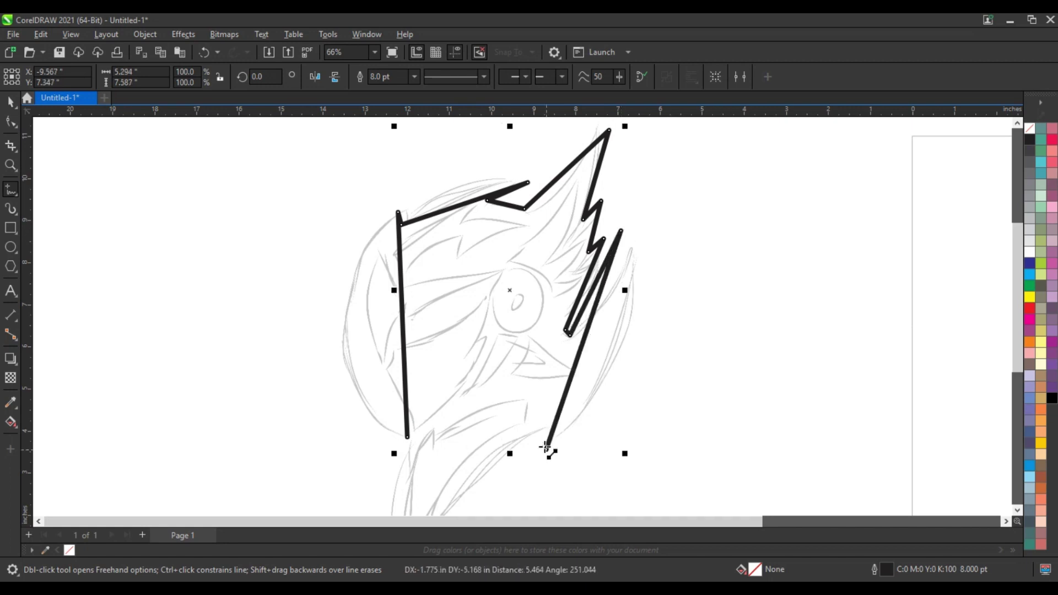
{"action": "left_click", "coordinate": [552, 408]}
{"action": "left_click", "coordinate": [543, 435]}
Close the head outline by running straight segments from the front notch to the neck tip and up to the nape
{"action": "scroll", "coordinate": [385, 144], "scroll_direction": "down", "scroll_amount": 2}
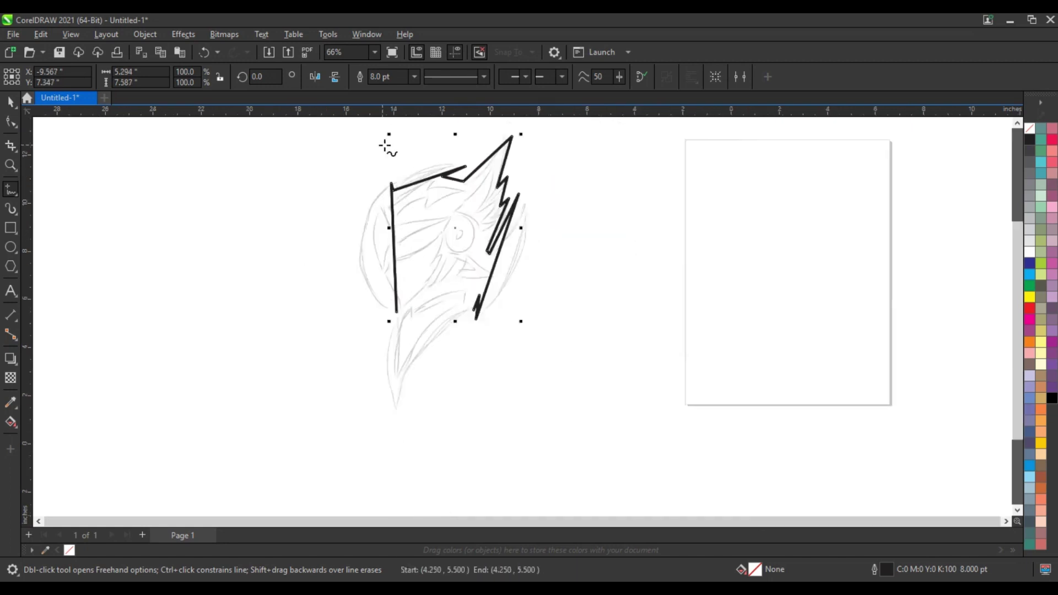
{"action": "key", "text": "z"}
{"action": "right_click", "coordinate": [360, 217]}
{"action": "left_click_drag", "start_coordinate": [355, 210], "coordinate": [656, 416]}
{"action": "mouse_move", "coordinate": [304, 240]}
{"action": "left_mouse_down"}
{"action": "mouse_move", "coordinate": [471, 360]}
{"action": "mouse_move", "coordinate": [700, 454]}
{"action": "left_mouse_up"}
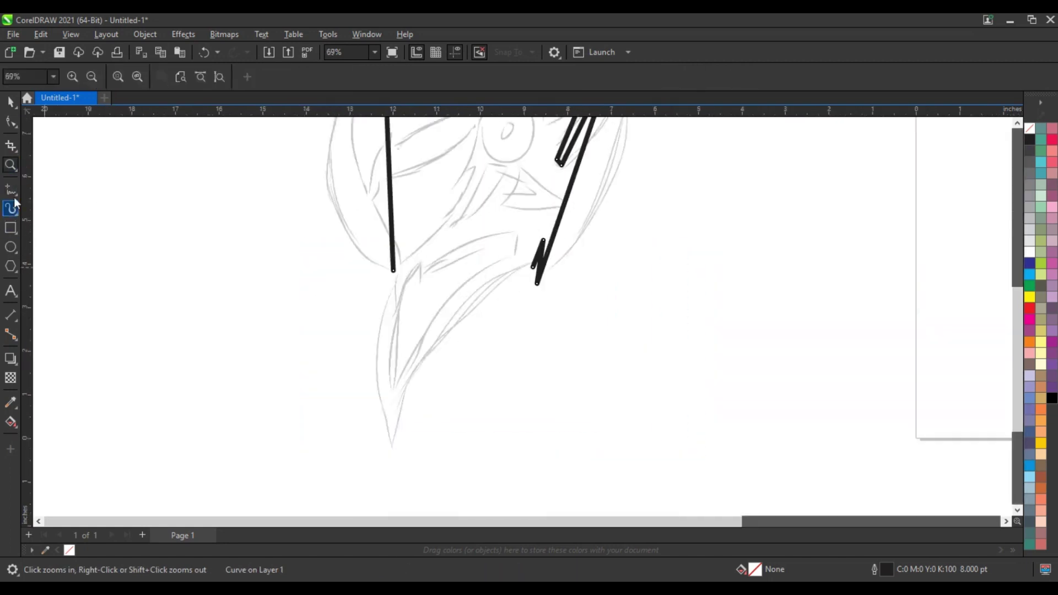
{"action": "left_click", "coordinate": [12, 193]}
{"action": "left_click", "coordinate": [532, 267]}
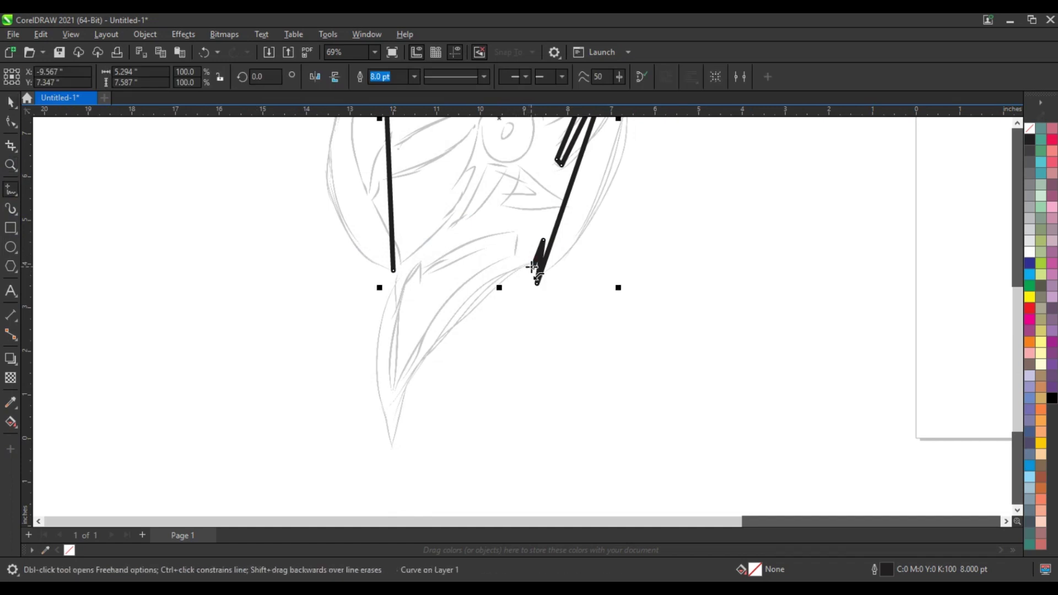
{"action": "left_click", "coordinate": [370, 424]}
{"action": "left_click", "coordinate": [393, 278]}
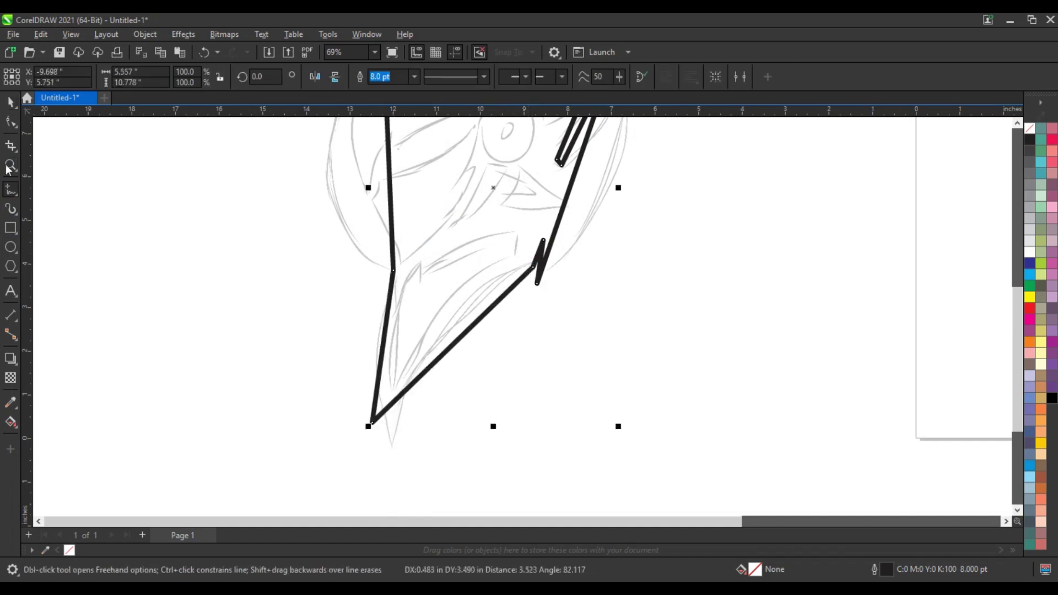
Select all nodes of the head outline and convert its straight segments to curves
{"action": "key", "text": "F10"}
{"action": "scroll", "coordinate": [427, 326], "scroll_direction": "down", "scroll_amount": 2}
{"action": "scroll", "coordinate": [428, 326], "scroll_direction": "down", "scroll_amount": 1}
{"action": "left_click_drag", "start_coordinate": [531, 381], "coordinate": [313, 160]}
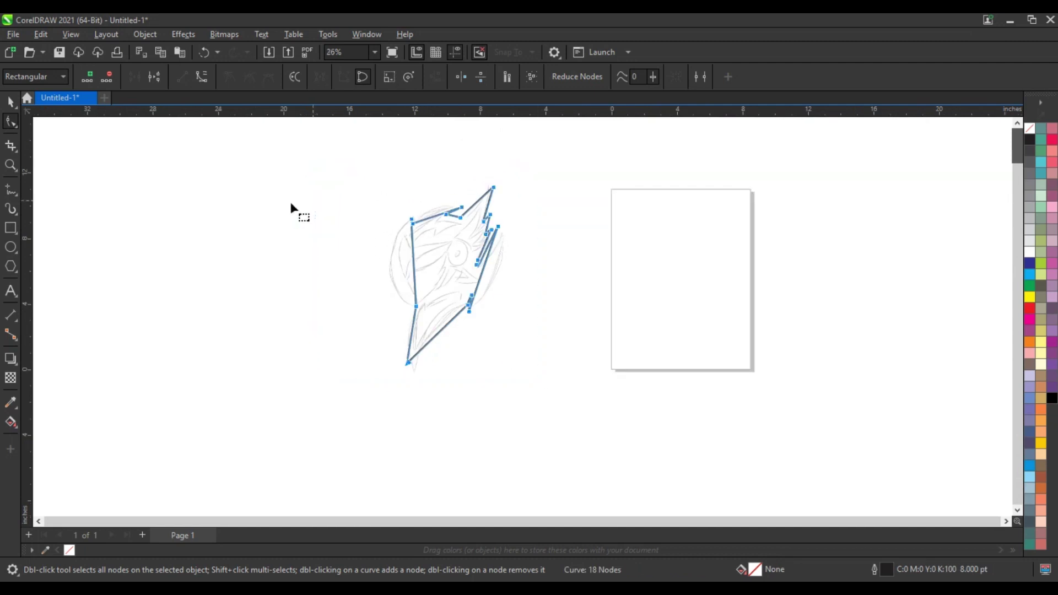
{"action": "key", "text": "shift+F2"}
{"action": "left_click", "coordinate": [202, 77]}
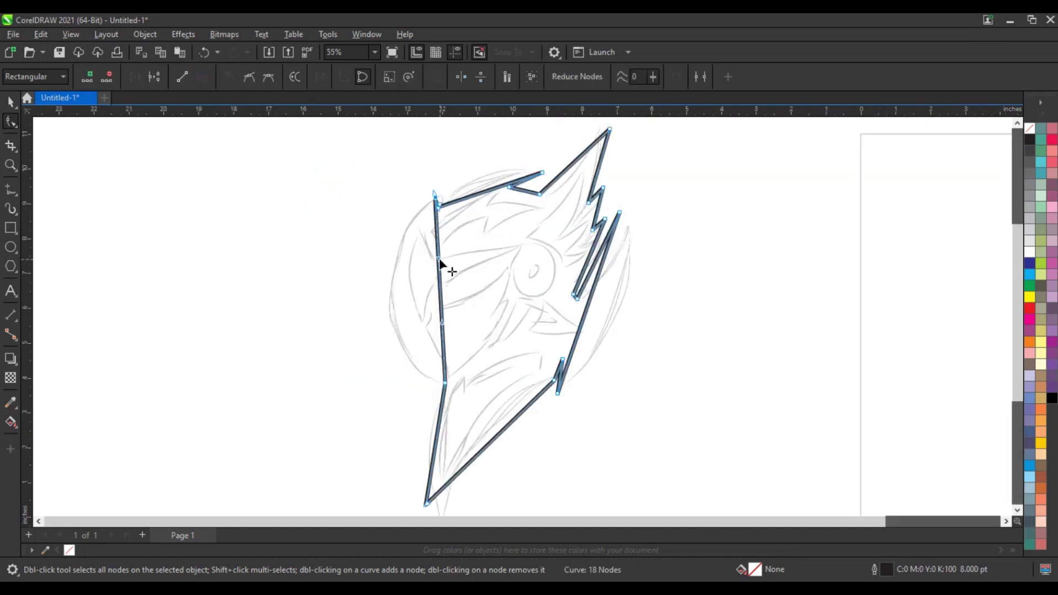
Bend the back-of-head segment outward and adjust its control handles to follow the round sketch line
{"action": "left_click_drag", "start_coordinate": [439, 267], "coordinate": [423, 248]}
{"action": "left_click_drag", "start_coordinate": [441, 322], "coordinate": [359, 341]}
{"action": "left_click_drag", "start_coordinate": [402, 223], "coordinate": [392, 226]}
{"action": "left_click_drag", "start_coordinate": [359, 341], "coordinate": [358, 345]}
{"action": "left_click_drag", "start_coordinate": [392, 226], "coordinate": [394, 221]}
{"action": "left_click_drag", "start_coordinate": [358, 345], "coordinate": [361, 342]}
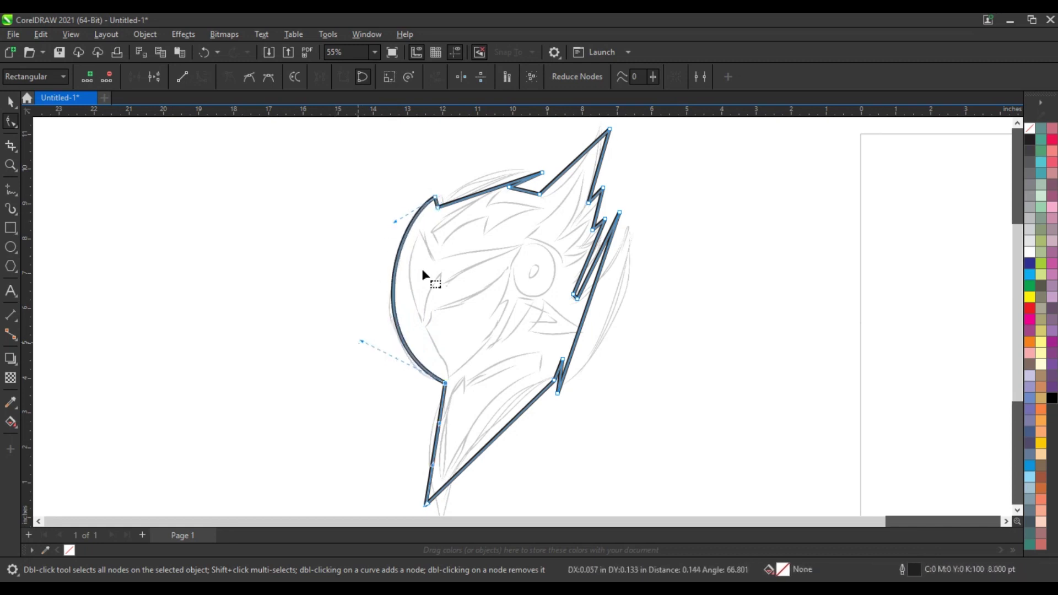
Arch the crown segment of the outline over the sketched top of the head and shape the crown notch
{"action": "left_click", "coordinate": [13, 165]}
{"action": "key", "text": "F3"}
{"action": "left_click_drag", "start_coordinate": [402, 170], "coordinate": [670, 320]}
{"action": "left_click", "coordinate": [11, 122]}
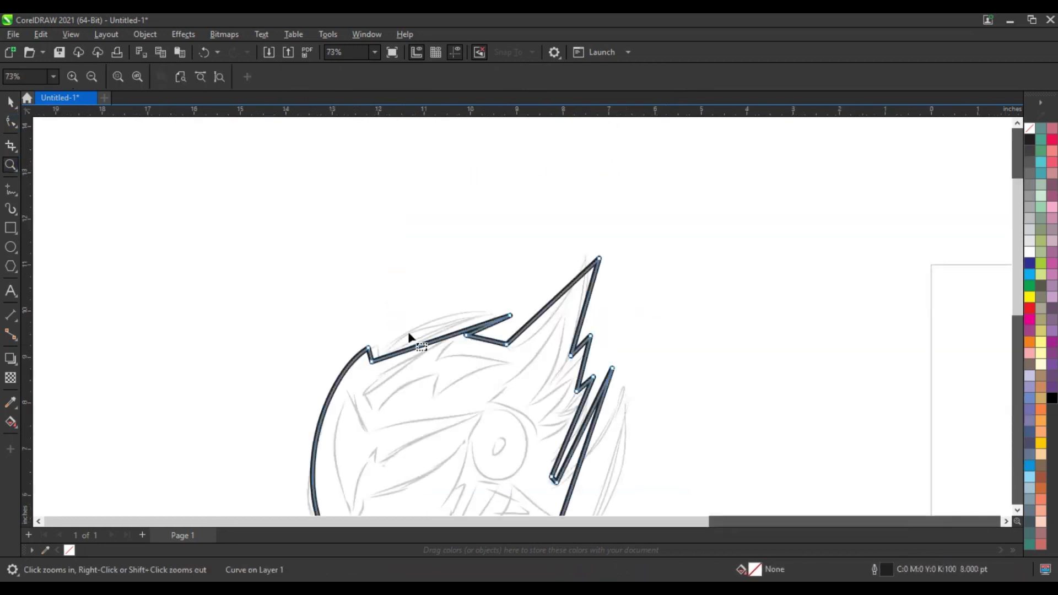
{"action": "mouse_move", "coordinate": [435, 338]}
{"action": "left_mouse_down"}
{"action": "mouse_move", "coordinate": [432, 318]}
{"action": "mouse_move", "coordinate": [481, 327]}
{"action": "left_mouse_up"}
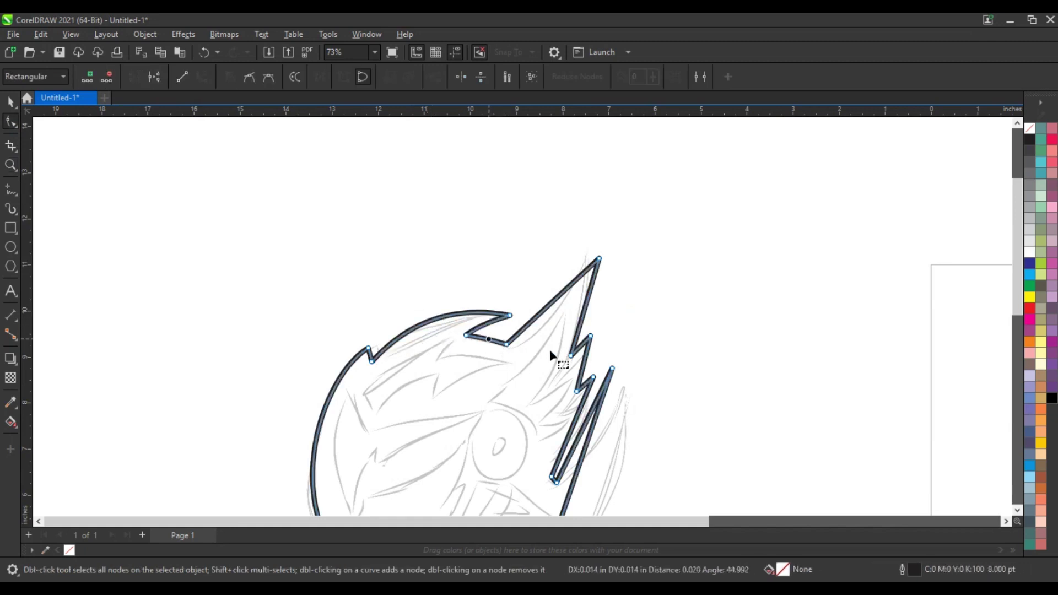
Curve the edges of the tall crest spike, the jagged feathers and the long front feather to match the sketch
{"action": "left_click", "coordinate": [546, 311]}
{"action": "left_click_drag", "start_coordinate": [549, 315], "coordinate": [586, 316]}
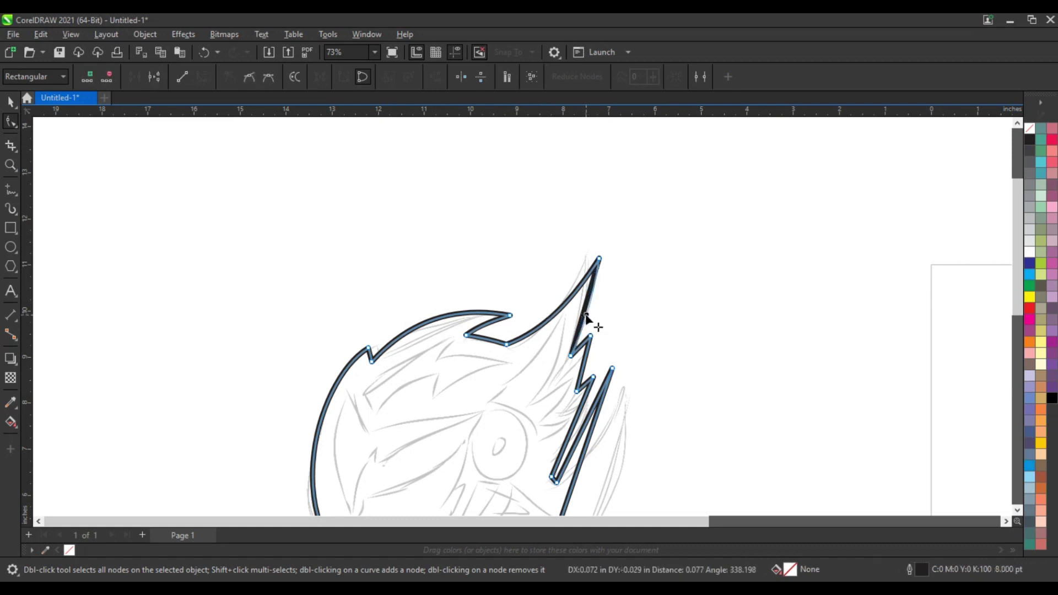
{"action": "left_click", "coordinate": [583, 345]}
{"action": "left_click_drag", "start_coordinate": [584, 361], "coordinate": [588, 361]}
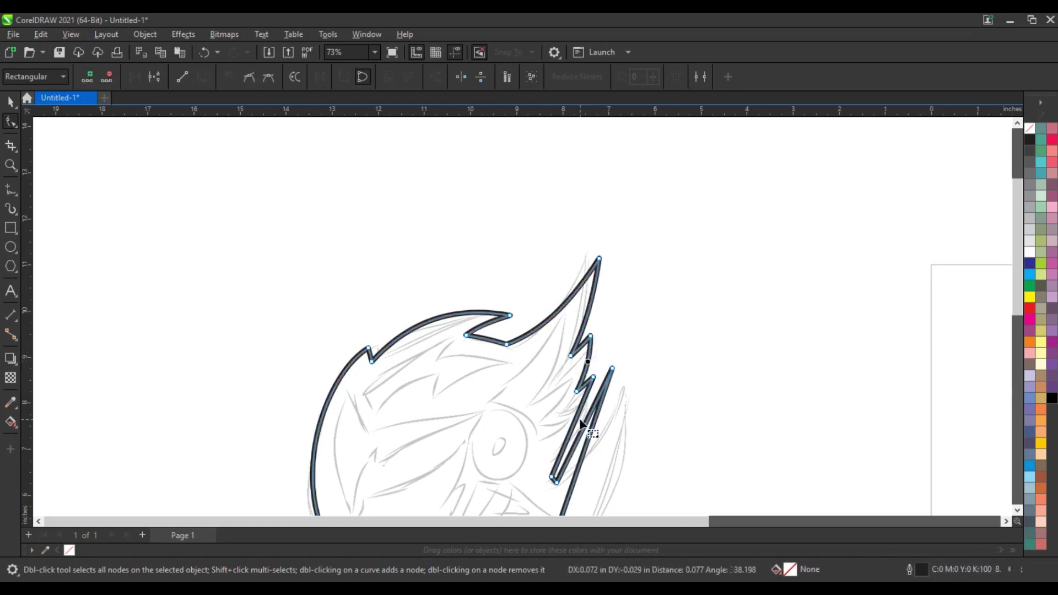
{"action": "left_click", "coordinate": [582, 422]}
{"action": "mouse_move", "coordinate": [586, 428]}
{"action": "left_mouse_down"}
{"action": "mouse_move", "coordinate": [617, 443]}
{"action": "mouse_move", "coordinate": [580, 443]}
{"action": "left_mouse_up"}
{"action": "left_click", "coordinate": [573, 437]}
{"action": "scroll", "coordinate": [499, 347], "scroll_direction": "down", "scroll_amount": 7}
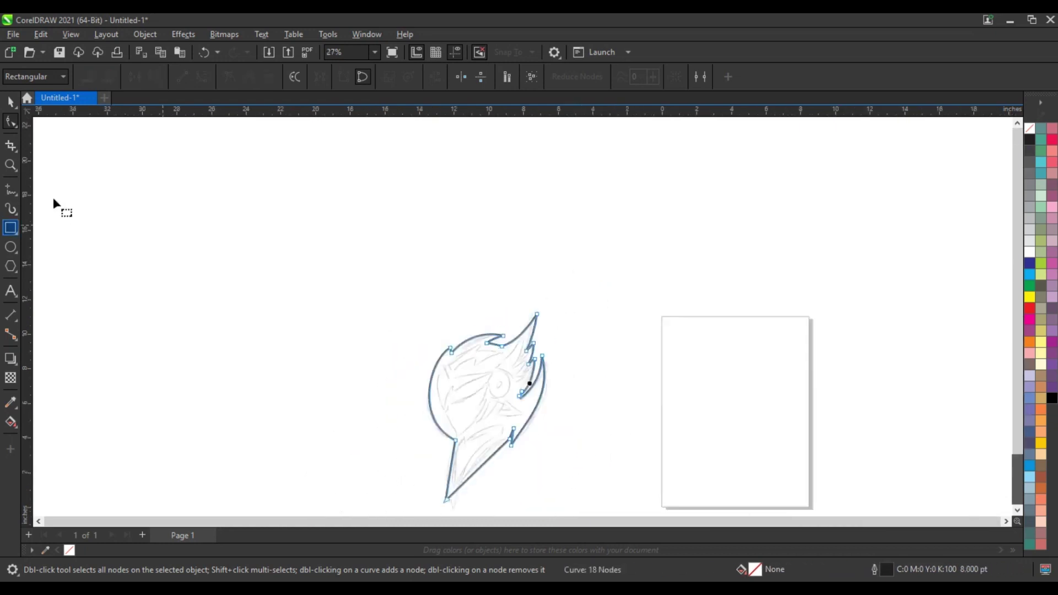
Bend the front edge of the head and both neck edges into smooth curves along the sketch
{"action": "left_click", "coordinate": [11, 165]}
{"action": "right_click", "coordinate": [546, 374]}
{"action": "left_click_drag", "start_coordinate": [455, 327], "coordinate": [541, 414]}
{"action": "left_click", "coordinate": [11, 122]}
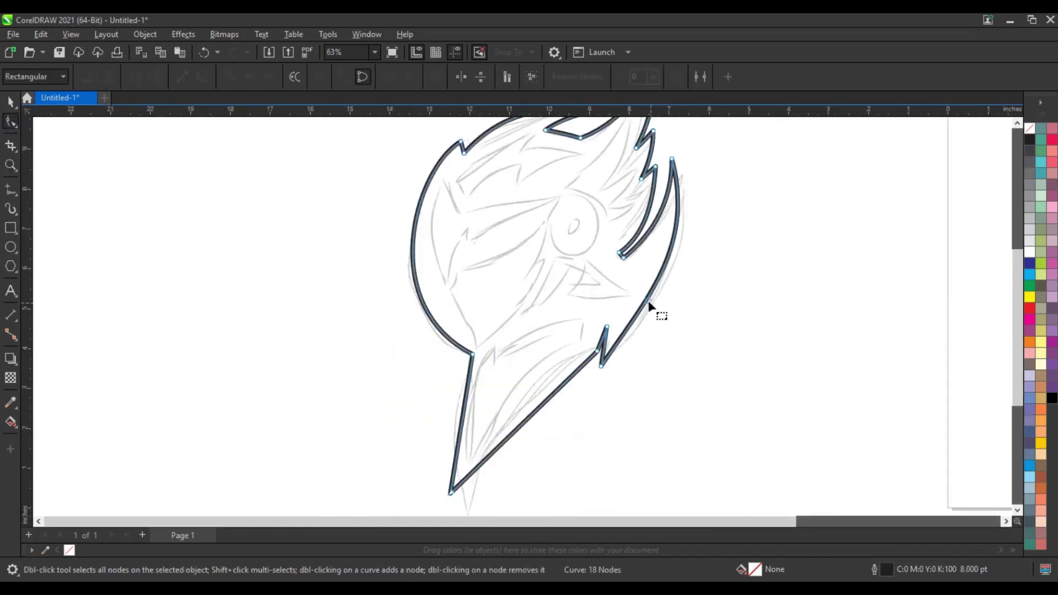
{"action": "left_click", "coordinate": [656, 303]}
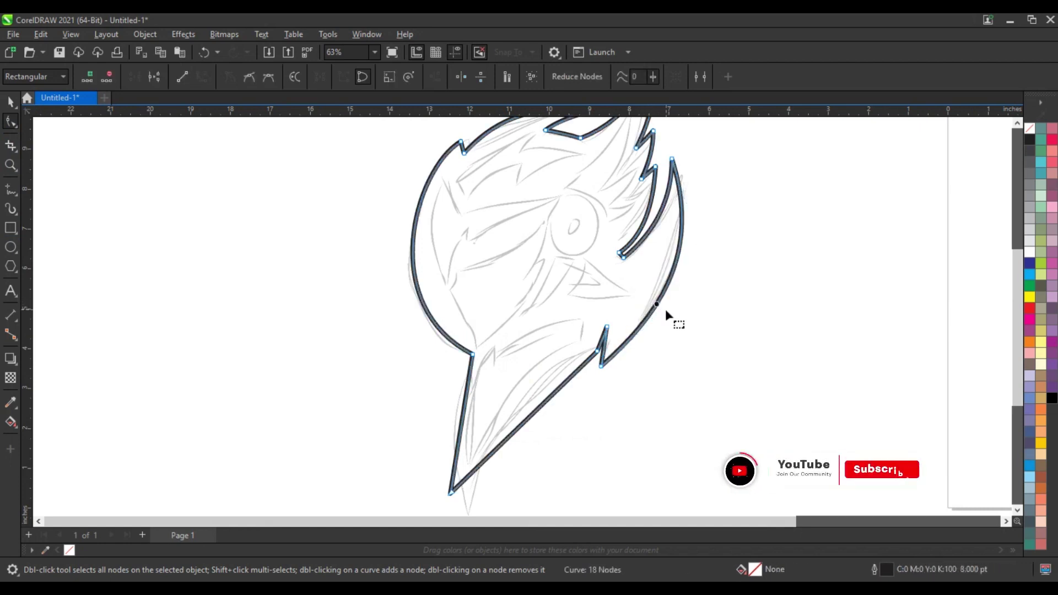
{"action": "left_click_drag", "start_coordinate": [554, 394], "coordinate": [534, 366]}
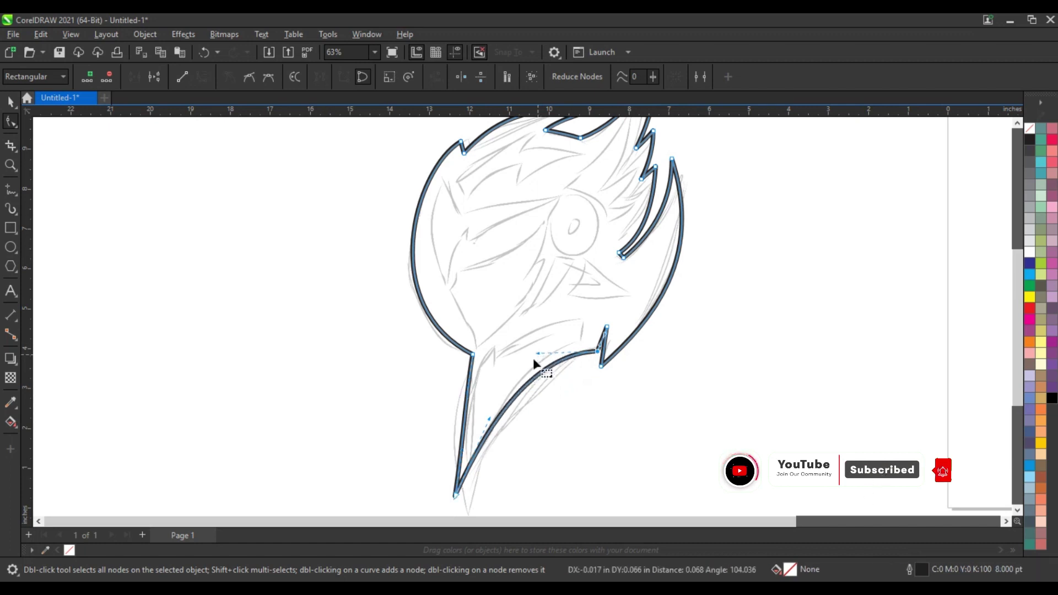
{"action": "left_click_drag", "start_coordinate": [462, 435], "coordinate": [448, 425]}
Draw a narrow closed spike with straight 3.0 pt freehand segments across the nape corner of the outline
{"action": "key", "text": "F5"}
{"action": "scroll", "coordinate": [448, 425], "scroll_direction": "up", "scroll_amount": 2}
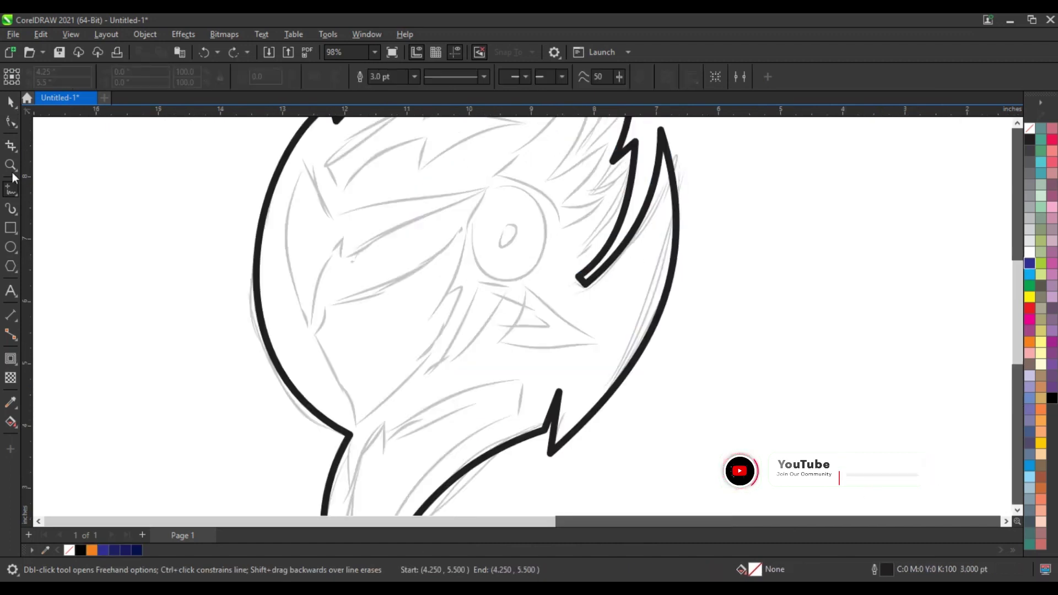
{"action": "left_click", "coordinate": [337, 367]}
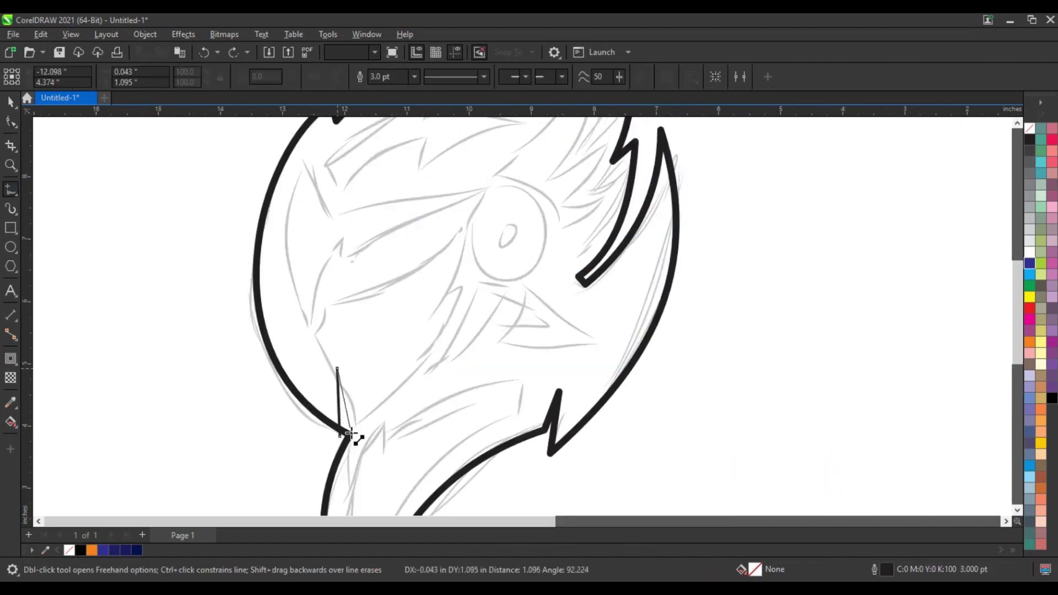
{"action": "left_click", "coordinate": [353, 433]}
{"action": "left_click", "coordinate": [327, 446]}
Trim the head outline with the narrow spike to cut a notch at the nape and delete the spike shape
{"action": "left_click", "coordinate": [10, 164]}
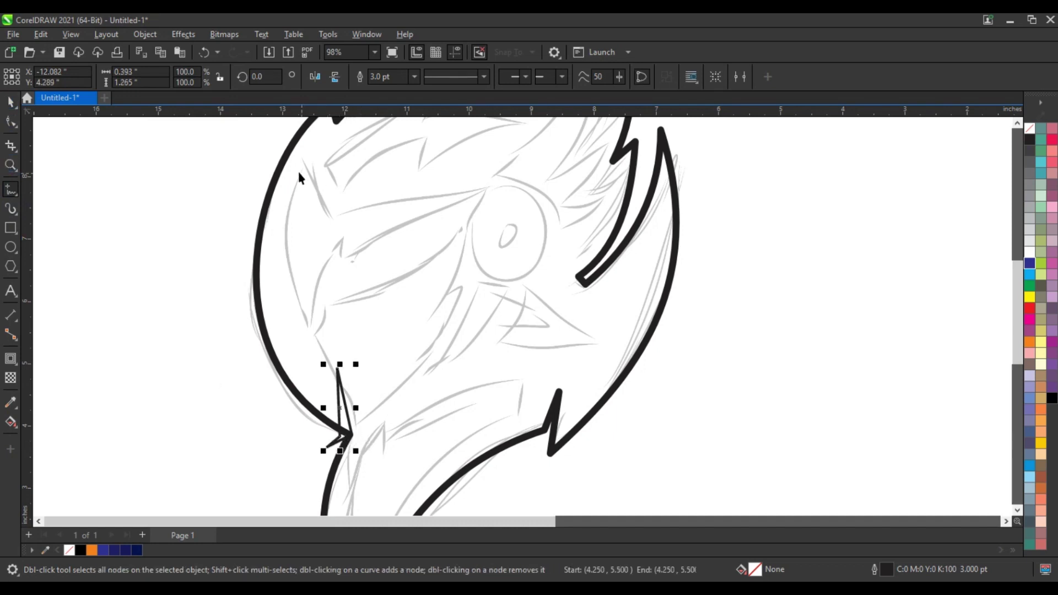
{"action": "key", "text": "space"}
{"action": "left_click", "coordinate": [302, 132], "text": "shift"}
{"action": "left_click", "coordinate": [408, 78]}
{"action": "left_click", "coordinate": [338, 442]}
{"action": "key", "text": "Delete"}
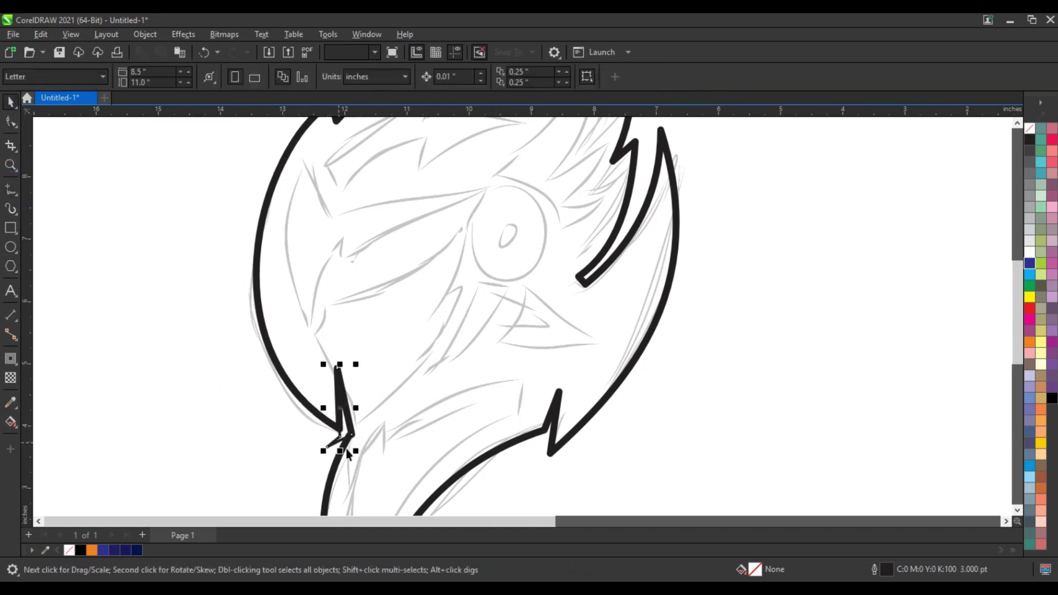
{"action": "key", "text": "Delete"}
{"action": "left_click", "coordinate": [373, 460]}
Nudge the outline's node at the base of the nape notch slightly down and deselect the outline
{"action": "key", "text": "F10"}
{"action": "left_click_drag", "start_coordinate": [348, 436], "coordinate": [348, 439]}
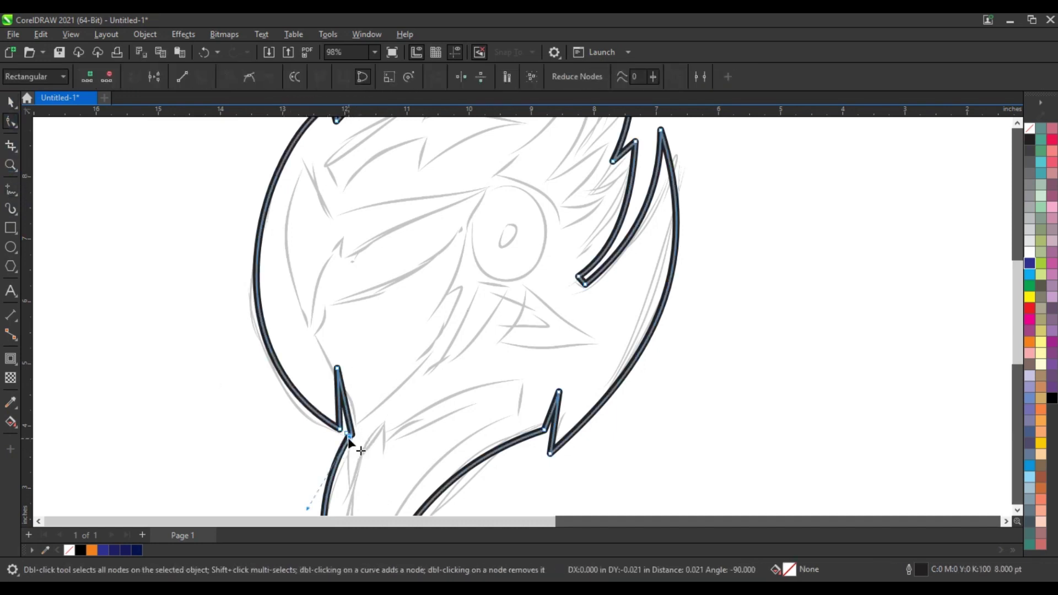
{"action": "left_click", "coordinate": [11, 103]}
{"action": "left_click", "coordinate": [63, 264]}
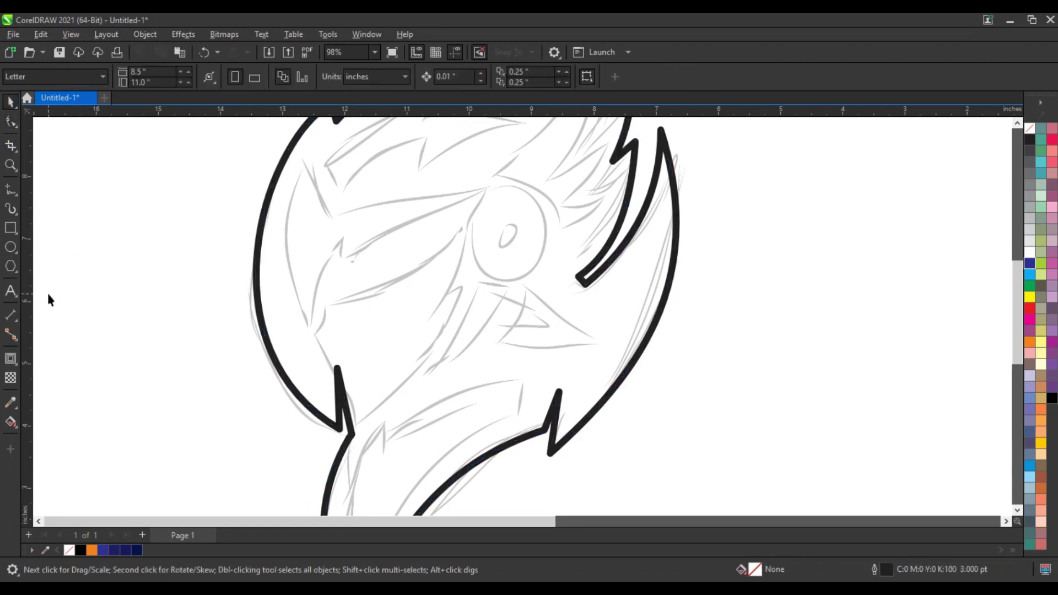
Trace the back edge of the inner cheek shape down to its point at the neck with straight 3.0 pt freehand segments
{"action": "left_click", "coordinate": [11, 189]}
{"action": "left_click_drag", "start_coordinate": [332, 296], "coordinate": [324, 327]}
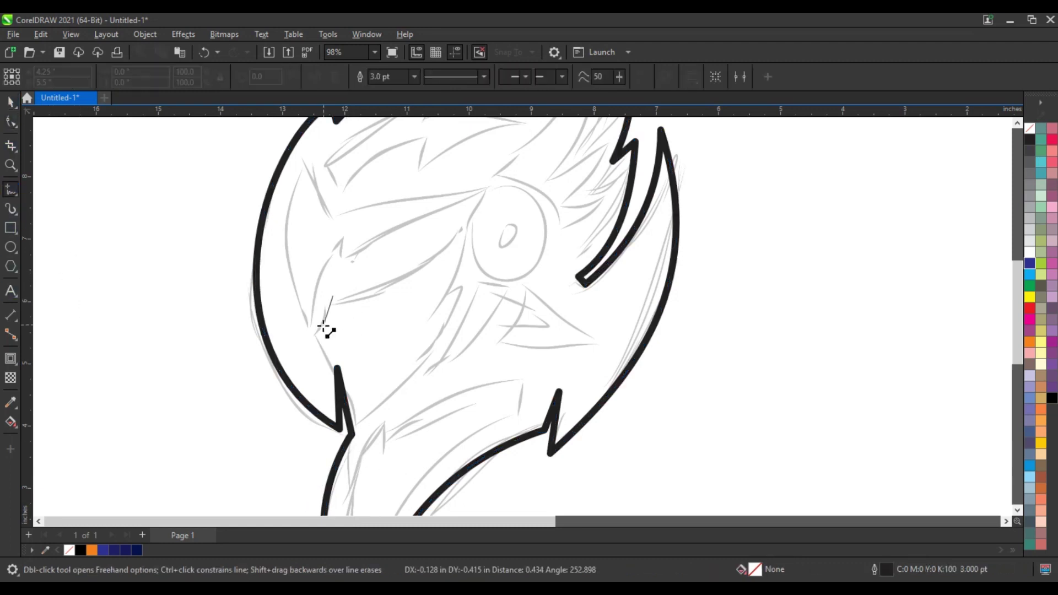
{"action": "double_click", "coordinate": [321, 333]}
{"action": "left_click", "coordinate": [351, 361]}
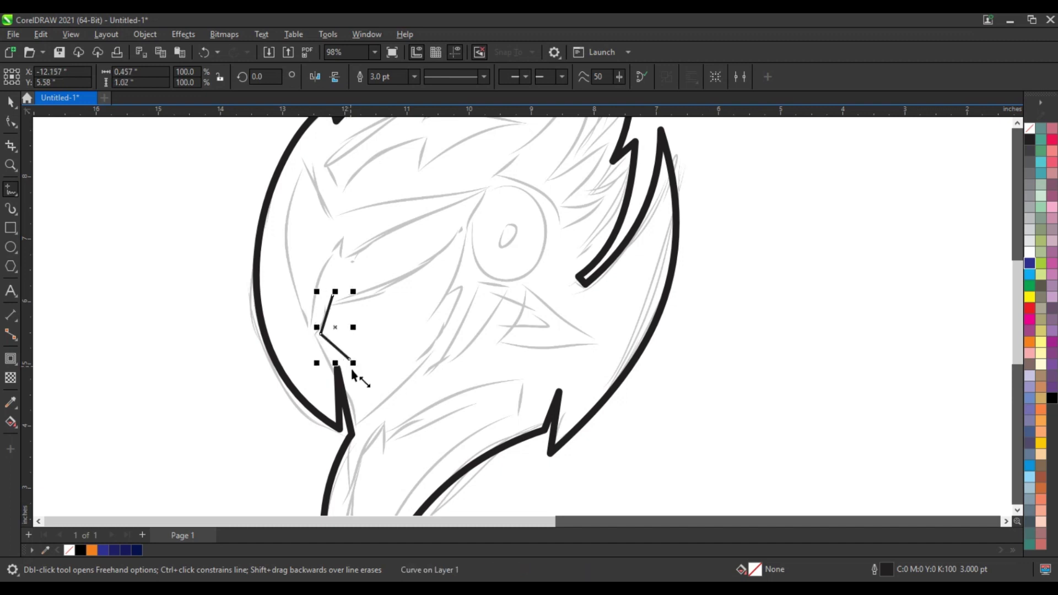
{"action": "key", "text": "space"}
{"action": "left_click", "coordinate": [350, 360]}
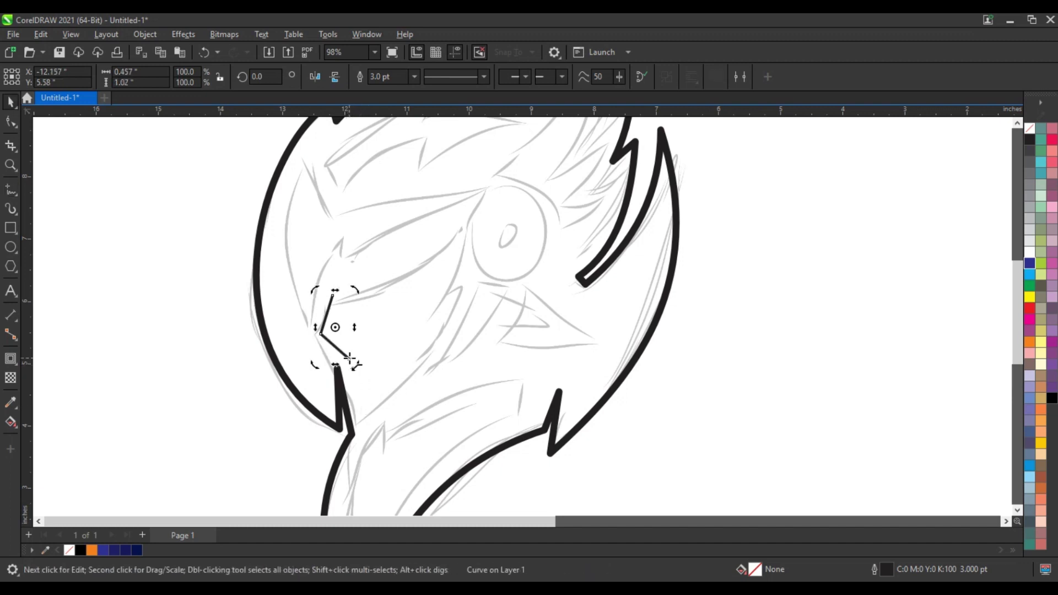
{"action": "key", "text": "space"}
{"action": "left_click", "coordinate": [350, 359]}
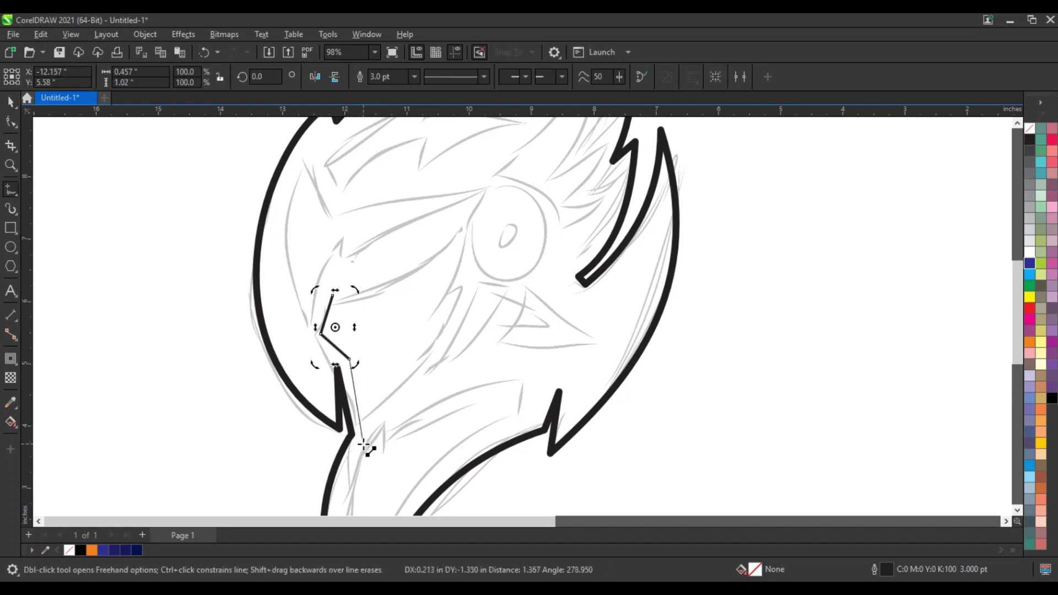
{"action": "left_click", "coordinate": [363, 447]}
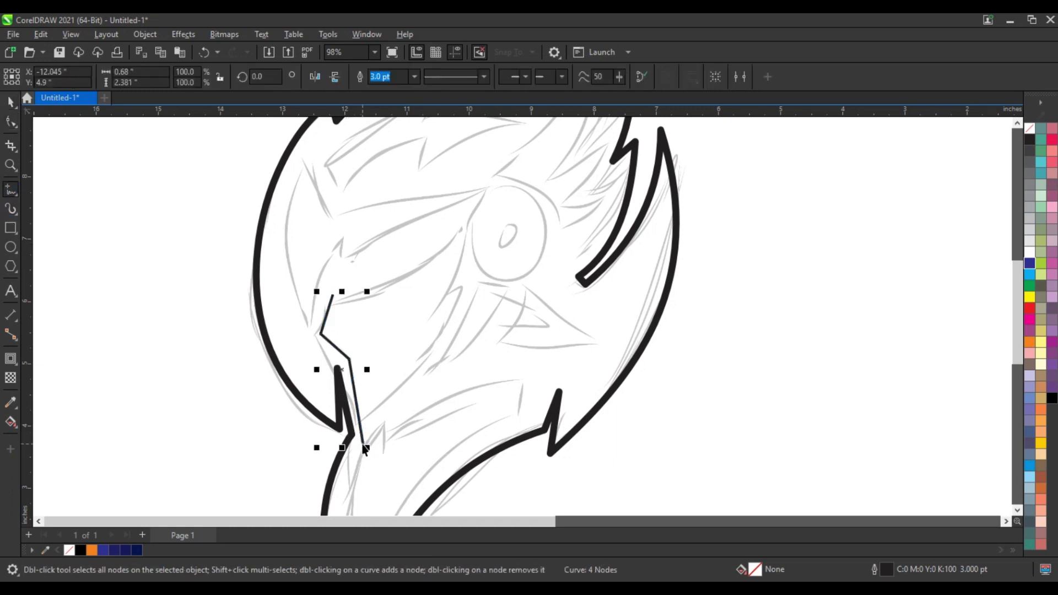
{"action": "left_click", "coordinate": [364, 447]}
Trace the jagged front edge of the cheek shape up to the eye and close the shape at its starting point
{"action": "left_click", "coordinate": [445, 344]}
{"action": "left_click", "coordinate": [445, 318]}
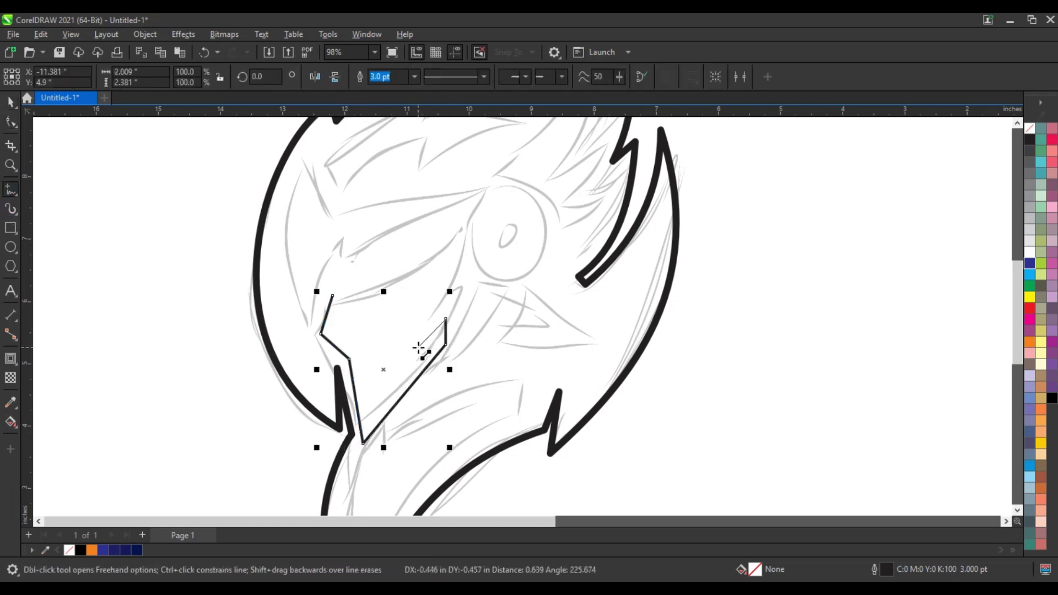
{"action": "left_click", "coordinate": [419, 347]}
{"action": "left_click", "coordinate": [430, 314]}
{"action": "left_click", "coordinate": [457, 282]}
{"action": "left_click", "coordinate": [466, 224]}
{"action": "left_click", "coordinate": [332, 296]}
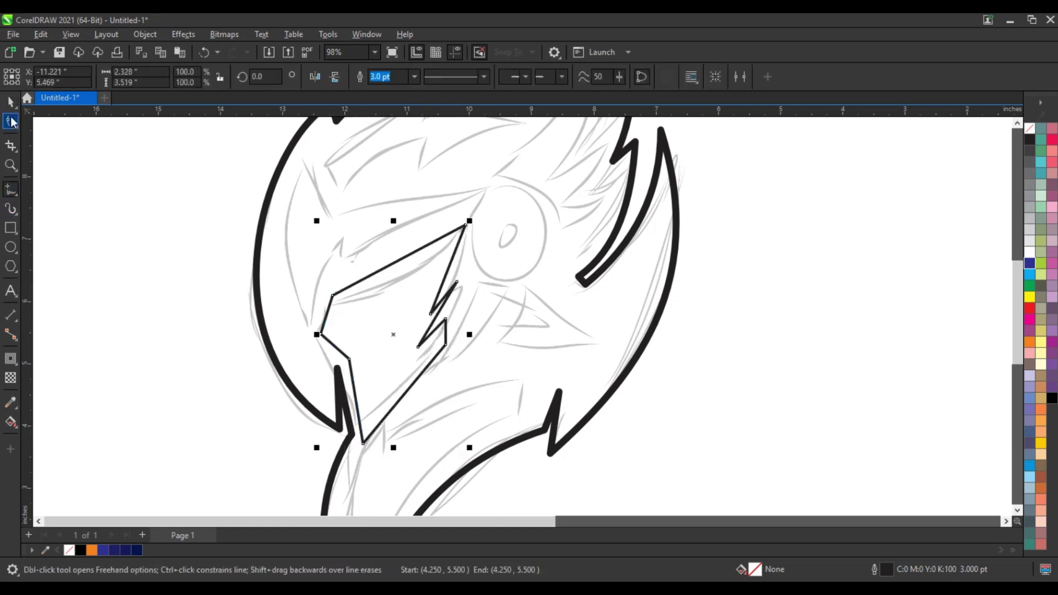
Convert the cheek shape's segments to curves, bend its upper, jagged front and lower edges to the sketch, and nudge its upper corner node
{"action": "double_click", "coordinate": [12, 123]}
{"action": "left_click", "coordinate": [202, 77]}
{"action": "left_click_drag", "start_coordinate": [394, 262], "coordinate": [450, 277]}
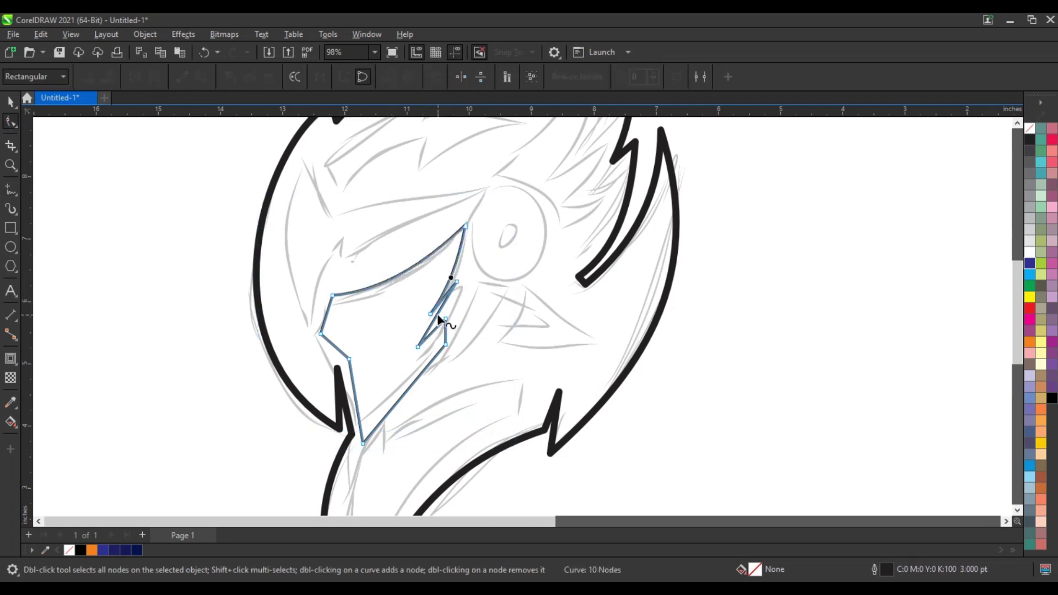
{"action": "left_click_drag", "start_coordinate": [438, 315], "coordinate": [442, 318]}
{"action": "left_click_drag", "start_coordinate": [400, 399], "coordinate": [405, 403]}
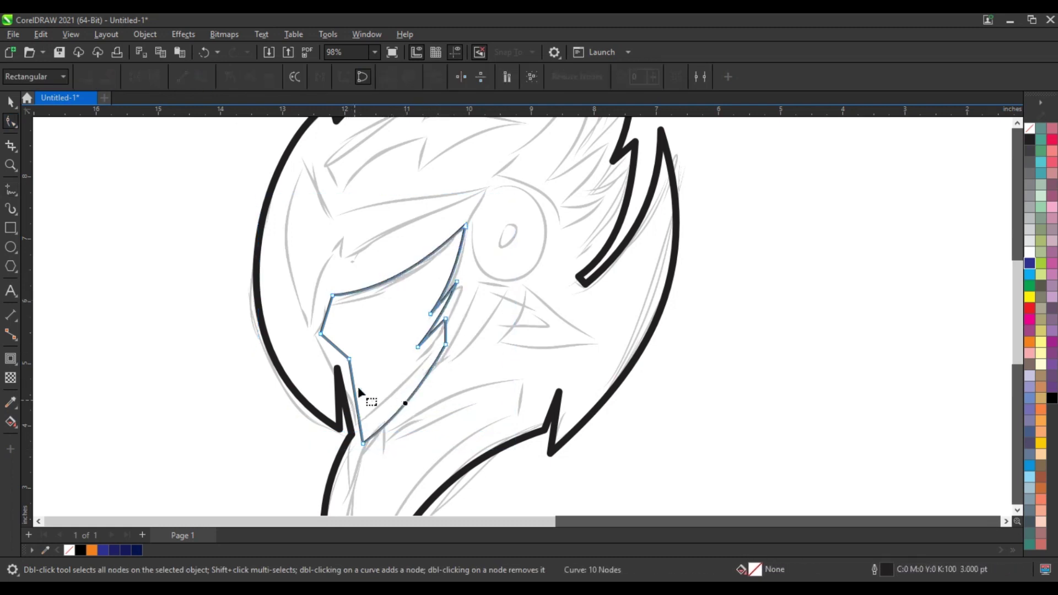
{"action": "left_click_drag", "start_coordinate": [332, 297], "coordinate": [330, 302]}
Trace the pointed brow and visor shape in front of the ear circle with straight 3.0 pt freehand segments and close it
{"action": "left_click", "coordinate": [10, 189]}
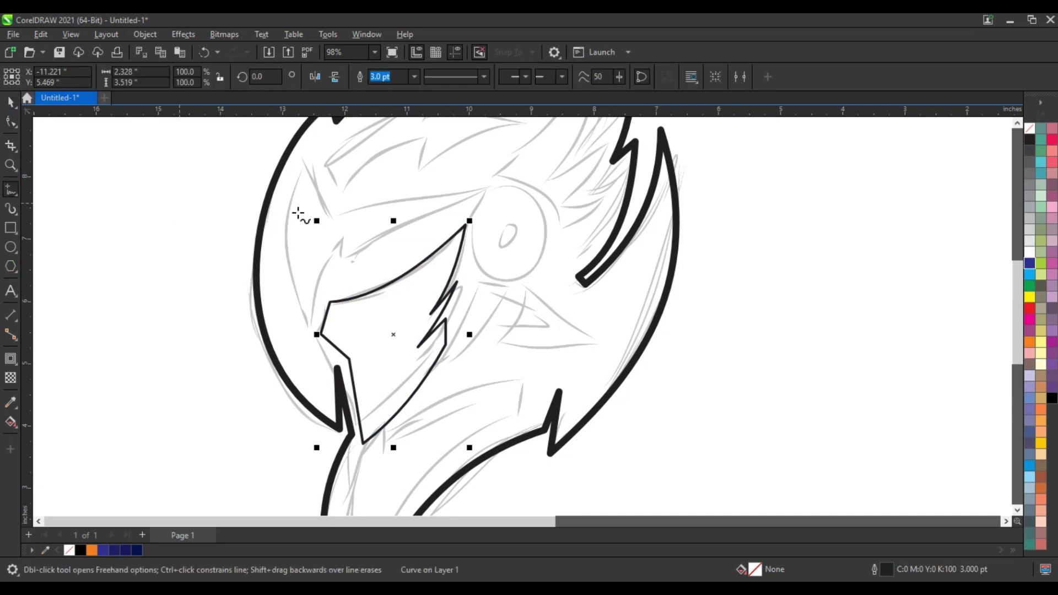
{"action": "double_click", "coordinate": [341, 270]}
{"action": "double_click", "coordinate": [342, 230]}
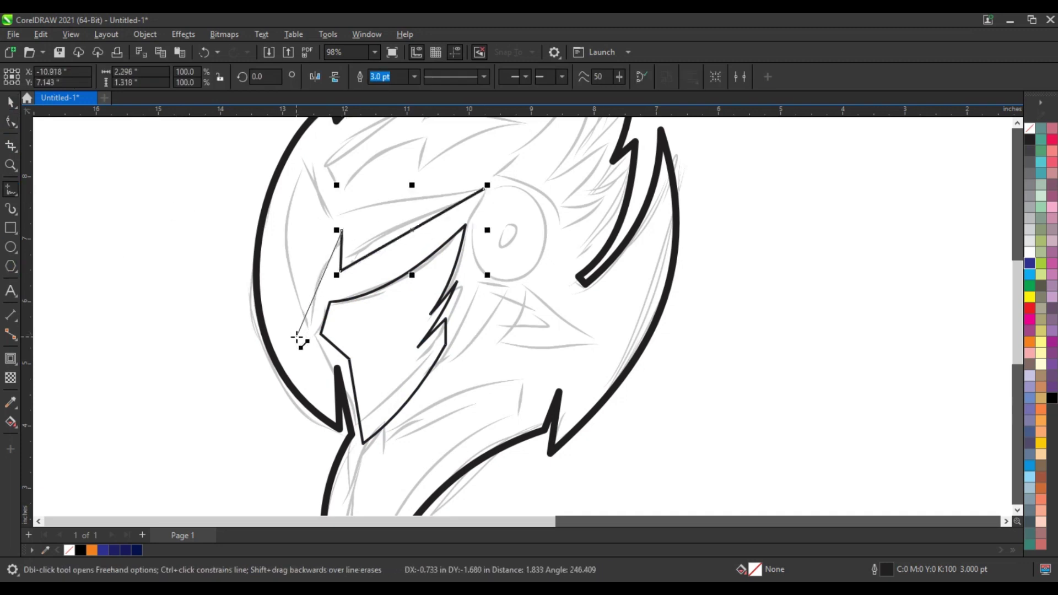
{"action": "double_click", "coordinate": [296, 337]}
{"action": "double_click", "coordinate": [304, 166]}
{"action": "double_click", "coordinate": [329, 209]}
{"action": "left_click", "coordinate": [484, 189]}
Convert the visor shape's segments to curves and bend its front and lower edges to follow the sketch
{"action": "key", "text": "F10"}
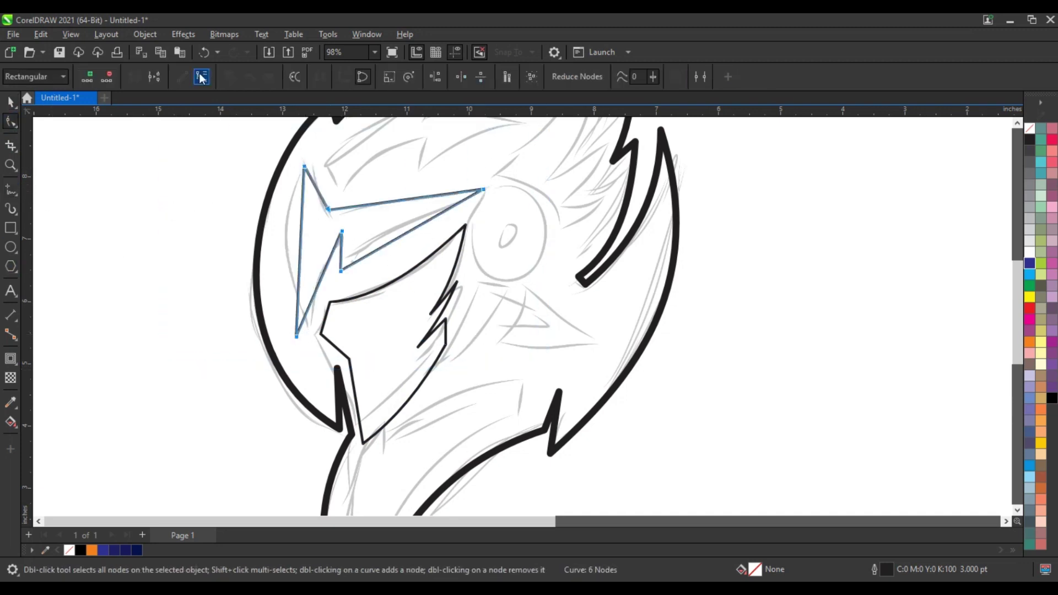
{"action": "left_click", "coordinate": [200, 75]}
{"action": "left_click_drag", "start_coordinate": [299, 248], "coordinate": [281, 246]}
{"action": "left_click_drag", "start_coordinate": [320, 282], "coordinate": [313, 275]}
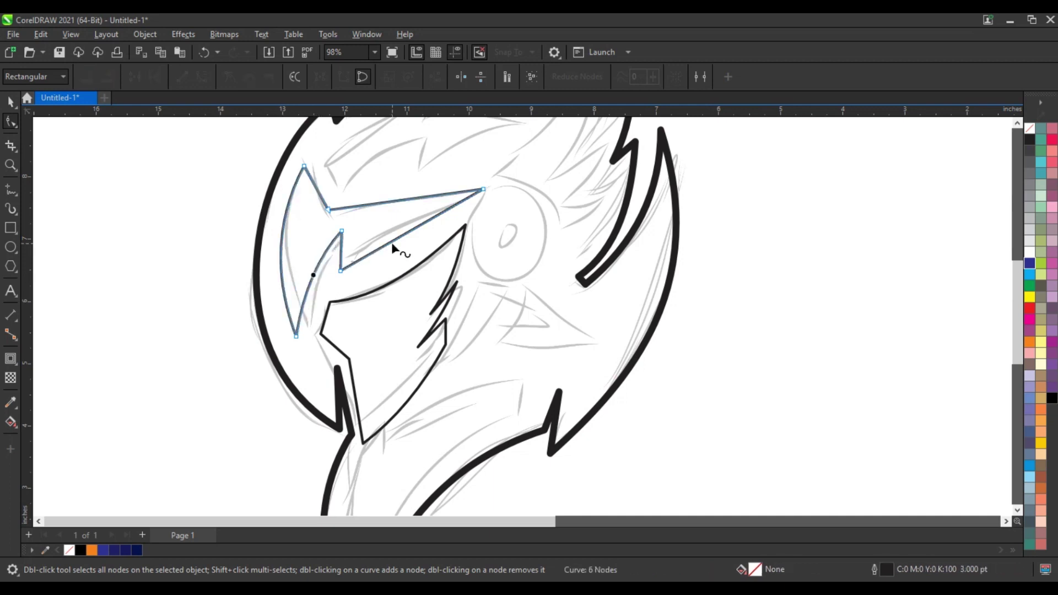
{"action": "left_click_drag", "start_coordinate": [393, 240], "coordinate": [389, 236]}
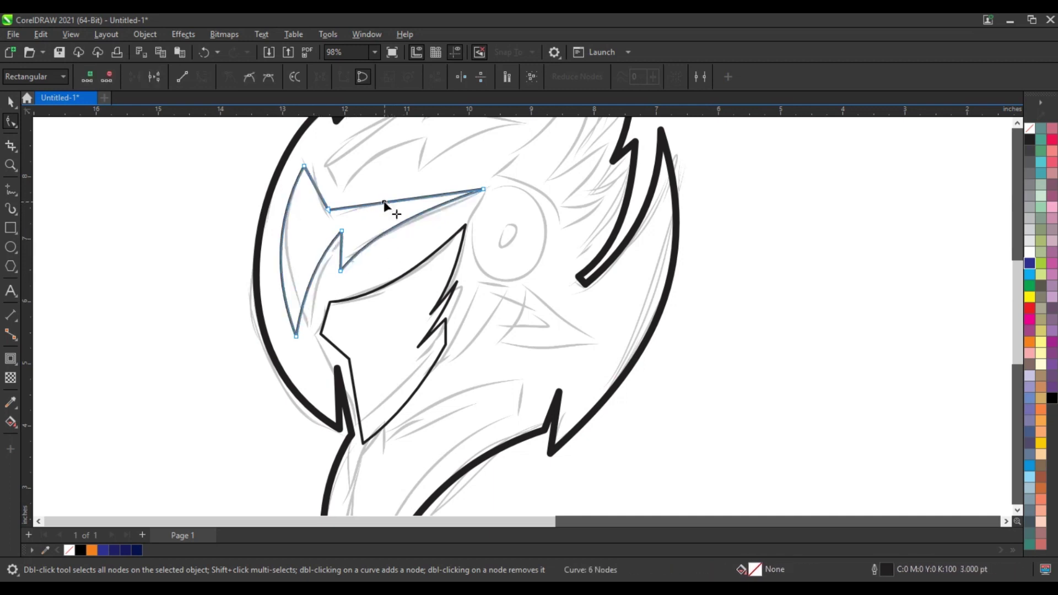
{"action": "left_click_drag", "start_coordinate": [385, 202], "coordinate": [385, 204]}
Trace the forked hair shape above the visor with straight 3.0 pt freehand segments and close it at its starting point
{"action": "key", "text": "F3"}
{"action": "key", "text": "z"}
{"action": "left_click_drag", "start_coordinate": [244, 138], "coordinate": [564, 330]}
{"action": "left_click", "coordinate": [14, 190]}
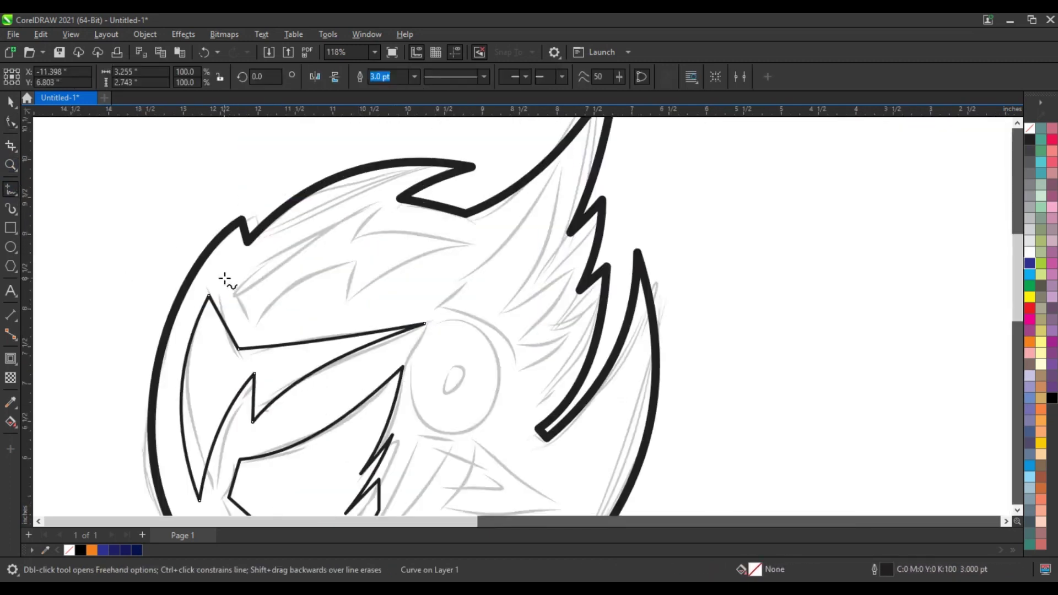
{"action": "double_click", "coordinate": [246, 317]}
{"action": "double_click", "coordinate": [355, 258]}
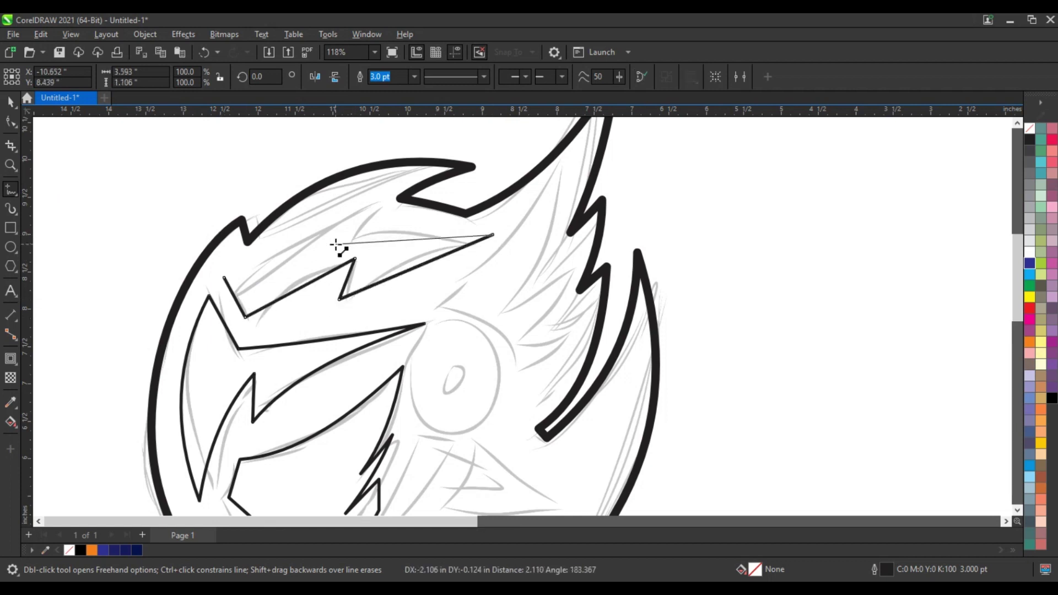
{"action": "left_click", "coordinate": [225, 278]}
Convert the forked shape's segments to curves, bend its edges into flowing arcs, and adjust its front corner and inner notch nodes
{"action": "key", "text": "F10"}
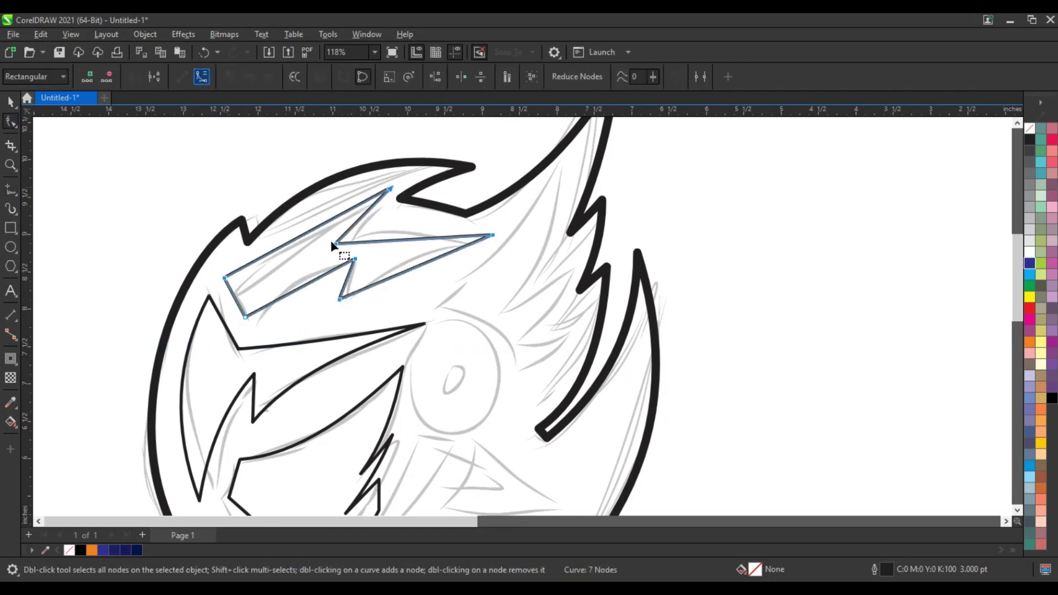
{"action": "left_click_drag", "start_coordinate": [248, 319], "coordinate": [255, 324]}
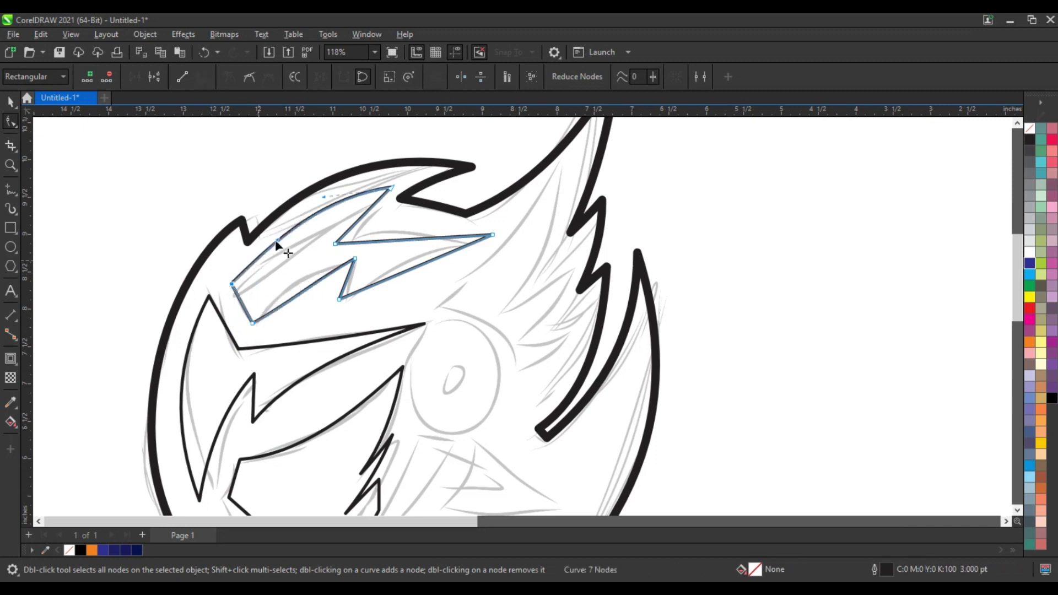
{"action": "left_click_drag", "start_coordinate": [274, 239], "coordinate": [273, 232]}
{"action": "left_click_drag", "start_coordinate": [362, 217], "coordinate": [392, 221]}
{"action": "left_click_drag", "start_coordinate": [408, 270], "coordinate": [399, 253]}
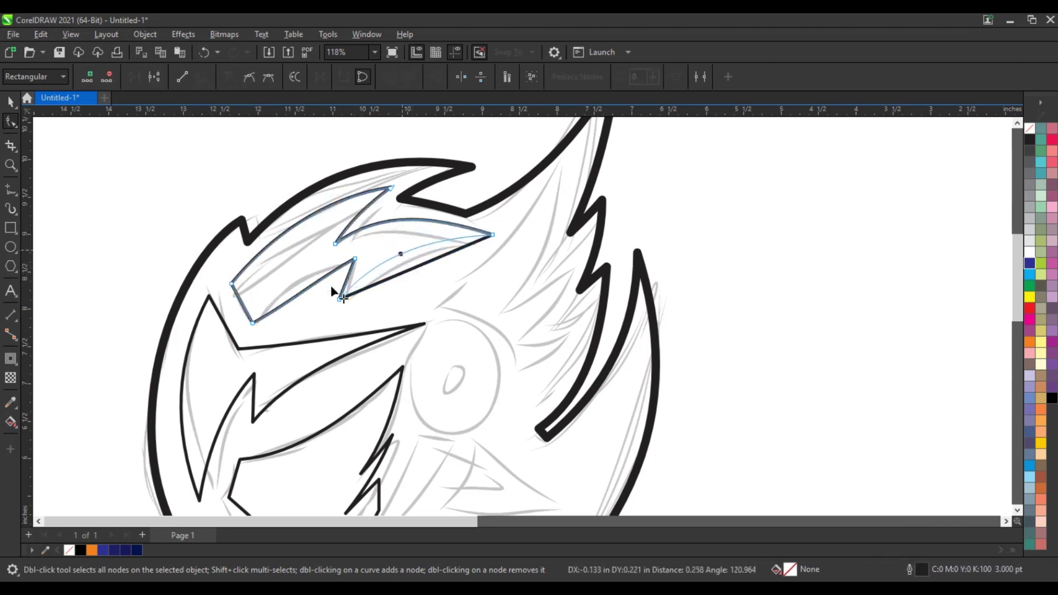
{"action": "left_click_drag", "start_coordinate": [309, 288], "coordinate": [303, 268]}
{"action": "left_click_drag", "start_coordinate": [354, 259], "coordinate": [352, 255]}
{"action": "left_click_drag", "start_coordinate": [339, 299], "coordinate": [330, 305]}
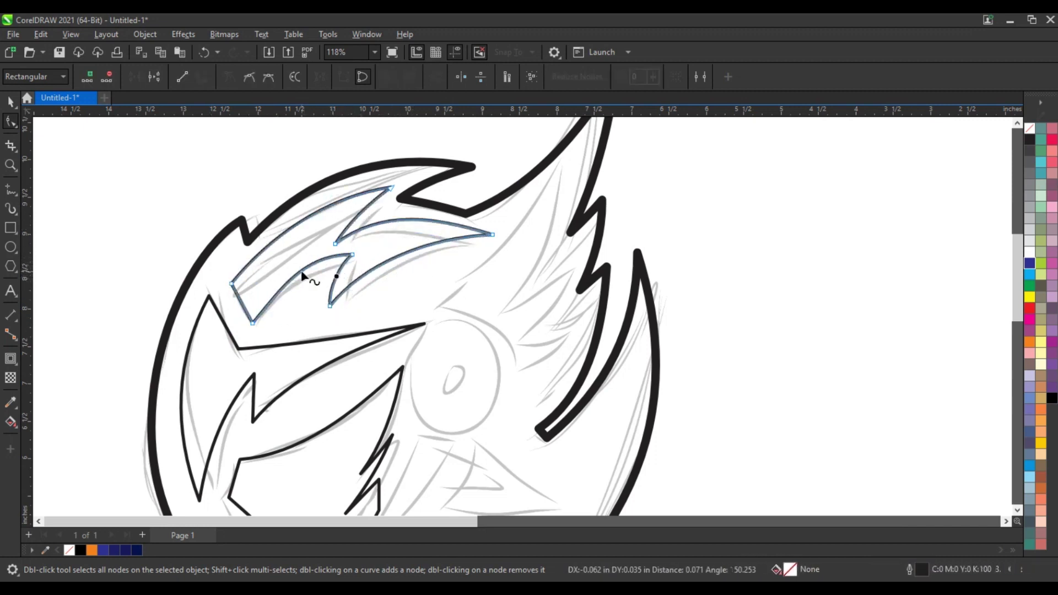
Draw a circle about 1.36 inches wide over the sketched ear, add a smaller concentric circle inside, and combine the two
{"action": "key", "text": "z"}
{"action": "right_click", "coordinate": [178, 246]}
{"action": "right_click", "coordinate": [178, 246]}
{"action": "mouse_move", "coordinate": [333, 215]}
{"action": "left_mouse_down"}
{"action": "mouse_move", "coordinate": [567, 365]}
{"action": "mouse_move", "coordinate": [600, 375]}
{"action": "left_mouse_up"}
{"action": "left_click_drag", "start_coordinate": [368, 172], "coordinate": [675, 419]}
{"action": "key", "text": "F7"}
{"action": "left_click_drag", "start_coordinate": [405, 291], "coordinate": [456, 392]}
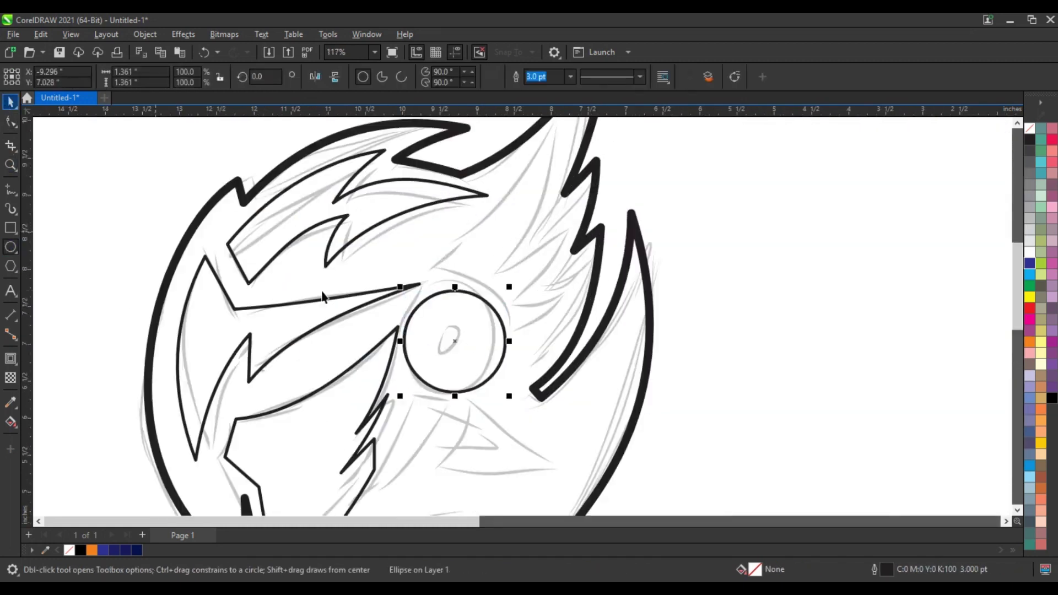
{"action": "key", "text": "space"}
{"action": "left_click", "coordinate": [479, 380], "text": "shift"}
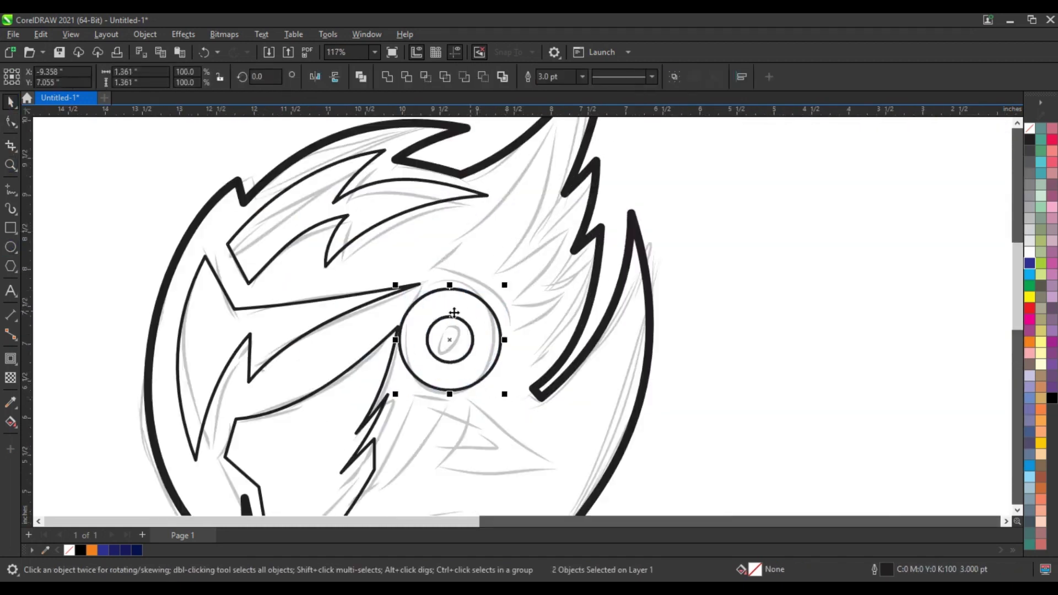
Trace the three-pointed feather shape above and behind the ear circle with straight 3.0 pt freehand segments and close it
{"action": "key", "text": "F5"}
{"action": "scroll", "coordinate": [539, 168], "scroll_direction": "up", "scroll_amount": 1}
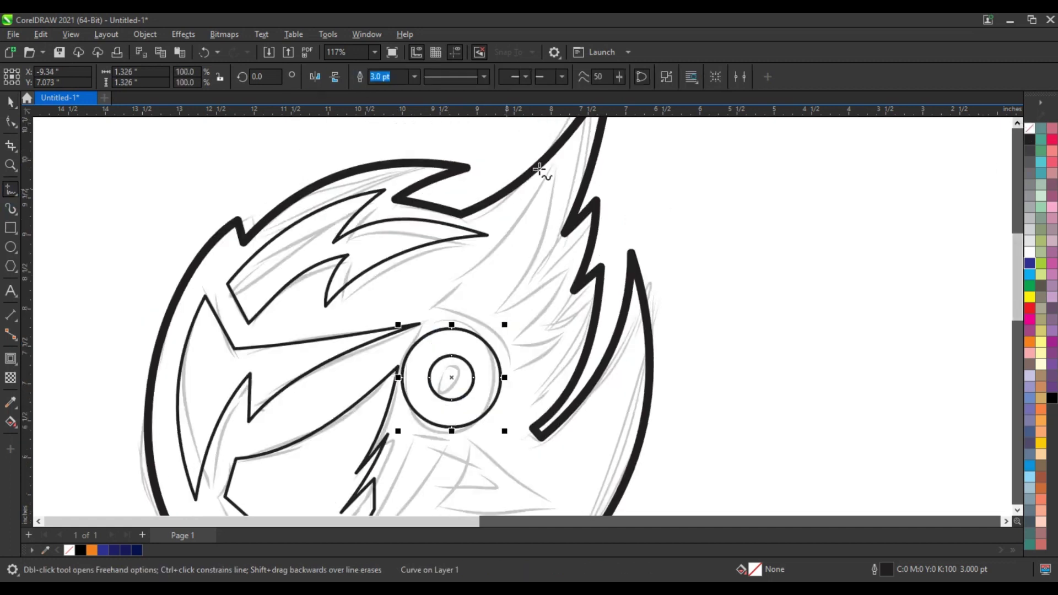
{"action": "double_click", "coordinate": [433, 304]}
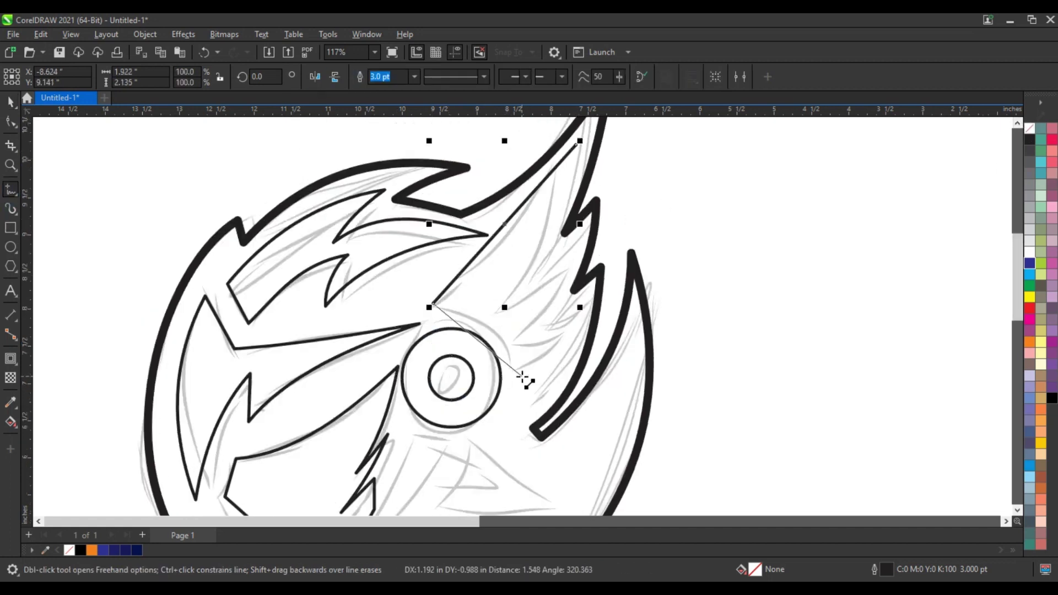
{"action": "left_click", "coordinate": [584, 304]}
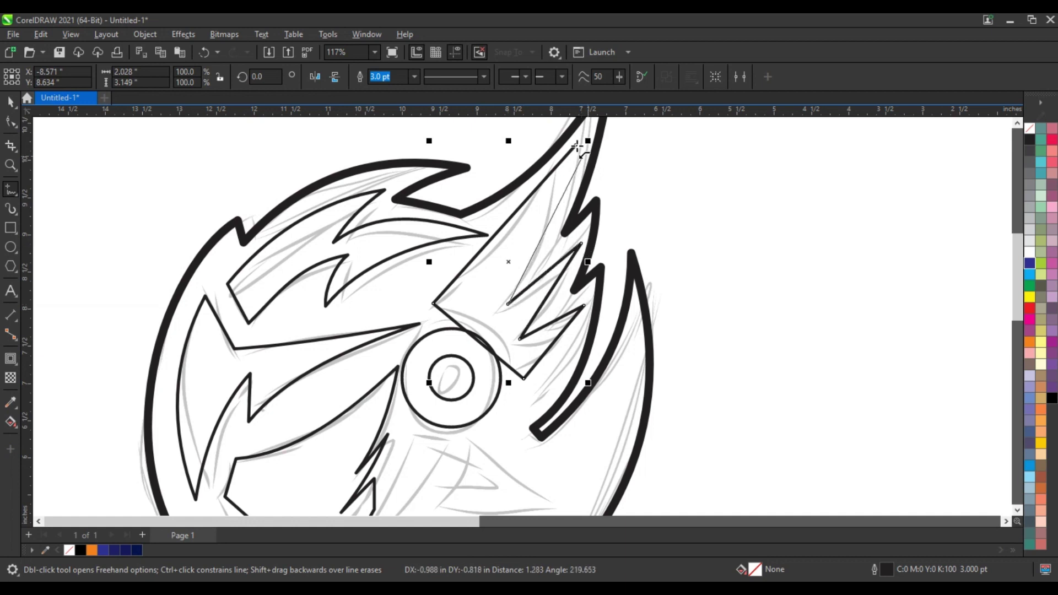
{"action": "left_click", "coordinate": [576, 146]}
Convert the feather shape's segments to curves and bend the edges of its rear points, undoing the accidental node shift
{"action": "key", "text": "F10"}
{"action": "key", "text": "ctrl+a"}
{"action": "left_click", "coordinate": [202, 77]}
{"action": "mouse_move", "coordinate": [550, 345]}
{"action": "left_mouse_down"}
{"action": "mouse_move", "coordinate": [556, 354]}
{"action": "mouse_move", "coordinate": [547, 329]}
{"action": "left_mouse_up"}
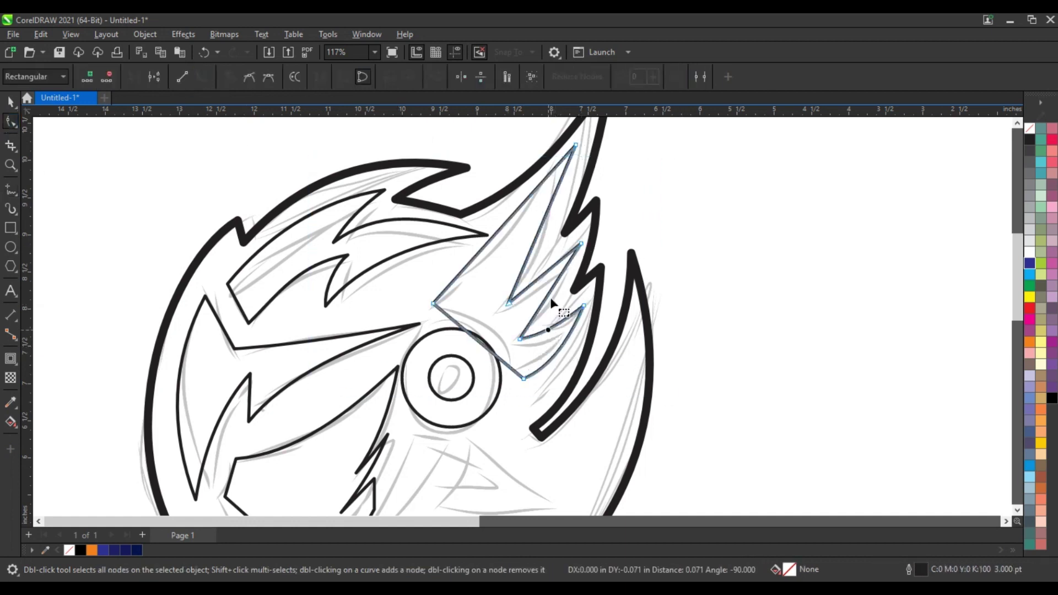
{"action": "left_click_drag", "start_coordinate": [539, 278], "coordinate": [544, 285]}
{"action": "left_click_drag", "start_coordinate": [537, 237], "coordinate": [545, 244]}
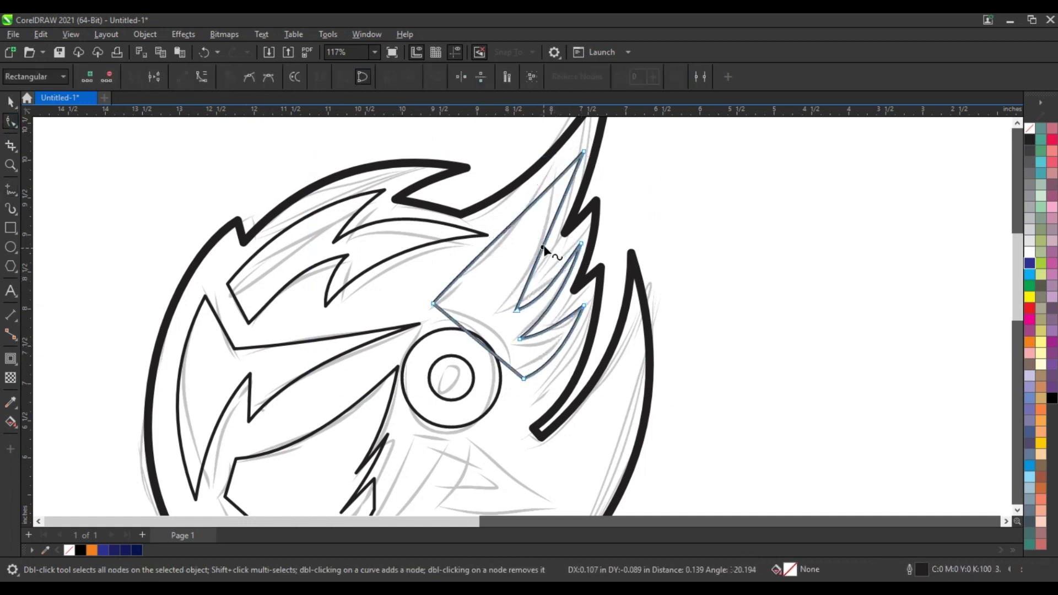
{"action": "key", "text": "ctrl+z"}
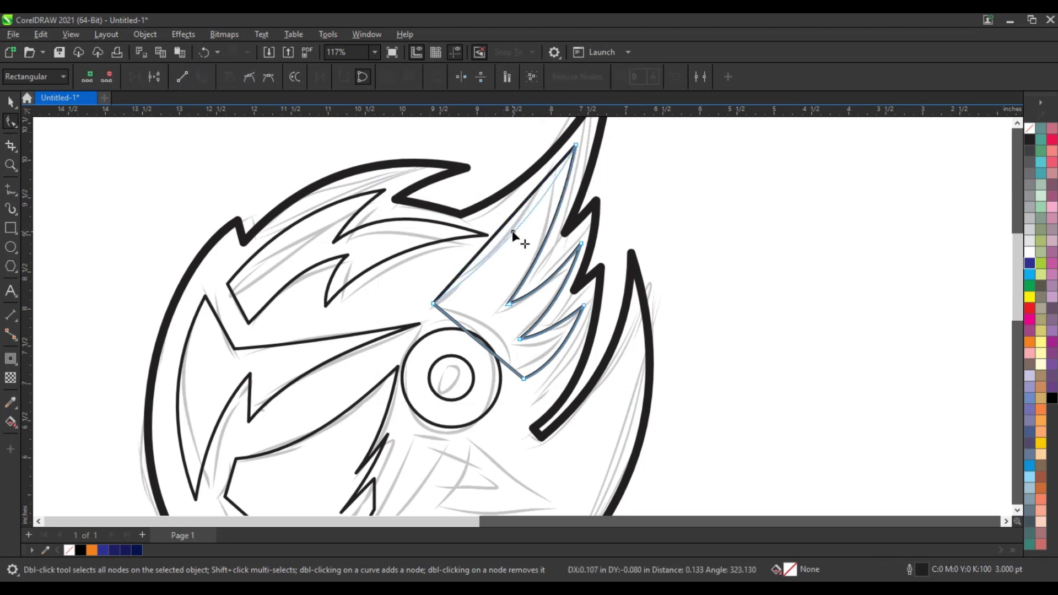
Bend the feather shape's lower edge into an arc around the ear circle and adjust the corner nodes at both ends
{"action": "left_click_drag", "start_coordinate": [484, 346], "coordinate": [510, 383]}
{"action": "left_click_drag", "start_coordinate": [519, 339], "coordinate": [519, 336]}
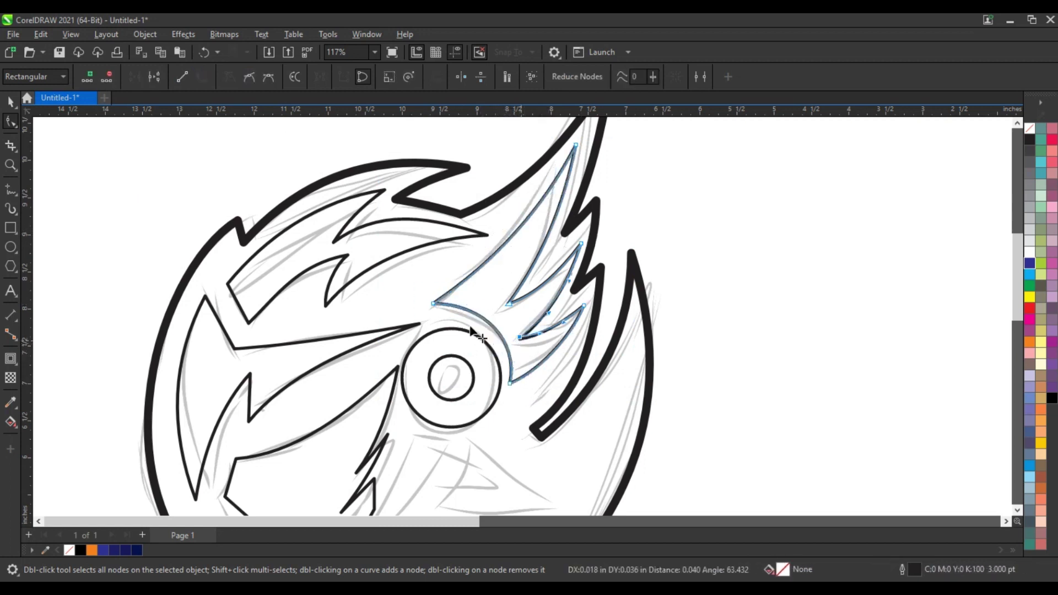
{"action": "left_click_drag", "start_coordinate": [434, 304], "coordinate": [478, 298]}
{"action": "left_click_drag", "start_coordinate": [510, 383], "coordinate": [514, 382]}
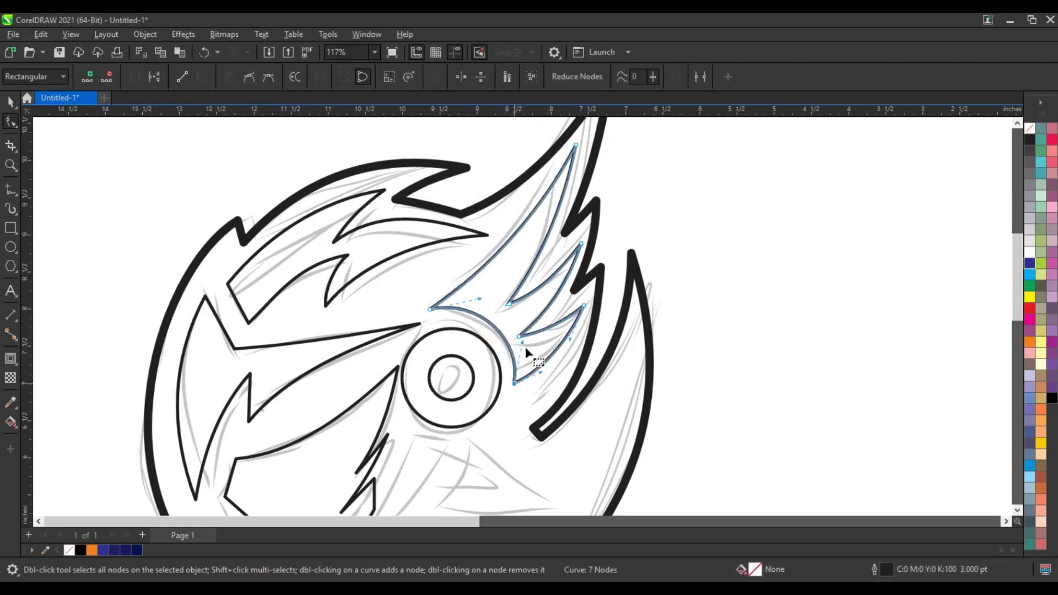
Trace the narrow three-cornered jaw shape below the ear circle with straight 3.0 pt freehand segments and close it
{"action": "scroll", "coordinate": [322, 265], "scroll_direction": "down", "scroll_amount": 2}
{"action": "key", "text": "z"}
{"action": "scroll", "coordinate": [355, 358], "scroll_direction": "up", "scroll_amount": 3}
{"action": "key", "text": "F5"}
{"action": "left_click", "coordinate": [363, 322]}
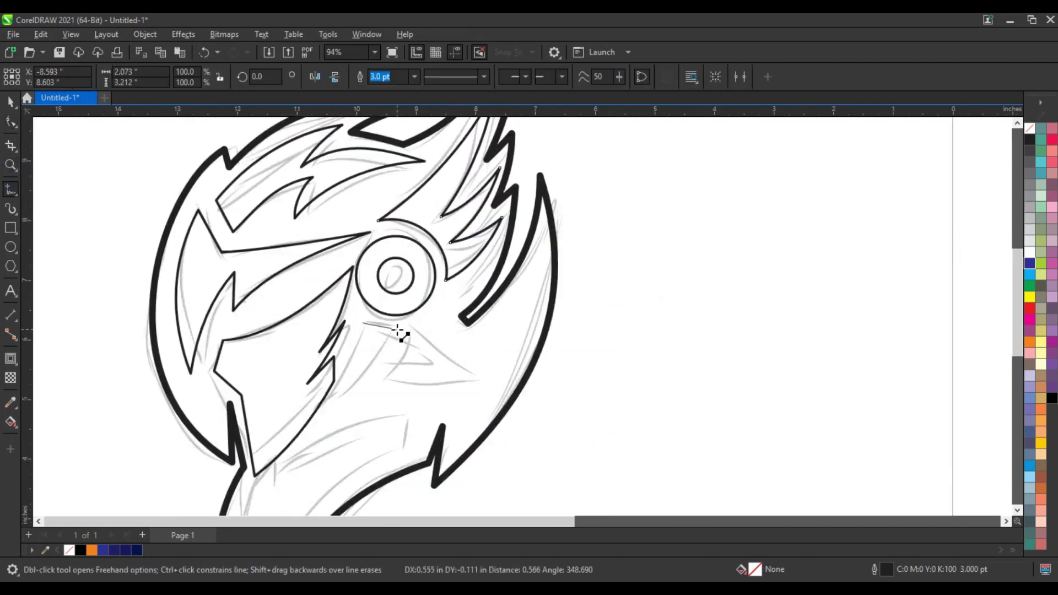
Convert the narrow jaw shape's segments to curves, bend its sides to the sketch, and nudge its corner nodes
{"action": "key", "text": "F10"}
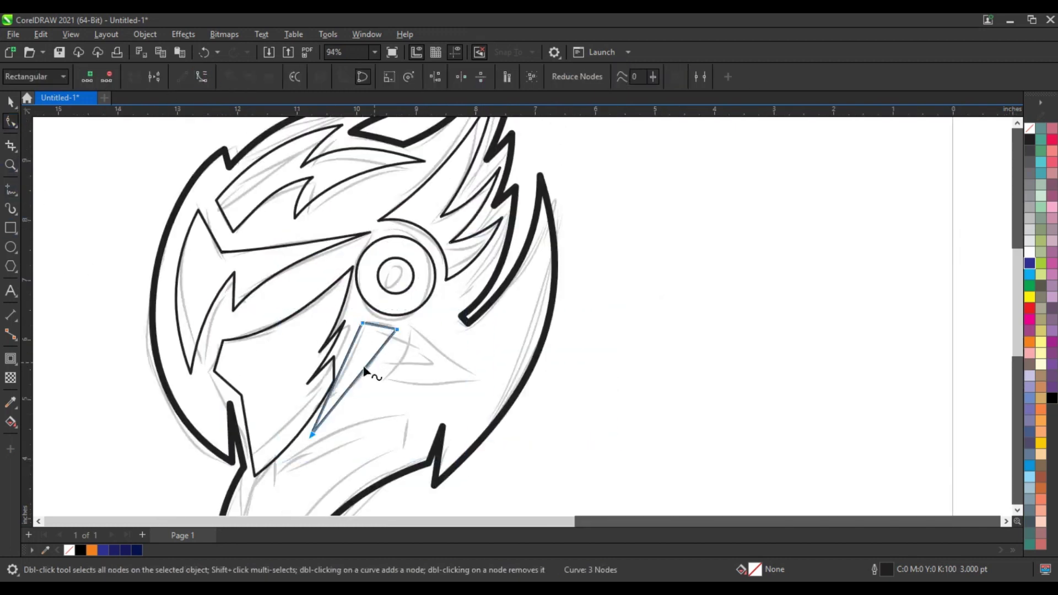
{"action": "mouse_move", "coordinate": [364, 373]}
{"action": "left_mouse_down"}
{"action": "mouse_move", "coordinate": [372, 378]}
{"action": "mouse_move", "coordinate": [350, 367]}
{"action": "left_mouse_up"}
{"action": "left_click_drag", "start_coordinate": [380, 326], "coordinate": [399, 330]}
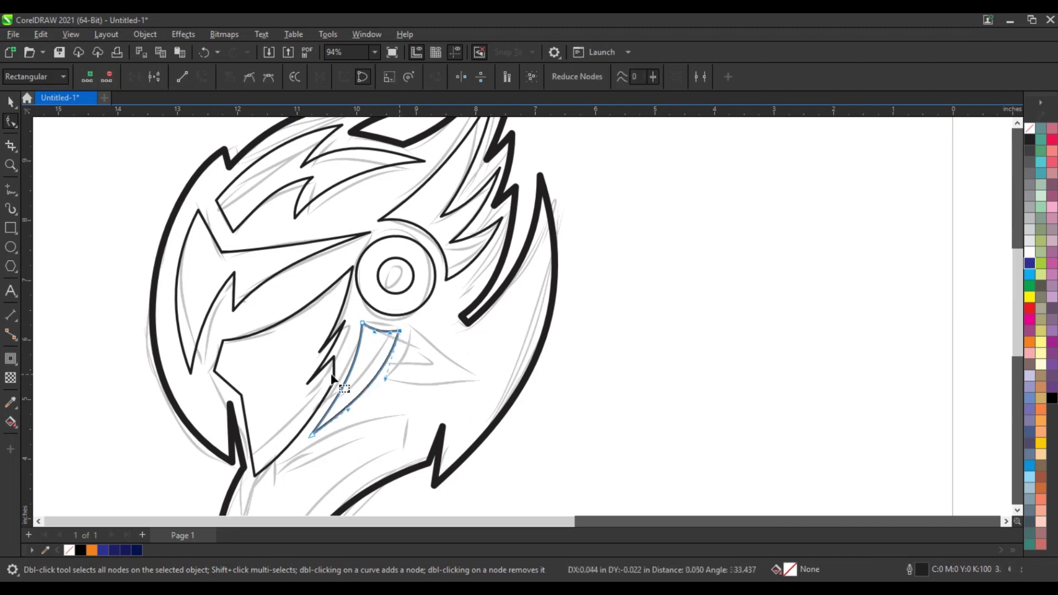
{"action": "left_click_drag", "start_coordinate": [351, 370], "coordinate": [353, 370]}
{"action": "left_click_drag", "start_coordinate": [315, 433], "coordinate": [314, 432]}
Trace the inner zigzag and sloping inner edge of the triangular shape below the ear with straight freehand segments
{"action": "key", "text": "F5"}
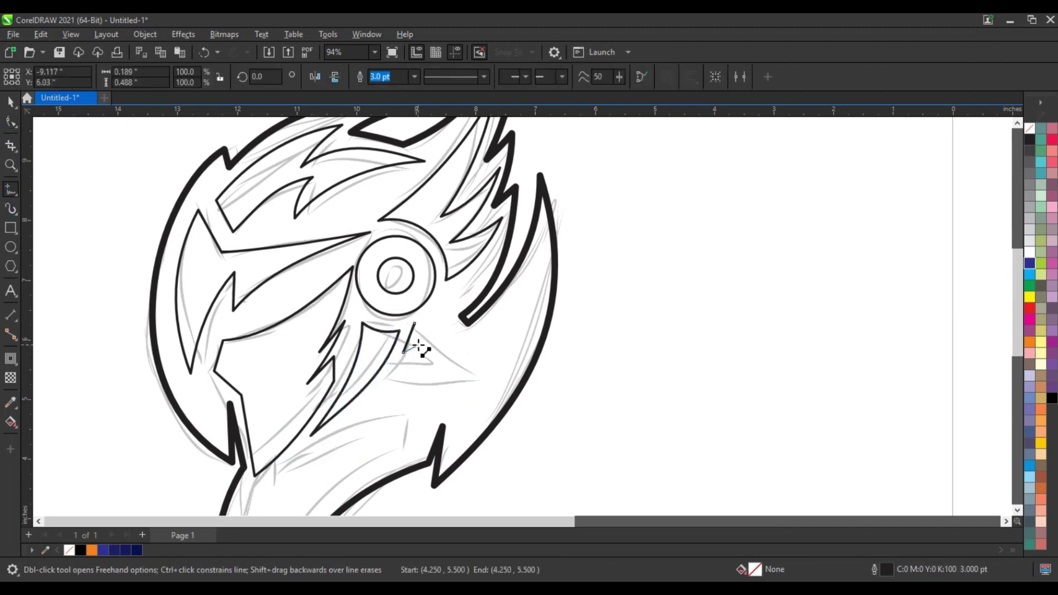
{"action": "key", "text": "space"}
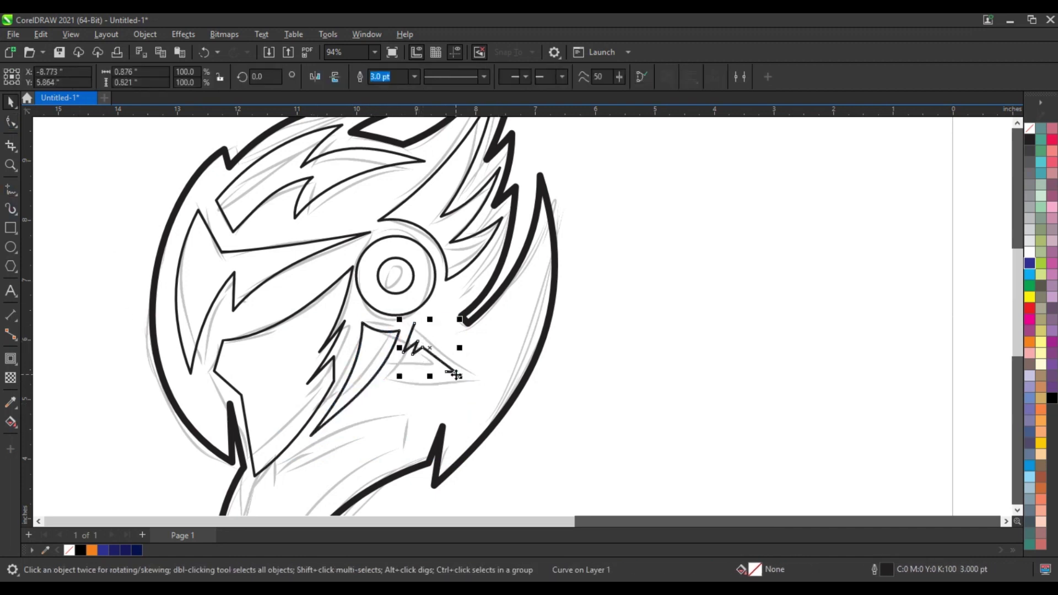
{"action": "key", "text": "ctrl+z"}
{"action": "left_click", "coordinate": [456, 372]}
{"action": "key", "text": "space"}
{"action": "left_click", "coordinate": [455, 373]}
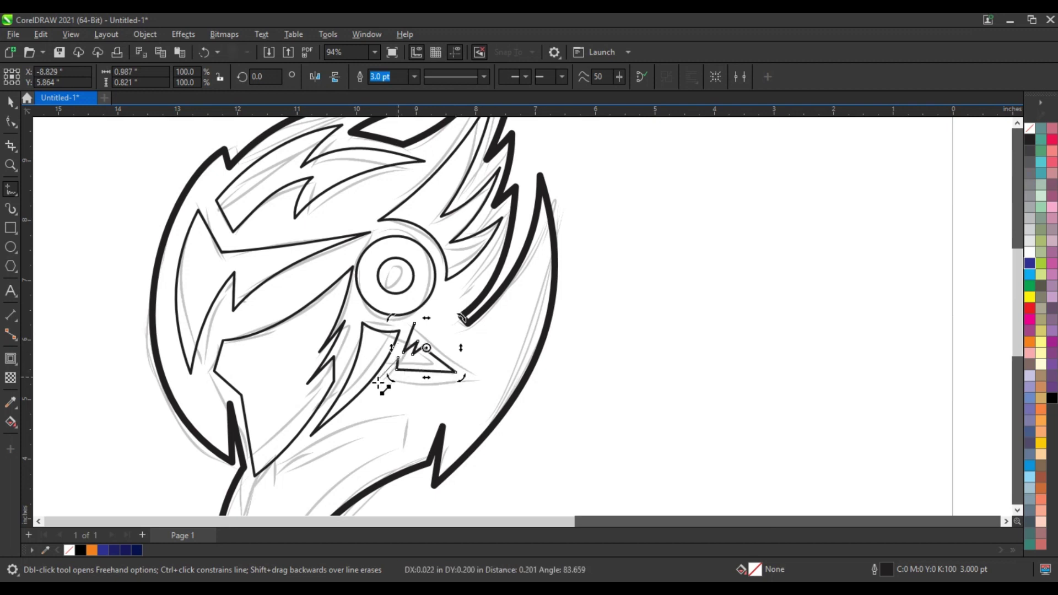
Continue the triangular shape's line around its outer corners and close it at the top starting point
{"action": "left_click", "coordinate": [378, 384]}
{"action": "key", "text": "F10"}
{"action": "left_click", "coordinate": [10, 189]}
{"action": "left_click", "coordinate": [378, 385]}
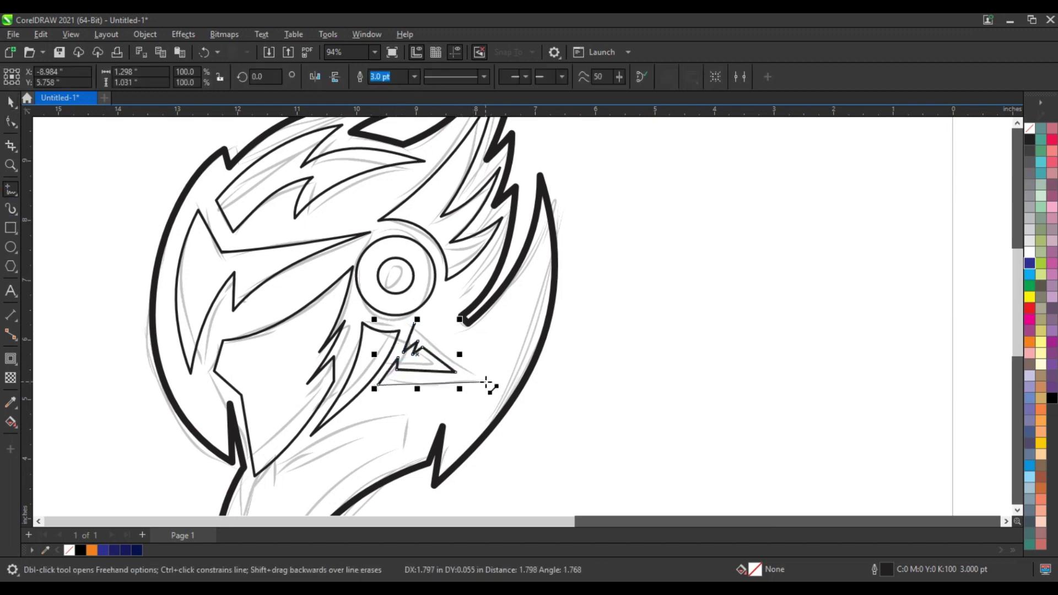
Trace a slim triangle inside the rear fin of the head outline with straight 3.0 pt freehand segments and close it
{"action": "left_click", "coordinate": [540, 245]}
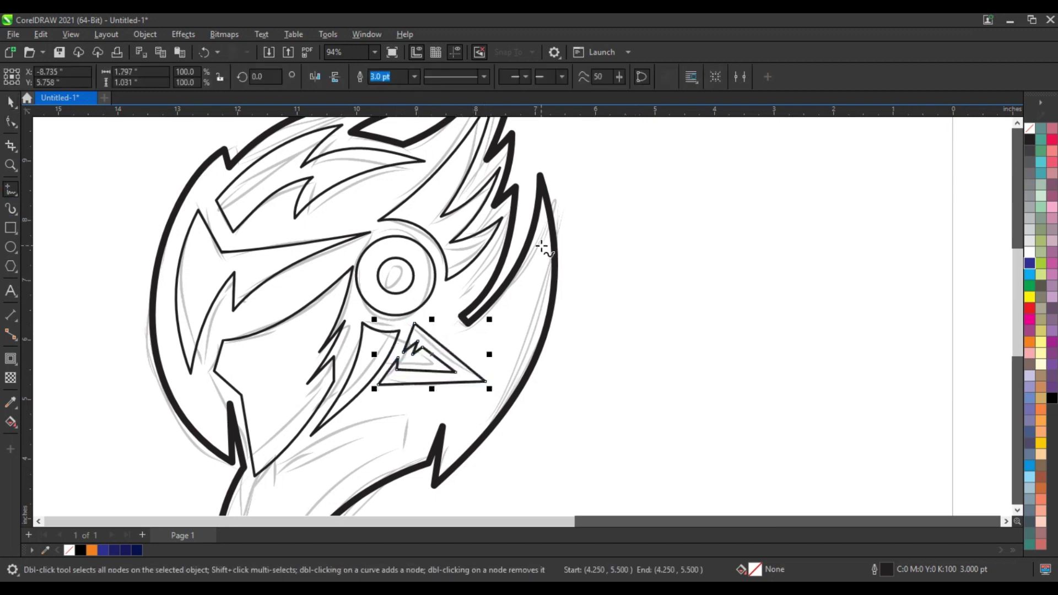
{"action": "double_click", "coordinate": [481, 349]}
{"action": "double_click", "coordinate": [507, 377]}
{"action": "left_click", "coordinate": [540, 245]}
Convert the rear fin triangle's segments to curves, bend its sides along the outline, and adjust its two lower corner nodes
{"action": "key", "text": "F10"}
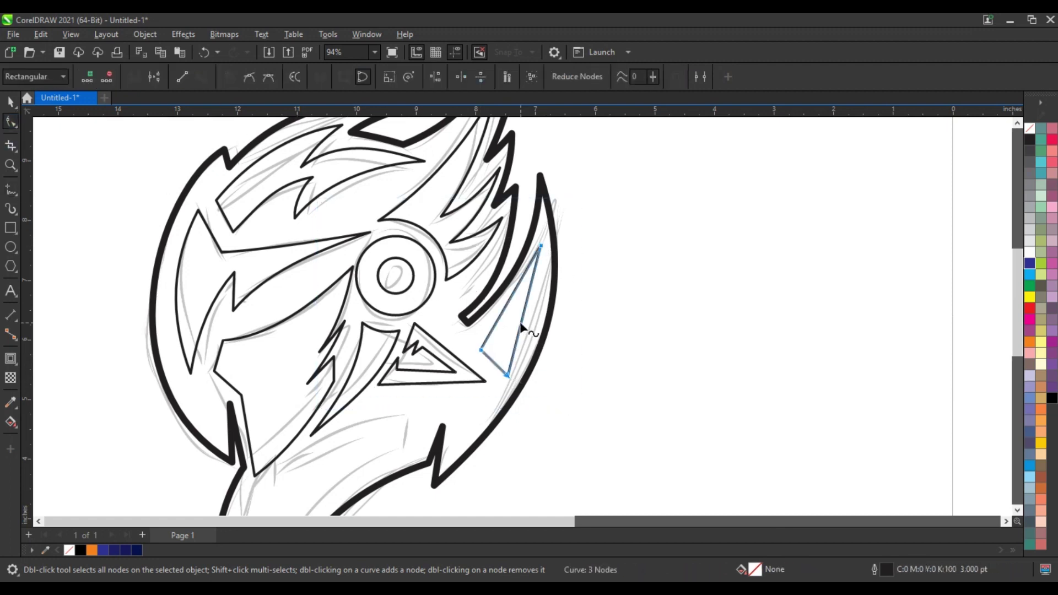
{"action": "mouse_move", "coordinate": [520, 324]}
{"action": "left_mouse_down"}
{"action": "mouse_move", "coordinate": [530, 327]}
{"action": "mouse_move", "coordinate": [514, 310]}
{"action": "left_mouse_up"}
{"action": "left_click_drag", "start_coordinate": [507, 377], "coordinate": [501, 389]}
{"action": "left_click_drag", "start_coordinate": [481, 350], "coordinate": [483, 351]}
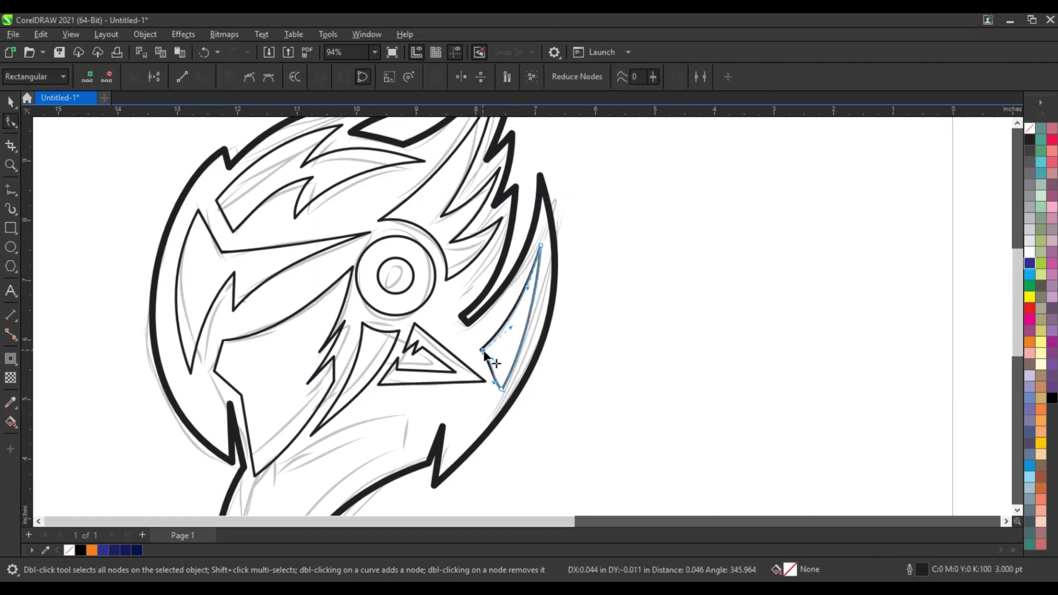
{"action": "key", "text": "space"}
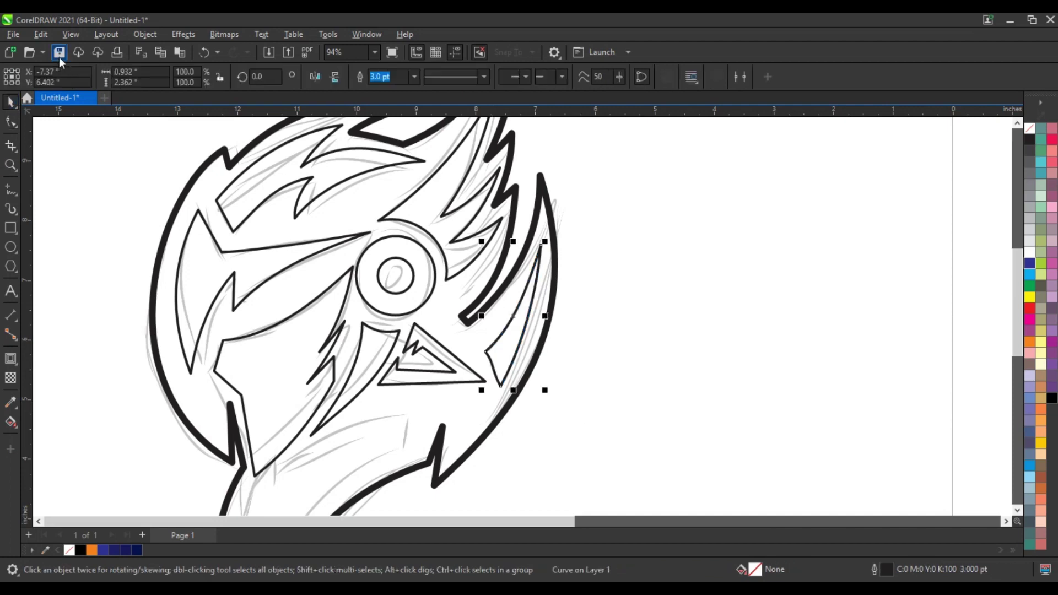
Save the drawing under the file name warriorss
{"action": "key", "text": "ctrl+s"}
{"action": "type", "text": "warriorss"}
{"action": "key", "text": "Return"}
{"action": "scroll", "coordinate": [350, 294], "scroll_direction": "down", "scroll_amount": 2}
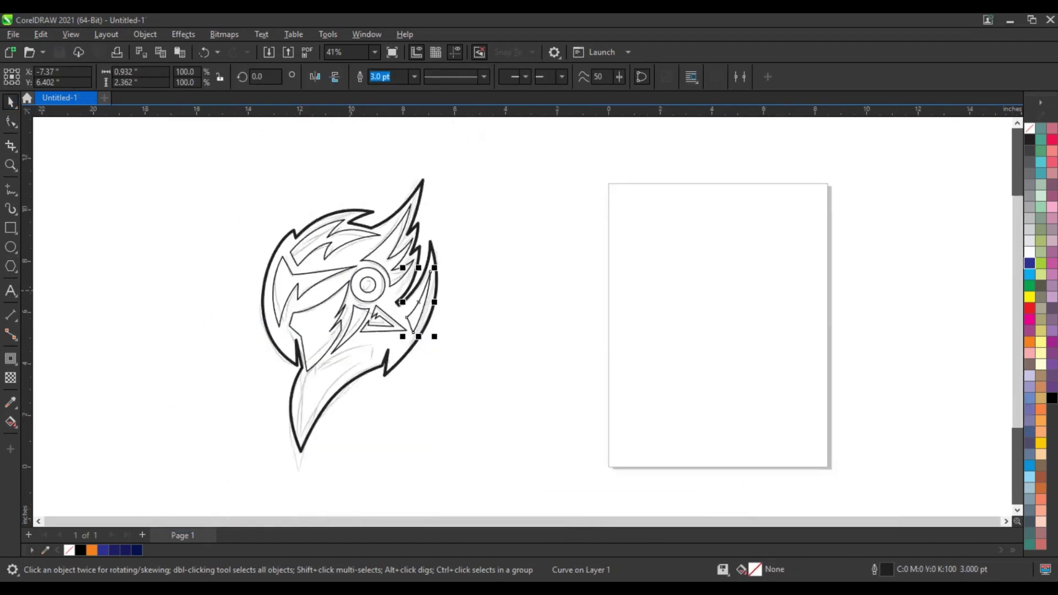
Trace a closed shape inside the neck point below the face with straight 3.0 pt freehand segments
{"action": "key", "text": "F2"}
{"action": "key", "text": "F3"}
{"action": "left_click_drag", "start_coordinate": [378, 313], "coordinate": [615, 424]}
{"action": "key", "text": "F5"}
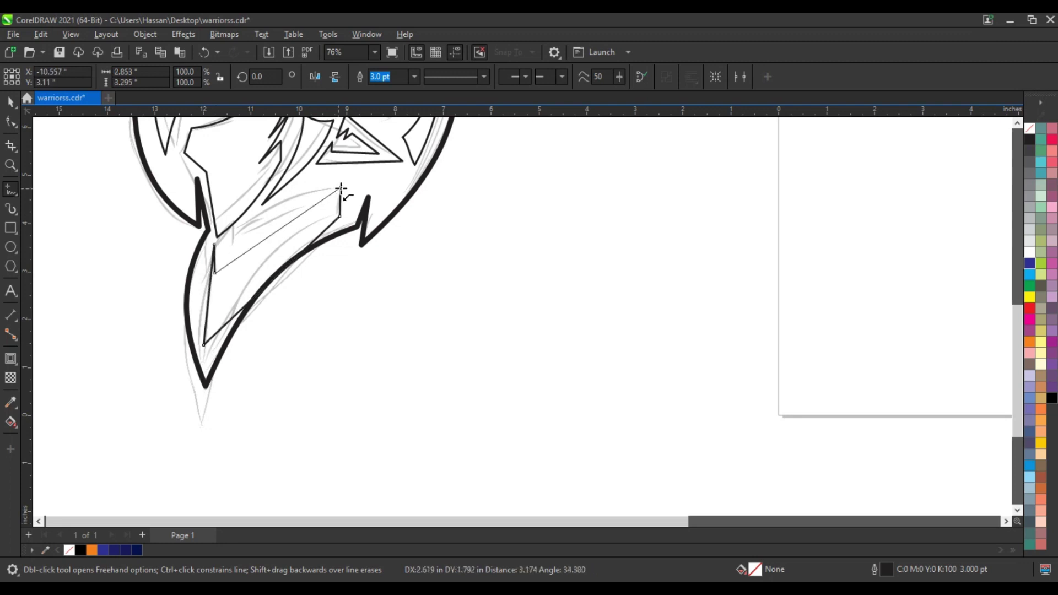
{"action": "left_click", "coordinate": [341, 188]}
Convert the neck shape's segments to curves and bend its front, upper and lower edges along the sketch
{"action": "key", "text": "F10"}
{"action": "left_click_drag", "start_coordinate": [411, 370], "coordinate": [84, 127]}
{"action": "left_click", "coordinate": [202, 77]}
{"action": "left_click_drag", "start_coordinate": [208, 300], "coordinate": [202, 298]}
{"action": "left_click_drag", "start_coordinate": [268, 236], "coordinate": [262, 214]}
{"action": "left_click_drag", "start_coordinate": [272, 281], "coordinate": [268, 249]}
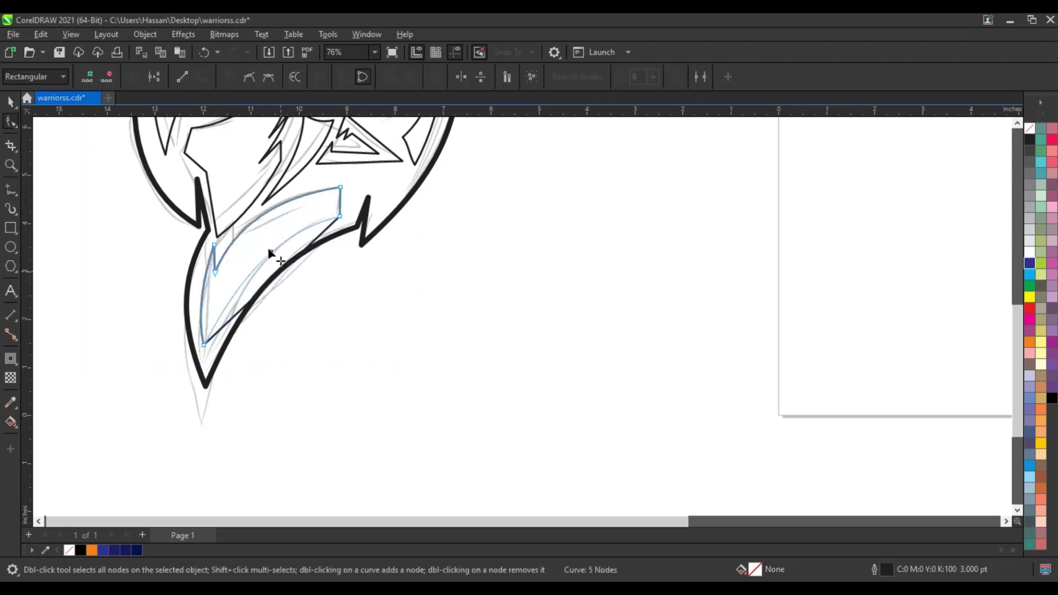
Reposition the neck shape's bottom tip and rear corner nodes and fine-tune the curvature of its edges
{"action": "left_click", "coordinate": [202, 344]}
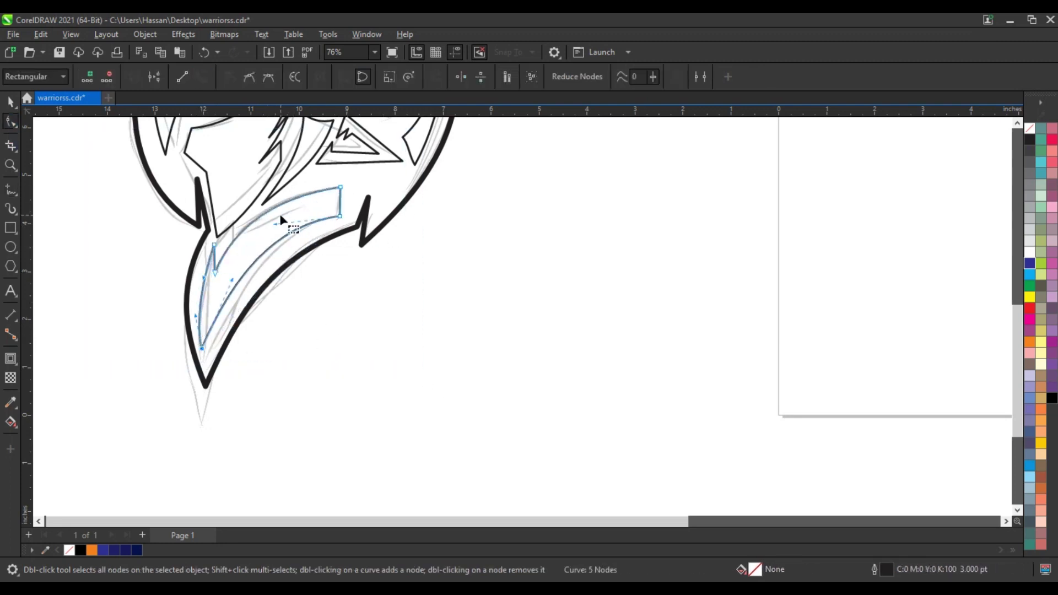
{"action": "left_click_drag", "start_coordinate": [340, 216], "coordinate": [321, 223]}
{"action": "left_click_drag", "start_coordinate": [202, 348], "coordinate": [210, 344]}
{"action": "left_click_drag", "start_coordinate": [239, 276], "coordinate": [222, 277]}
{"action": "left_click_drag", "start_coordinate": [258, 230], "coordinate": [258, 238]}
{"action": "left_click_drag", "start_coordinate": [333, 200], "coordinate": [338, 198]}
Move the faded sketch clear of the traced head so the two stand side by side
{"action": "key", "text": "space"}
{"action": "scroll", "coordinate": [462, 350], "scroll_direction": "down", "scroll_amount": 1}
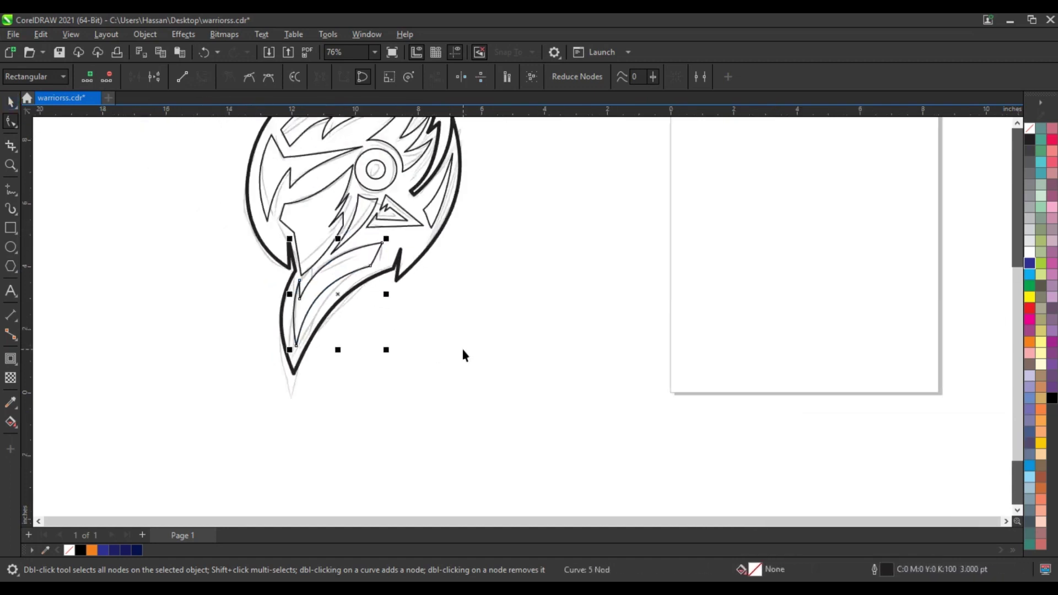
{"action": "scroll", "coordinate": [463, 350], "scroll_direction": "down", "scroll_amount": 3}
{"action": "mouse_move", "coordinate": [253, 168]}
{"action": "left_mouse_down"}
{"action": "mouse_move", "coordinate": [510, 400]}
{"action": "mouse_move", "coordinate": [656, 375]}
{"action": "left_mouse_up"}
{"action": "scroll", "coordinate": [257, 241], "scroll_direction": "up", "scroll_amount": 1}
{"action": "left_click", "coordinate": [551, 375]}
{"action": "left_click_drag", "start_coordinate": [335, 191], "coordinate": [560, 409]}
{"action": "key", "text": "F4"}
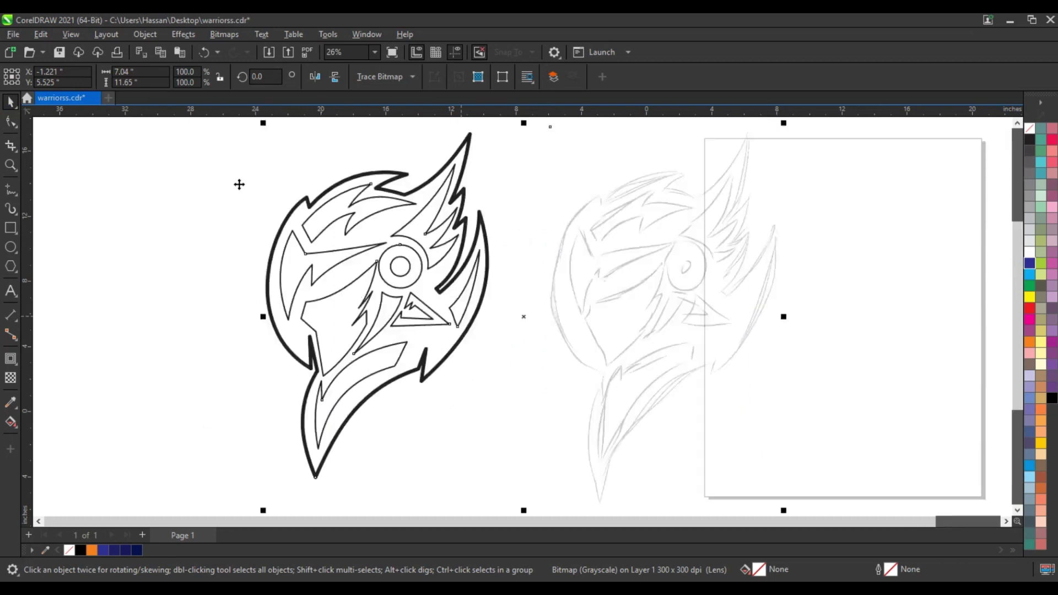
Fill the traced head's silhouette black with white inner shapes and remove the outlines
{"action": "left_click_drag", "start_coordinate": [188, 130], "coordinate": [541, 460]}
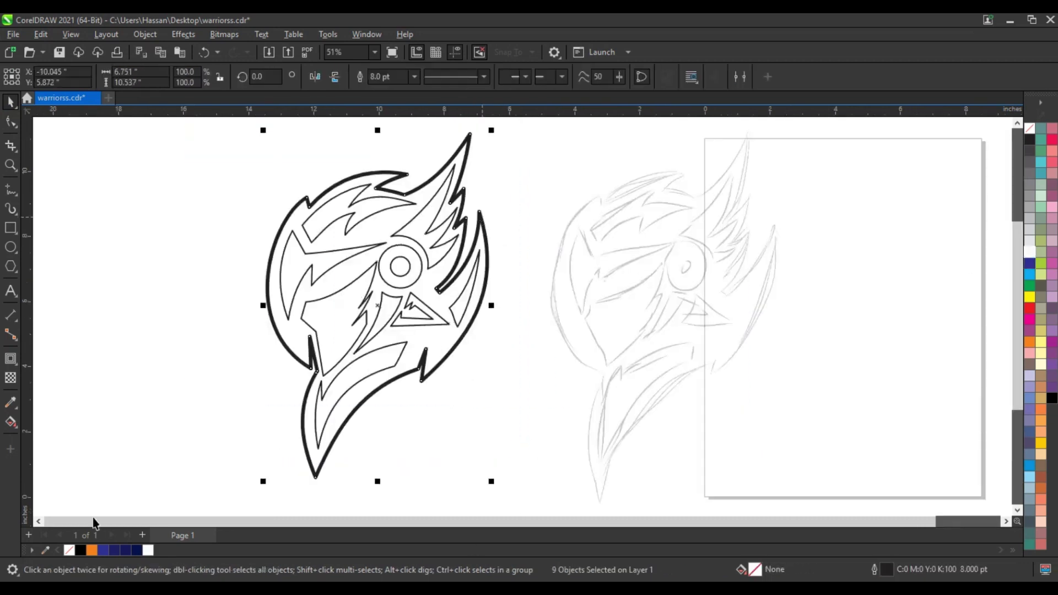
{"action": "left_click", "coordinate": [135, 549]}
{"action": "left_click", "coordinate": [81, 550]}
{"action": "scroll", "coordinate": [171, 335], "scroll_direction": "down", "scroll_amount": 1}
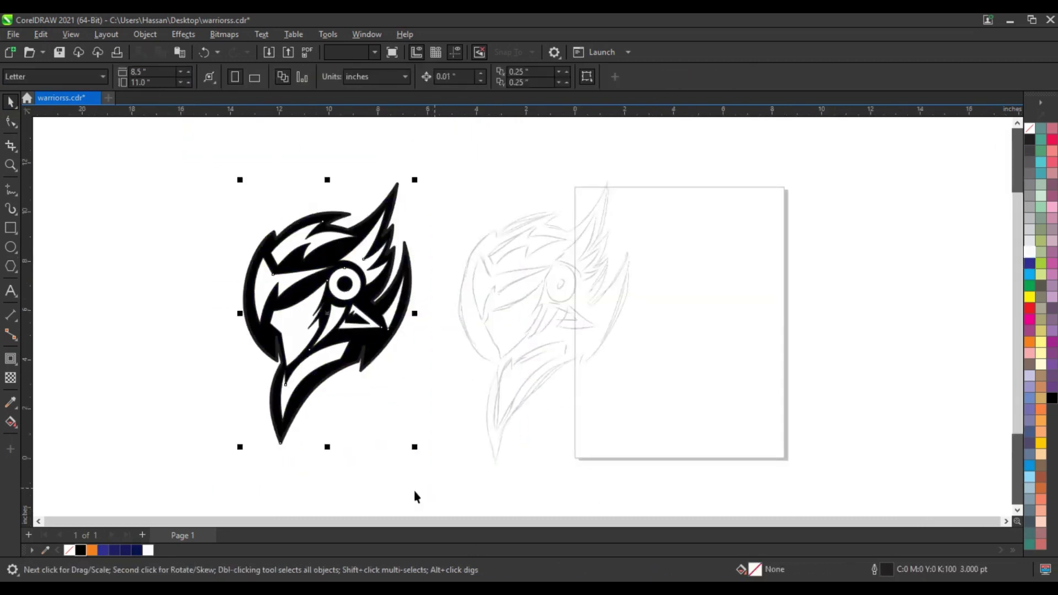
{"action": "right_click", "coordinate": [1039, 131]}
{"action": "left_click", "coordinate": [218, 262]}
Draw a jagged 3.0 pt freehand shading line down the rear part of the face panel to its lower edge
{"action": "scroll", "coordinate": [332, 363], "scroll_direction": "up", "scroll_amount": 2}
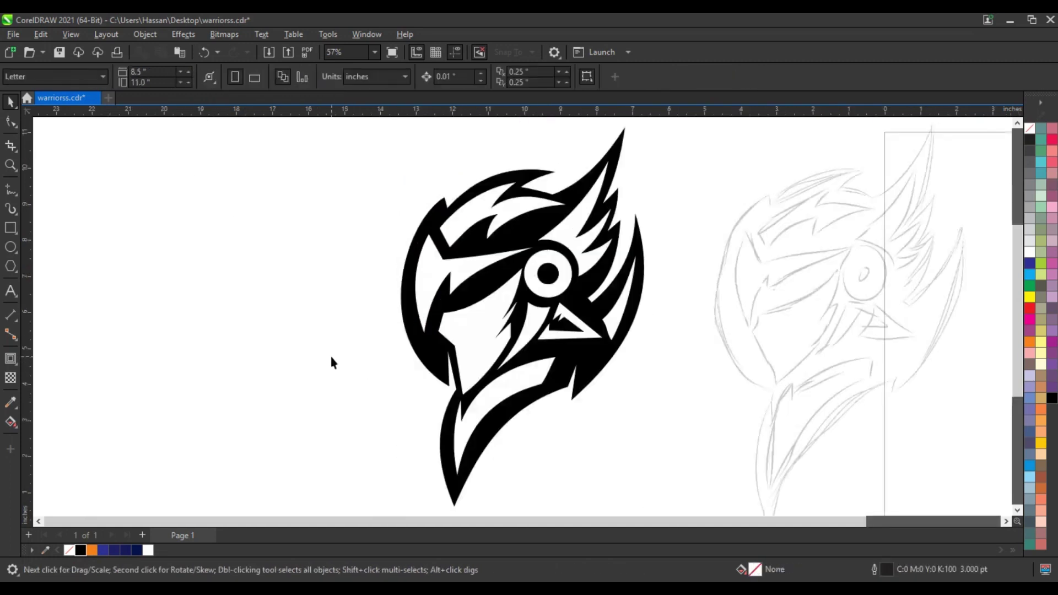
{"action": "key", "text": "z"}
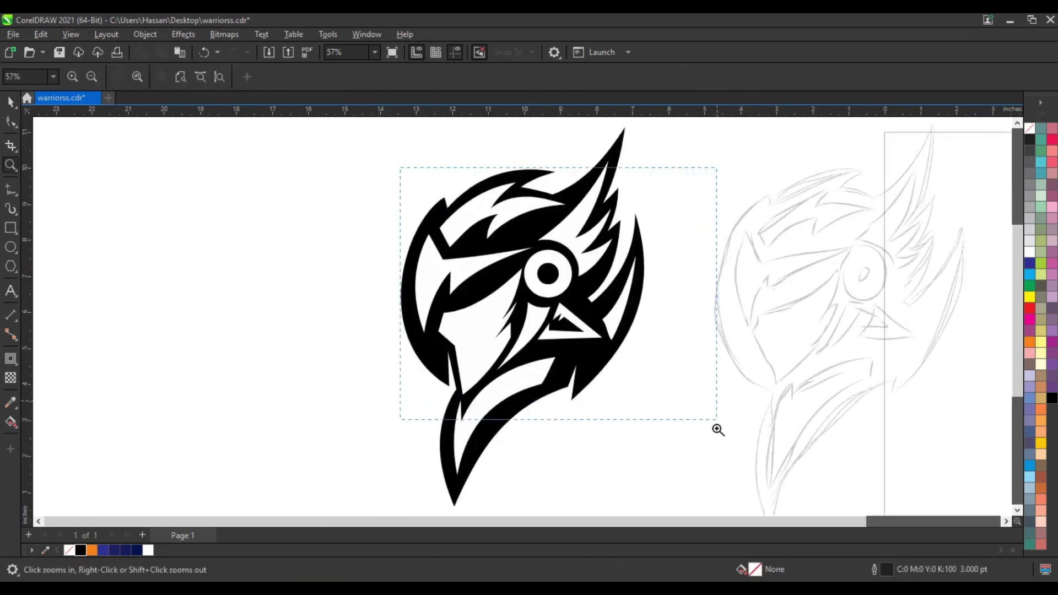
{"action": "left_click_drag", "start_coordinate": [717, 429], "coordinate": [714, 479]}
{"action": "left_click_drag", "start_coordinate": [386, 204], "coordinate": [595, 443]}
{"action": "key", "text": "F5"}
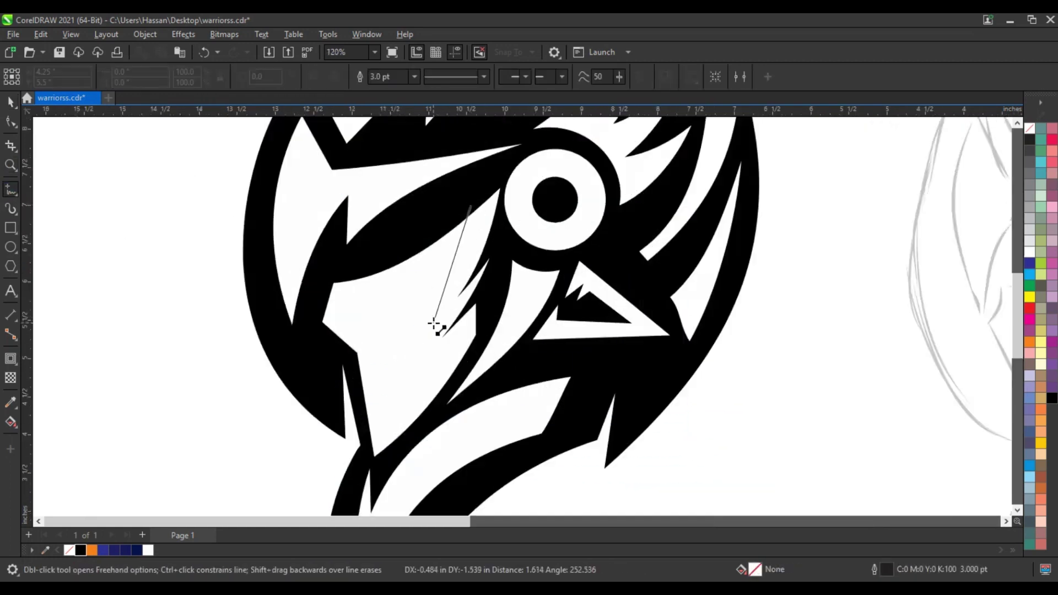
{"action": "double_click", "coordinate": [434, 324]}
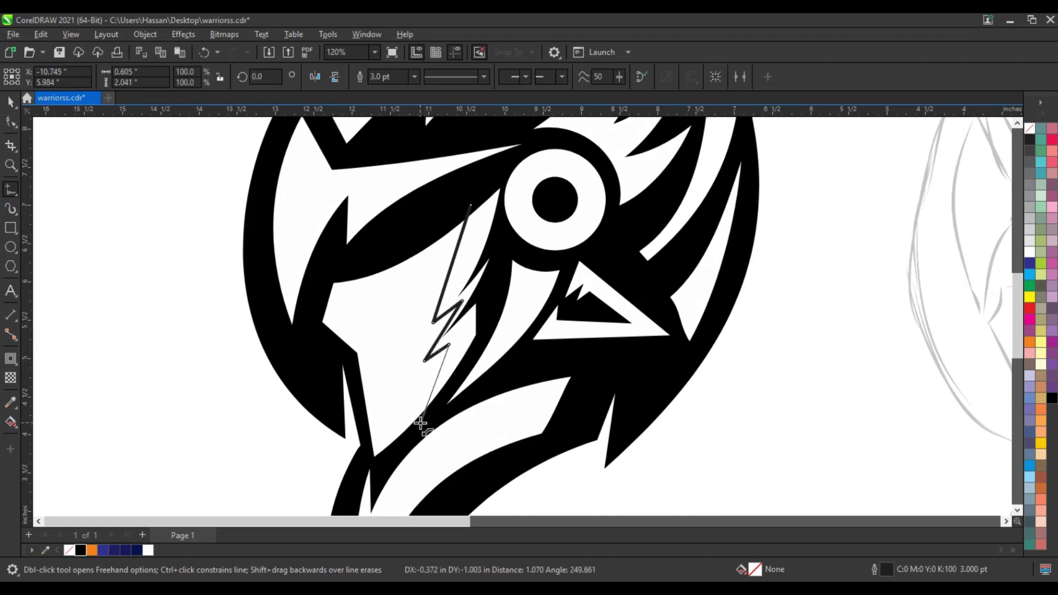
{"action": "left_click", "coordinate": [420, 423]}
Draw a stepped freehand shading line through the brow piece from its lower tip to the ear circle and curve its long segments
{"action": "scroll", "coordinate": [294, 450], "scroll_direction": "up", "scroll_amount": 3}
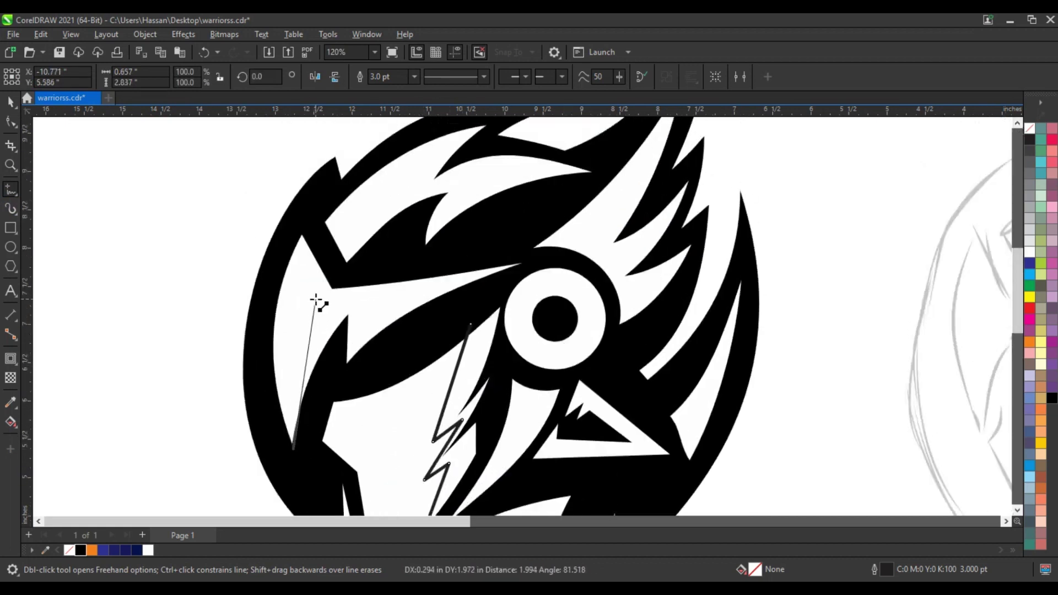
{"action": "double_click", "coordinate": [527, 258]}
{"action": "key", "text": "F10"}
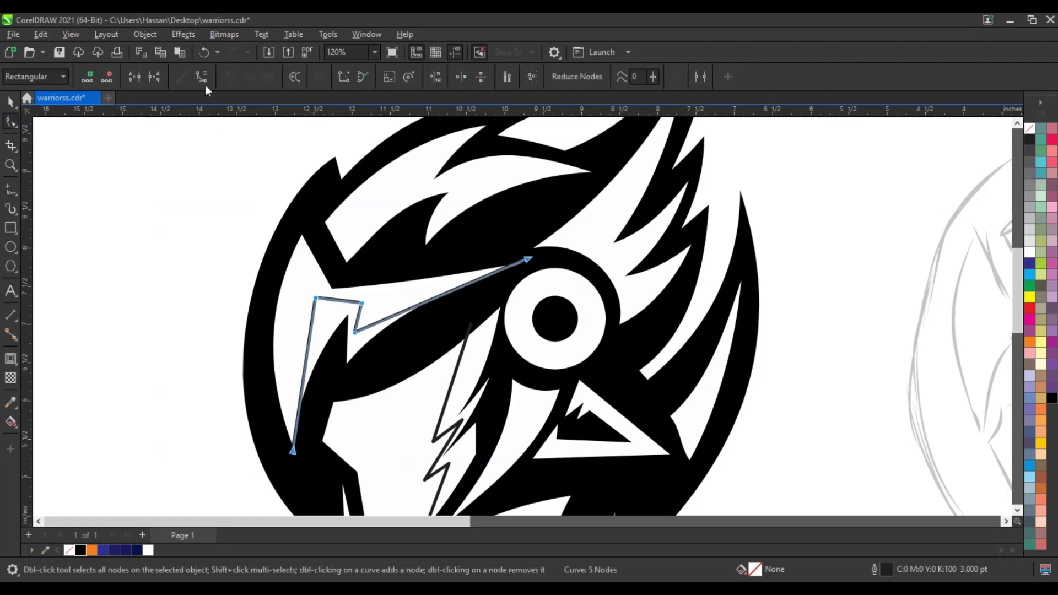
{"action": "left_click_drag", "start_coordinate": [412, 306], "coordinate": [415, 295]}
{"action": "left_click_drag", "start_coordinate": [527, 258], "coordinate": [533, 259]}
Draw a zigzag 3.0 pt freehand shading line across the white crest shape at the top of the helmet
{"action": "key", "text": "F5"}
{"action": "left_click", "coordinate": [486, 121]}
{"action": "double_click", "coordinate": [400, 194]}
{"action": "double_click", "coordinate": [484, 174]}
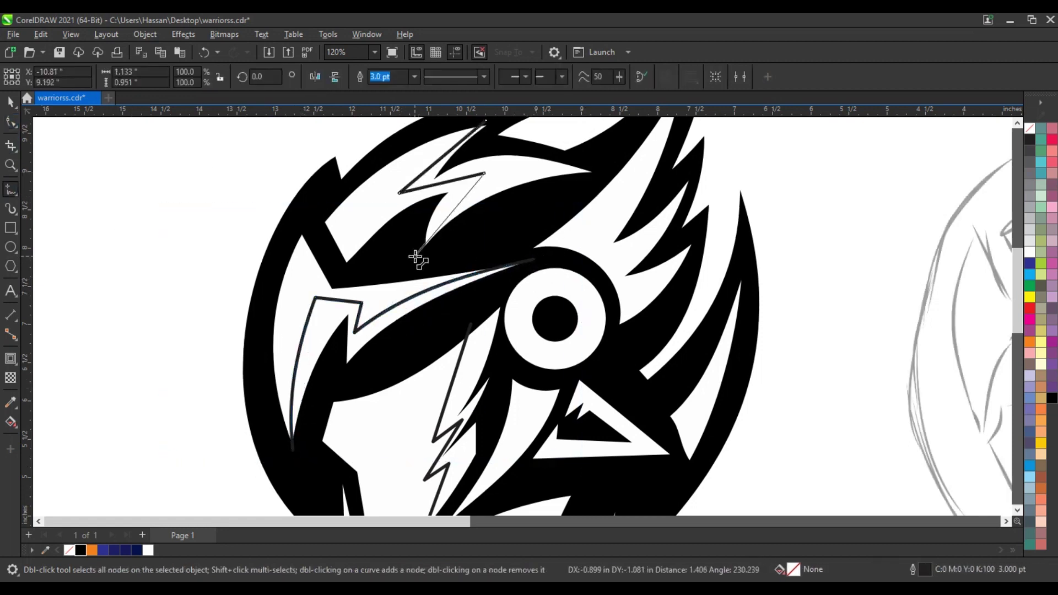
{"action": "left_click", "coordinate": [415, 257]}
Draw a freehand shading line through the neck piece to its tip and curve its long segment along the shape
{"action": "scroll", "coordinate": [361, 274], "scroll_direction": "down", "scroll_amount": 3}
{"action": "key", "text": "z"}
{"action": "scroll", "coordinate": [397, 314], "scroll_direction": "up", "scroll_amount": 1}
{"action": "key", "text": "F5"}
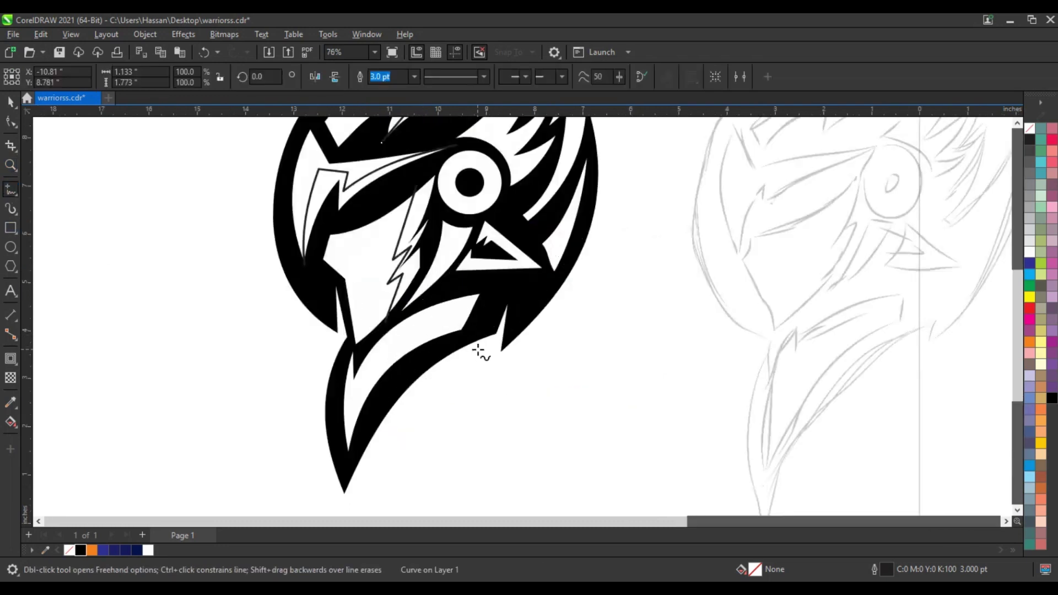
{"action": "left_click", "coordinate": [461, 300]}
{"action": "key", "text": "F10"}
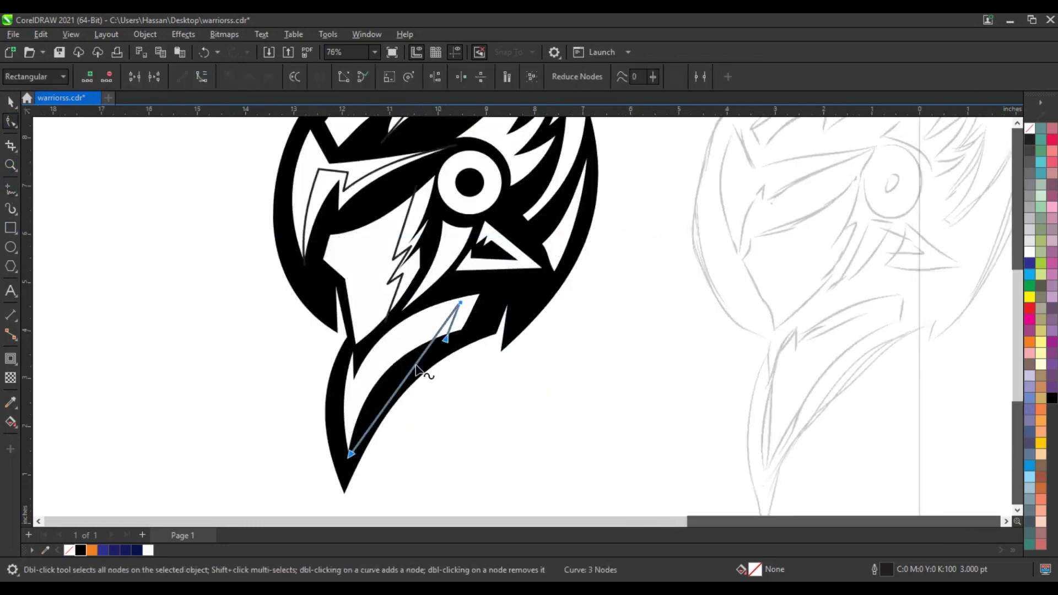
{"action": "left_click_drag", "start_coordinate": [410, 371], "coordinate": [380, 362]}
Smart Fill the areas bounded by the shading lines in the crest, brow, face and neck pieces
{"action": "left_click", "coordinate": [1018, 124]}
{"action": "left_click", "coordinate": [1017, 123]}
{"action": "left_click", "coordinate": [1018, 124]}
{"action": "left_click", "coordinate": [14, 425]}
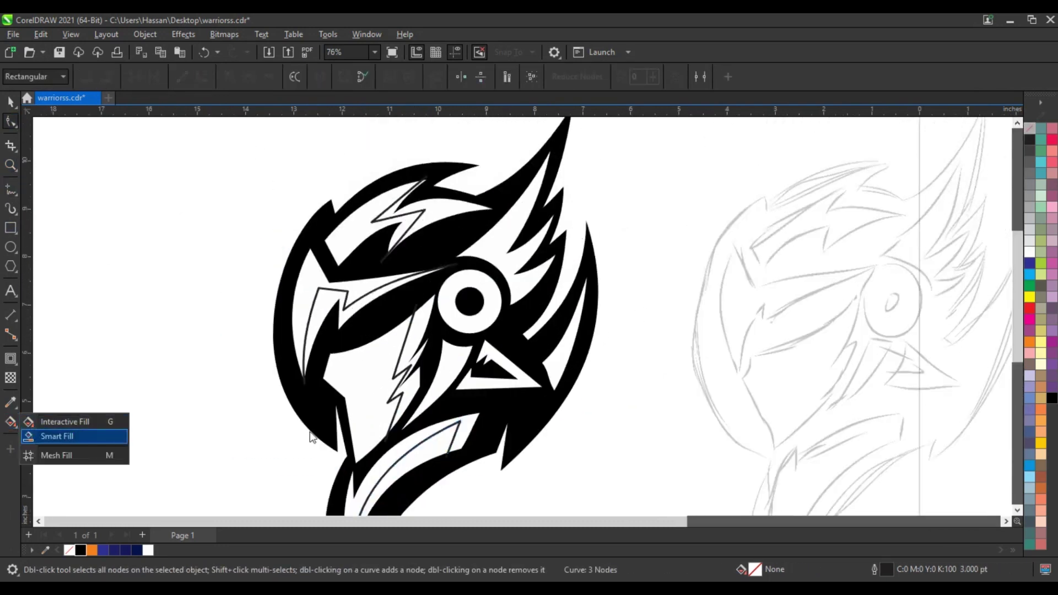
{"action": "left_click", "coordinate": [44, 437]}
{"action": "left_click", "coordinate": [413, 335]}
Select the blue shading areas, recolor them light grey and remove their outlines
{"action": "left_click", "coordinate": [12, 102]}
{"action": "left_click", "coordinate": [428, 327], "text": "shift"}
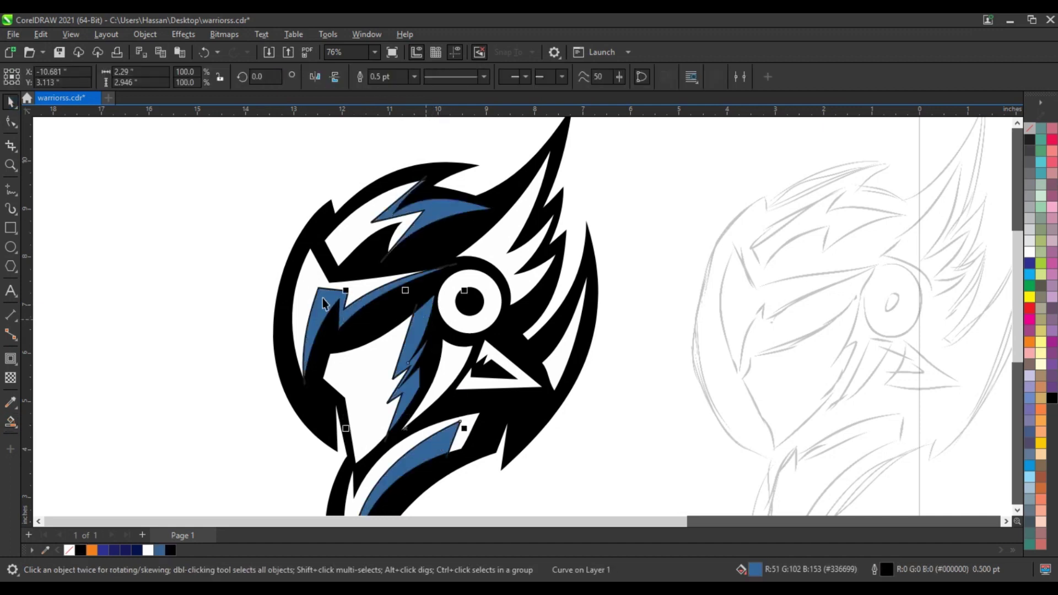
{"action": "left_click", "coordinate": [323, 298], "text": "shift"}
{"action": "left_click", "coordinate": [437, 212], "text": "shift"}
{"action": "left_click", "coordinate": [1029, 196]}
{"action": "left_click", "coordinate": [1028, 208]}
{"action": "right_click", "coordinate": [1029, 129]}
{"action": "left_click", "coordinate": [148, 235]}
Delete the freehand guide lines left around the grey shading areas
{"action": "left_click", "coordinate": [383, 261]}
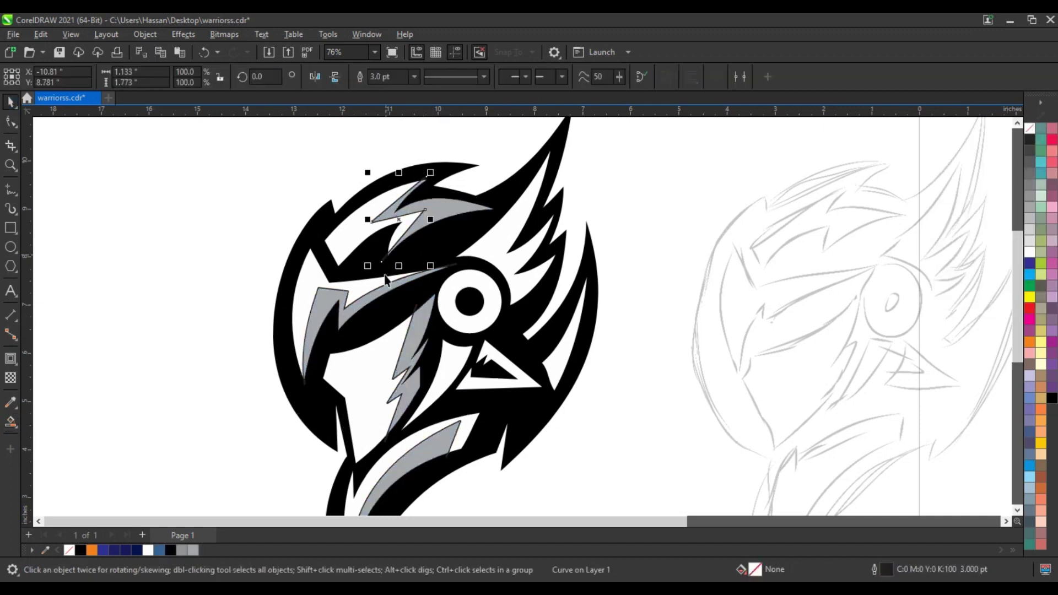
{"action": "key", "text": "Delete"}
{"action": "left_click", "coordinate": [455, 265]}
{"action": "key", "text": "Delete"}
{"action": "left_click", "coordinate": [385, 440]}
{"action": "key", "text": "Delete"}
Draw a bent 3.0 pt freehand shading line from the wing's top tip down to the ear circle's upper edge
{"action": "key", "text": "z"}
{"action": "scroll", "coordinate": [182, 222], "scroll_direction": "down", "scroll_amount": 4}
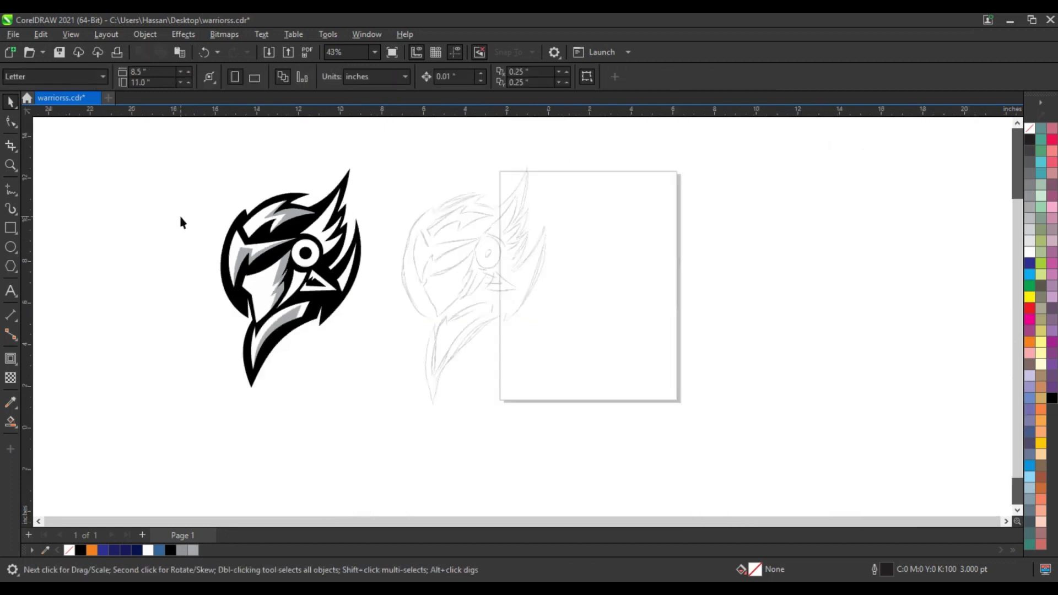
{"action": "left_click_drag", "start_coordinate": [544, 345], "coordinate": [543, 346]}
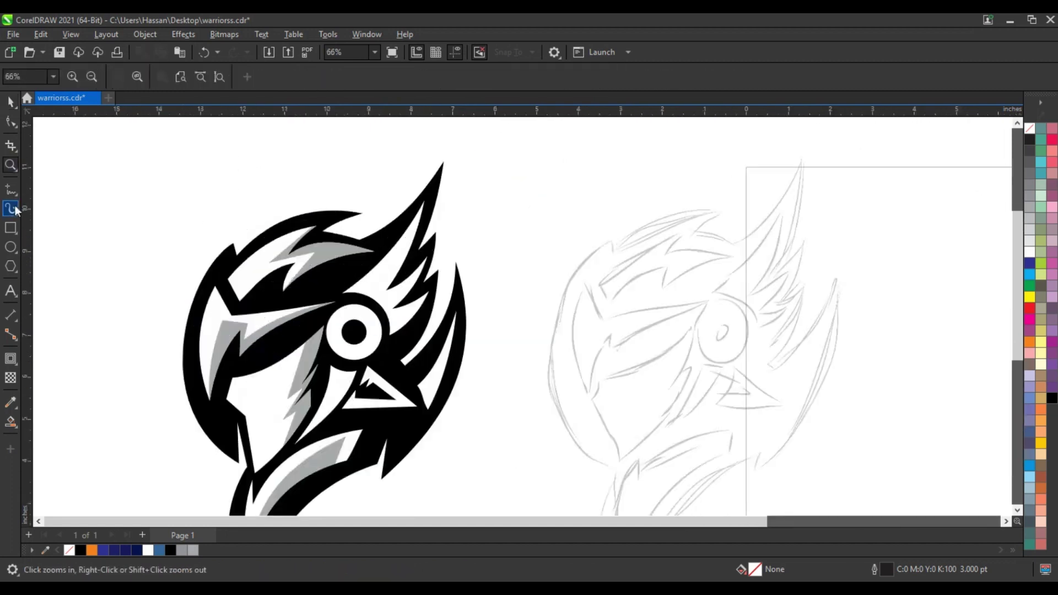
{"action": "key", "text": "F5"}
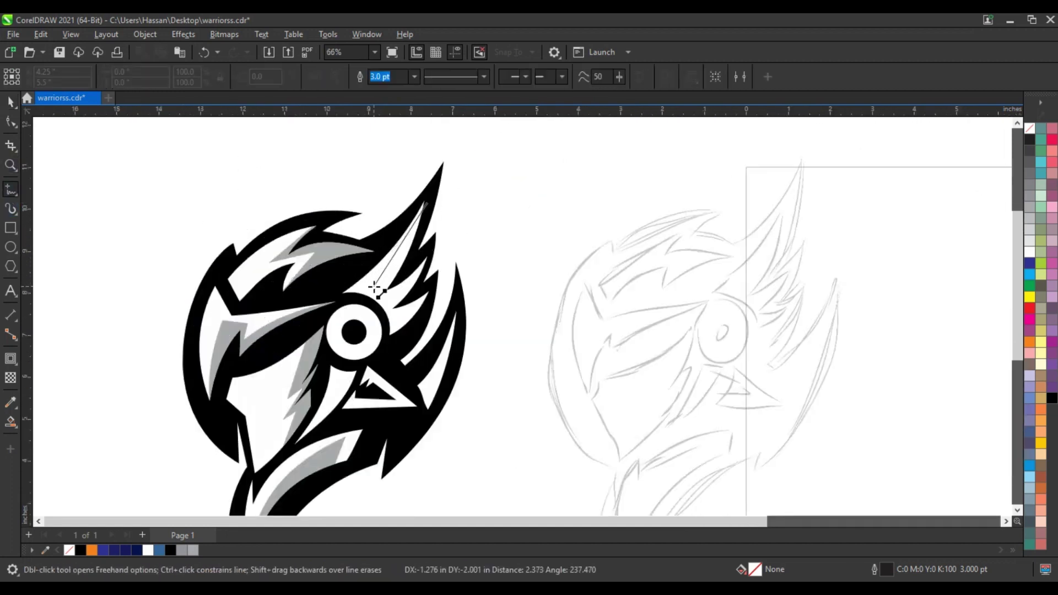
{"action": "double_click", "coordinate": [374, 287]}
{"action": "left_click", "coordinate": [337, 296]}
Smart Fill the rear part of the wing behind the shading line and color it grey
{"action": "left_click", "coordinate": [11, 422]}
{"action": "left_click", "coordinate": [395, 293]}
{"action": "left_click", "coordinate": [11, 102]}
{"action": "left_click", "coordinate": [182, 549]}
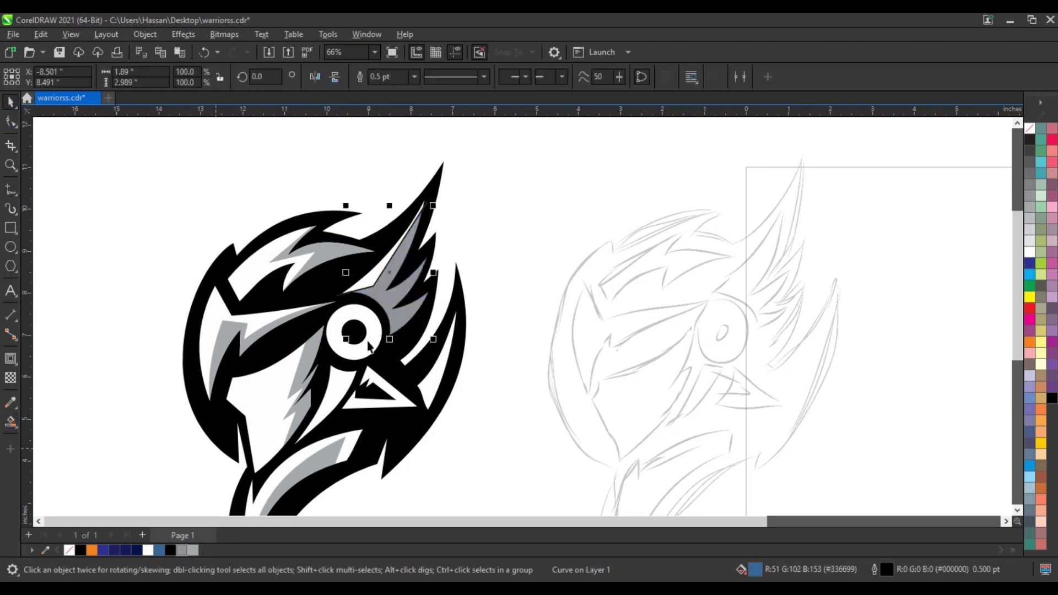
{"action": "left_click", "coordinate": [498, 309]}
Draw a freehand shading line inside the triangular piece, Smart Fill its outer edge and color it grey
{"action": "key", "text": "F5"}
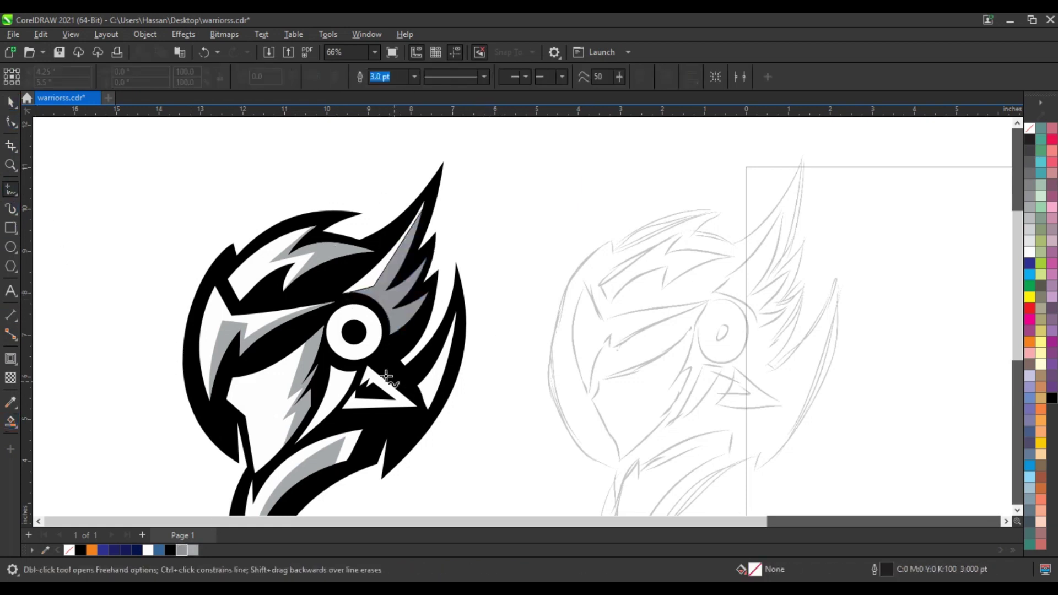
{"action": "double_click", "coordinate": [403, 402]}
{"action": "left_click", "coordinate": [329, 408]}
{"action": "left_click", "coordinate": [11, 423]}
{"action": "left_click", "coordinate": [407, 405]}
{"action": "left_click", "coordinate": [11, 103]}
{"action": "left_click", "coordinate": [181, 549]}
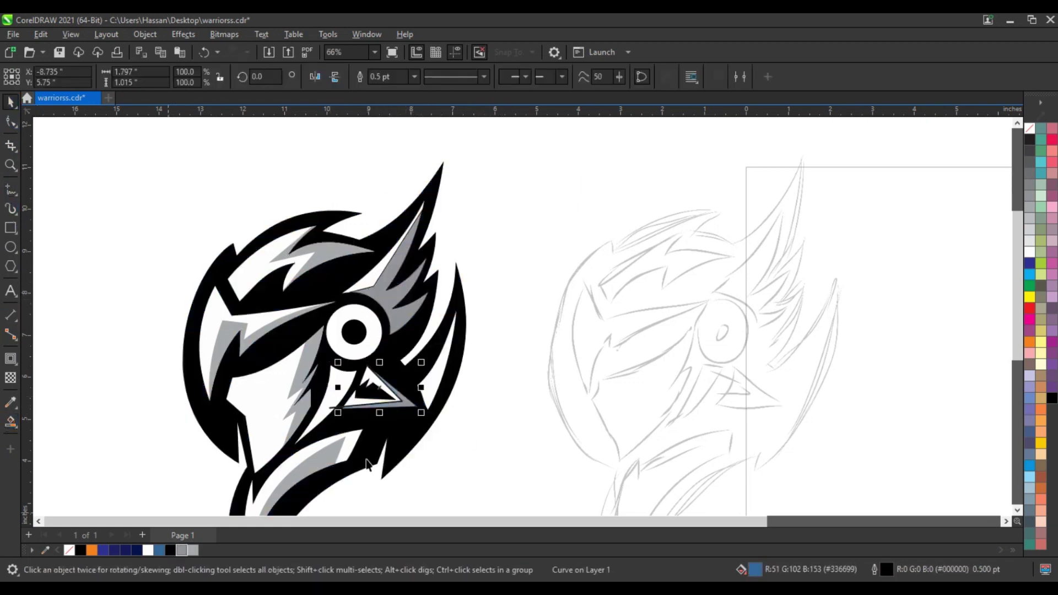
Shade the rear part of the cheek strip below the ear circle grey using a freehand line and Smart Fill, and delete the line
{"action": "key", "text": "F5"}
{"action": "left_click", "coordinate": [340, 381]}
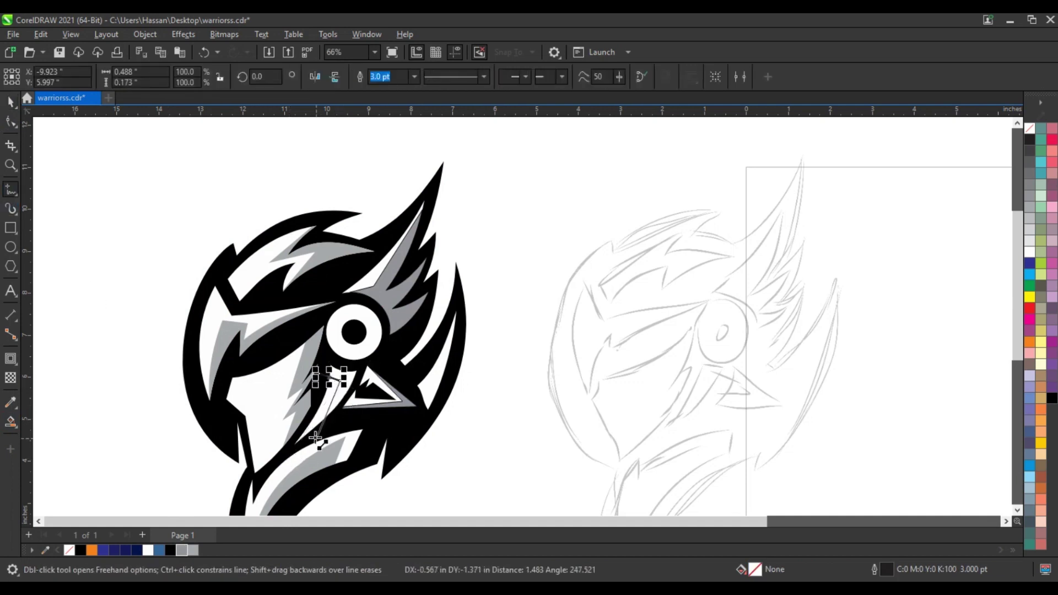
{"action": "left_click", "coordinate": [12, 422]}
{"action": "left_click", "coordinate": [344, 381]}
{"action": "left_click", "coordinate": [11, 103]}
{"action": "left_click", "coordinate": [181, 550]}
{"action": "left_click", "coordinate": [331, 398]}
{"action": "key", "text": "Delete"}
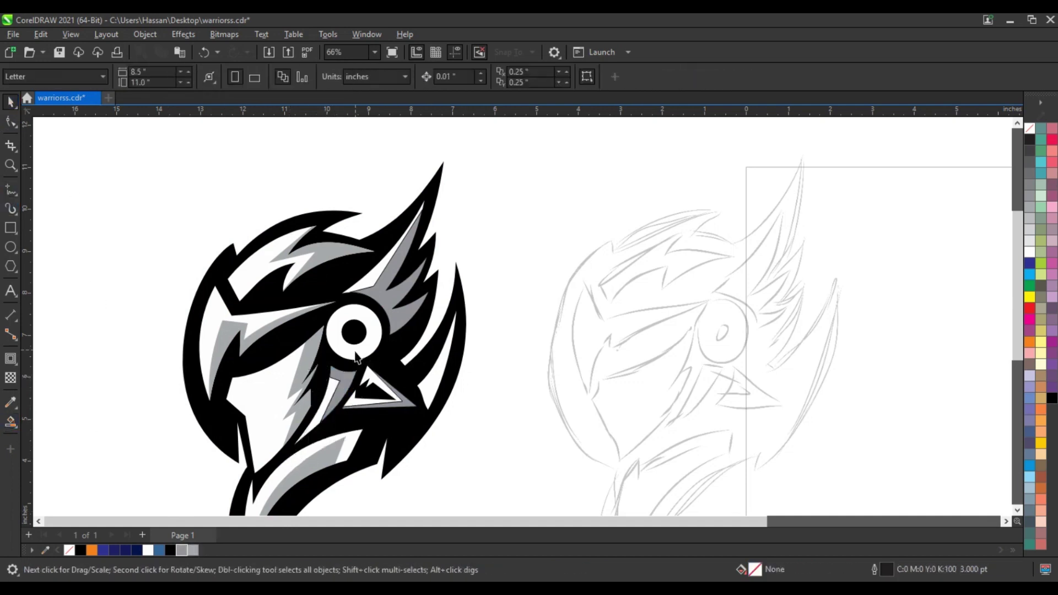
Apply a diagonal fountain fill to the white ear ring, from orange at the lower end to yellow at the upper end
{"action": "left_click", "coordinate": [353, 353]}
{"action": "left_click", "coordinate": [1029, 341]}
{"action": "key", "text": "g"}
{"action": "left_click_drag", "start_coordinate": [387, 345], "coordinate": [357, 303]}
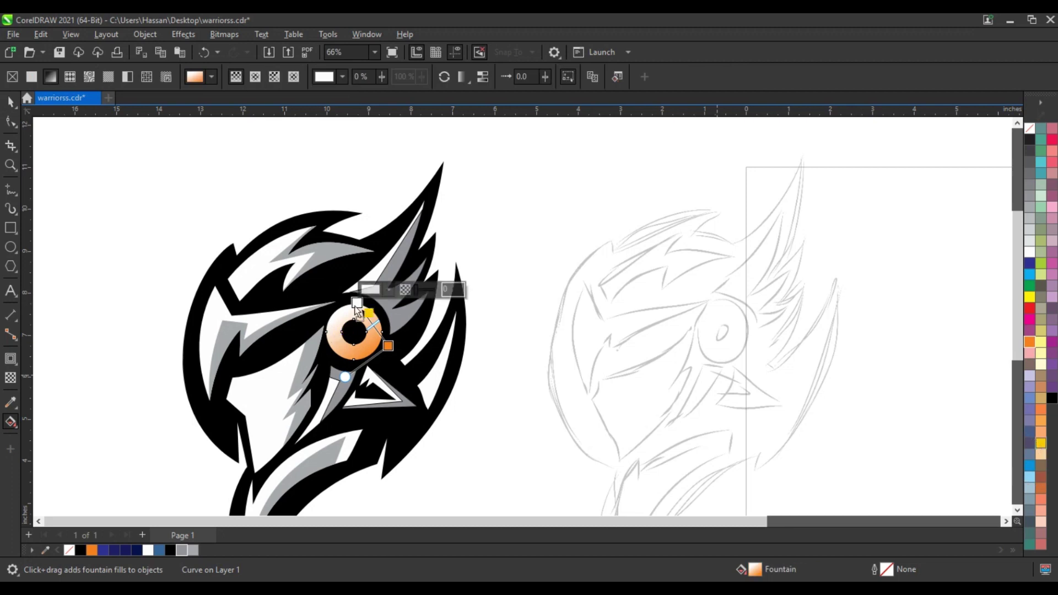
{"action": "left_click", "coordinate": [1040, 443]}
{"action": "left_click", "coordinate": [388, 346]}
{"action": "left_click", "coordinate": [11, 103]}
{"action": "left_click", "coordinate": [143, 283]}
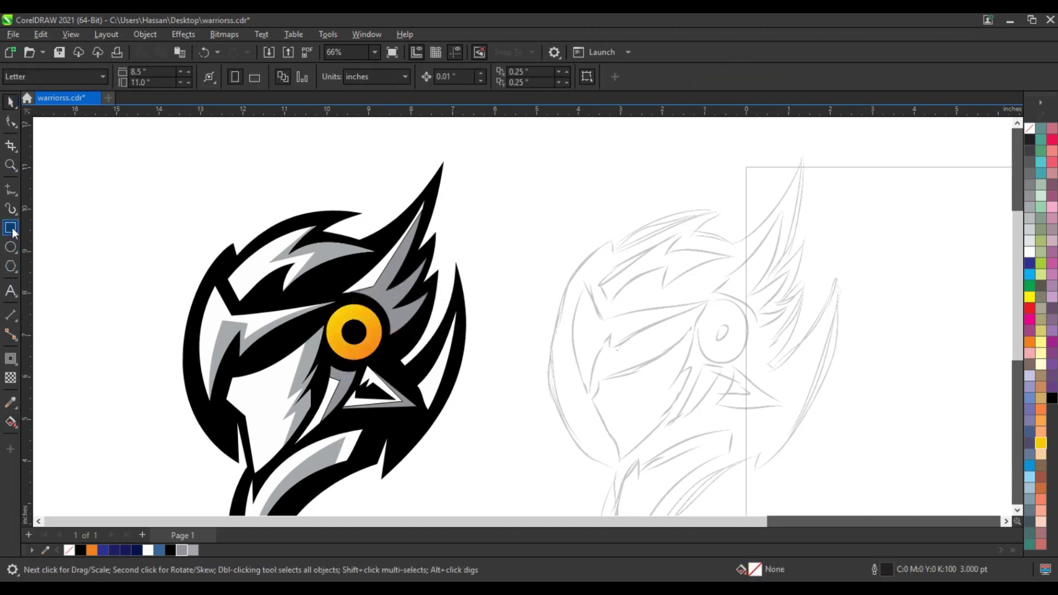
Draw a closed lightning bolt about 3.6 inches tall with straight 3.0 pt freehand segments in the empty area beside the head
{"action": "key", "text": "F5"}
{"action": "left_click", "coordinate": [110, 202]}
{"action": "left_click", "coordinate": [81, 283]}
{"action": "left_click", "coordinate": [106, 278]}
{"action": "left_click", "coordinate": [76, 355]}
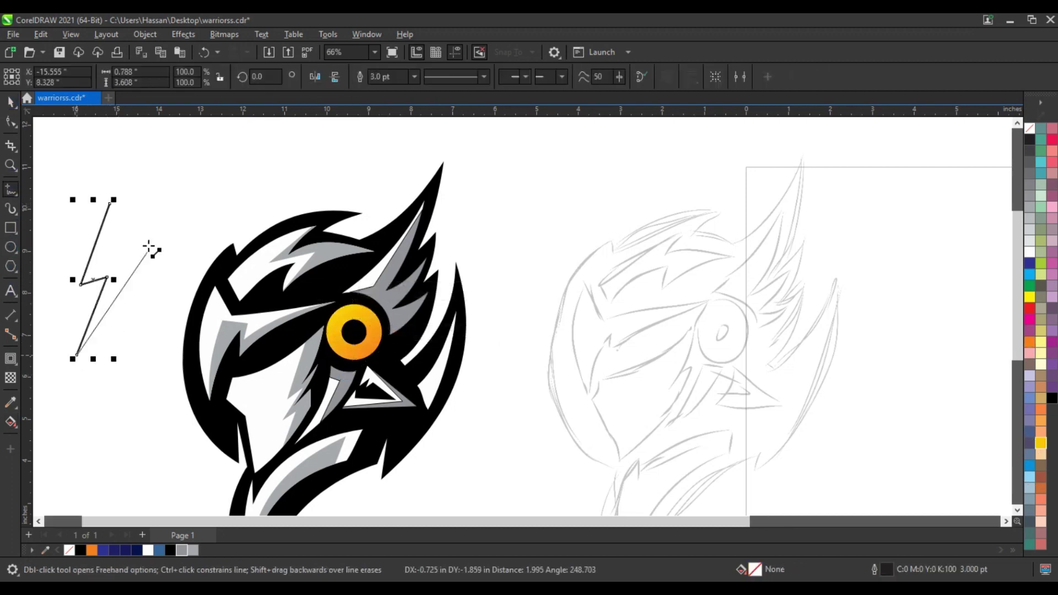
{"action": "left_click", "coordinate": [111, 203]}
Adjust the lightning bolt's top, inner, side and bottom corner nodes to refine its shape
{"action": "key", "text": "F10"}
{"action": "left_click_drag", "start_coordinate": [109, 203], "coordinate": [137, 191]}
{"action": "left_click_drag", "start_coordinate": [109, 256], "coordinate": [118, 259]}
{"action": "left_click_drag", "start_coordinate": [151, 247], "coordinate": [149, 254]}
{"action": "left_click_drag", "start_coordinate": [76, 355], "coordinate": [91, 332]}
Scale the lightning bolt to 17.4% and copy the ear ring's yellow-orange fill onto it
{"action": "key", "text": "space"}
{"action": "left_click_drag", "start_coordinate": [157, 189], "coordinate": [123, 249]}
{"action": "left_click_drag", "start_coordinate": [114, 263], "coordinate": [343, 344]}
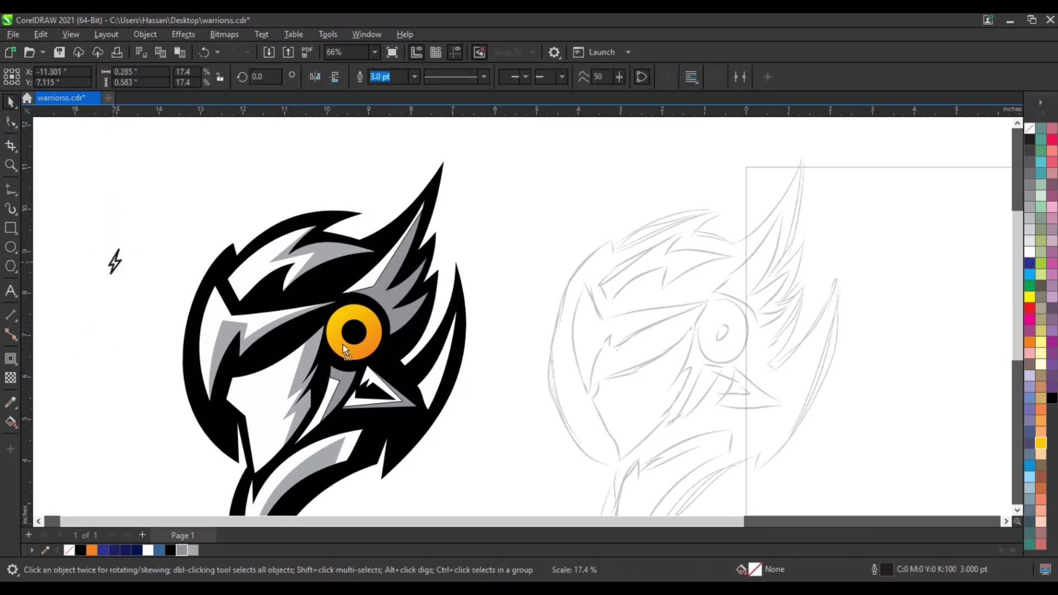
Center the lightning bolt inside the ear ring and remove the outline
{"action": "left_click", "coordinate": [374, 319], "text": "shift"}
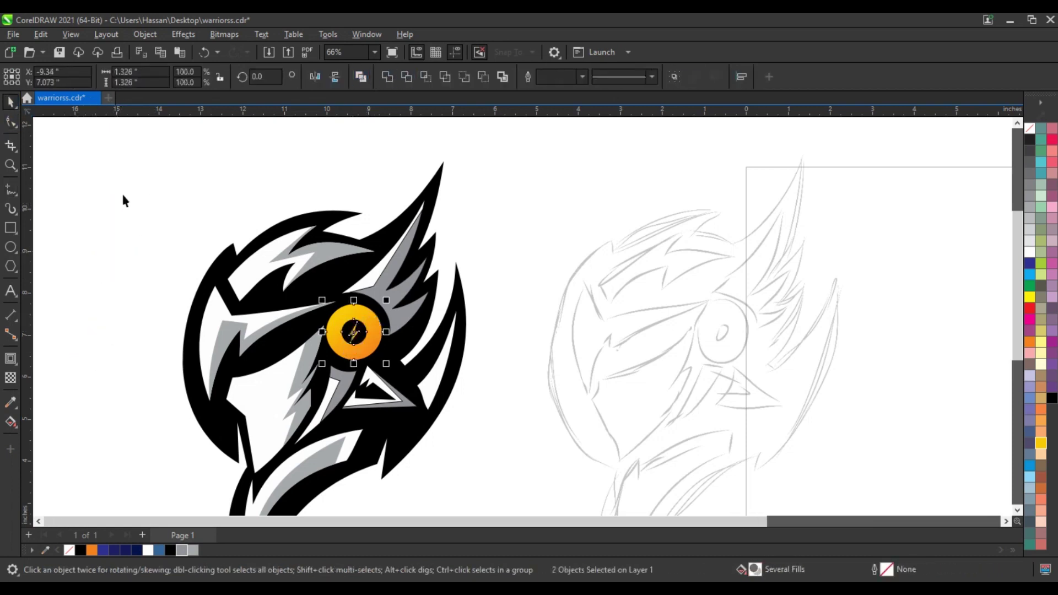
{"action": "left_click", "coordinate": [123, 195]}
{"action": "left_click", "coordinate": [371, 317]}
{"action": "right_click", "coordinate": [1029, 128]}
{"action": "left_click", "coordinate": [610, 194]}
{"action": "scroll", "coordinate": [491, 227], "scroll_direction": "down", "scroll_amount": 1}
{"action": "left_click", "coordinate": [129, 267]}
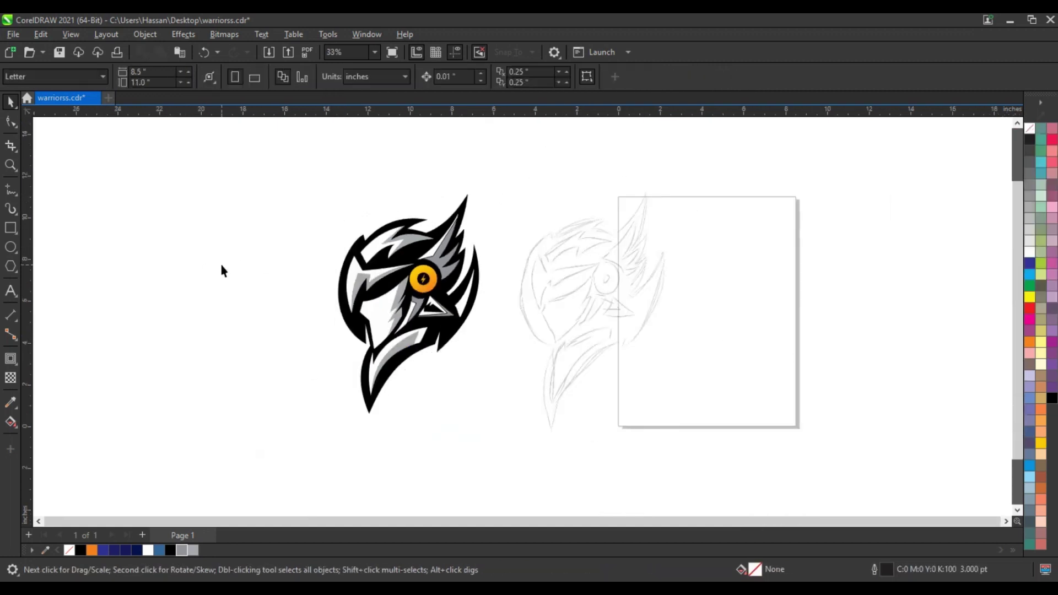
Remove the outlines from the whole head drawing and move the faded sketch onto the page
{"action": "left_click_drag", "start_coordinate": [258, 162], "coordinate": [504, 453]}
{"action": "right_click", "coordinate": [1029, 129]}
{"action": "left_click_drag", "start_coordinate": [608, 318], "coordinate": [741, 316]}
Draw a rectangle over the head, fill it dark navy and send it to the back as a background
{"action": "key", "text": "F6"}
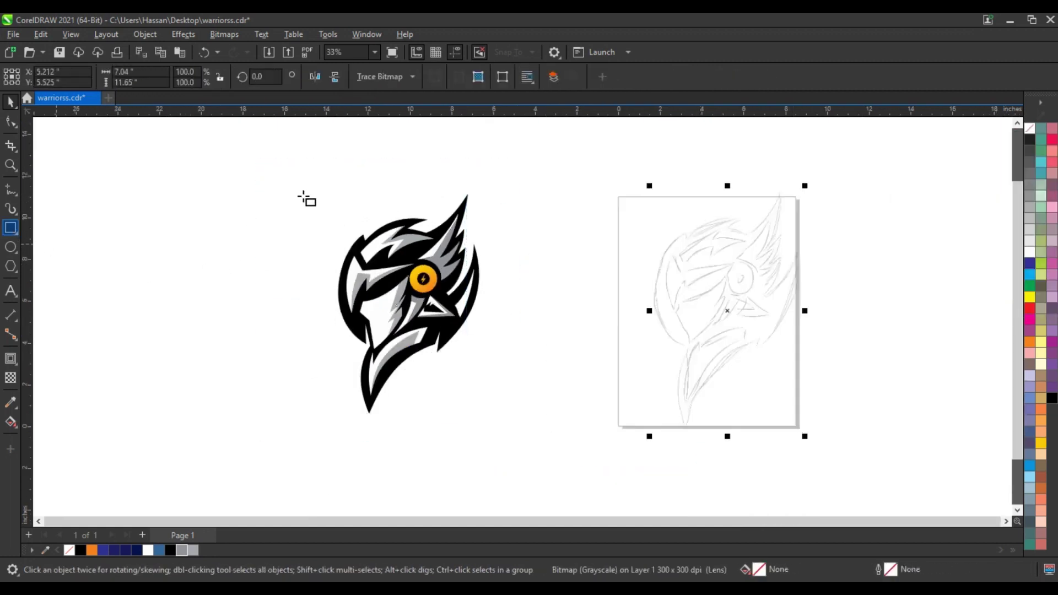
{"action": "mouse_move", "coordinate": [291, 178]}
{"action": "left_mouse_down"}
{"action": "mouse_move", "coordinate": [443, 431]}
{"action": "mouse_move", "coordinate": [462, 405]}
{"action": "left_mouse_up"}
{"action": "left_click", "coordinate": [11, 102]}
{"action": "left_click", "coordinate": [136, 550]}
{"action": "key", "text": "shift+Page_Down"}
Fill the black head silhouette with dark navy (C100 M92 Y13 K56) and give it a light grey K10 outline
{"action": "left_click", "coordinate": [445, 337]}
{"action": "left_click", "coordinate": [138, 552]}
{"action": "scroll", "coordinate": [252, 285], "scroll_direction": "up", "scroll_amount": 2}
{"action": "right_click", "coordinate": [1029, 241]}
{"action": "left_click", "coordinate": [1015, 252]}
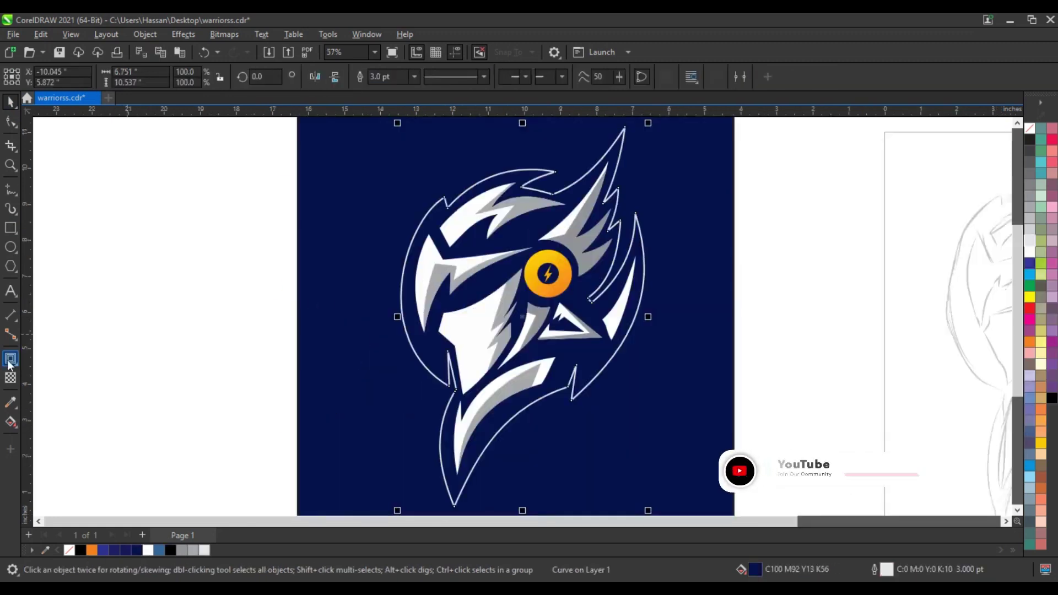
Add a one-step outside contour with an offset of about 0.143 inches around the navy head silhouette and break the contour apart
{"action": "left_click", "coordinate": [10, 360]}
{"action": "left_click_drag", "start_coordinate": [636, 214], "coordinate": [649, 197]}
{"action": "left_click", "coordinate": [10, 102]}
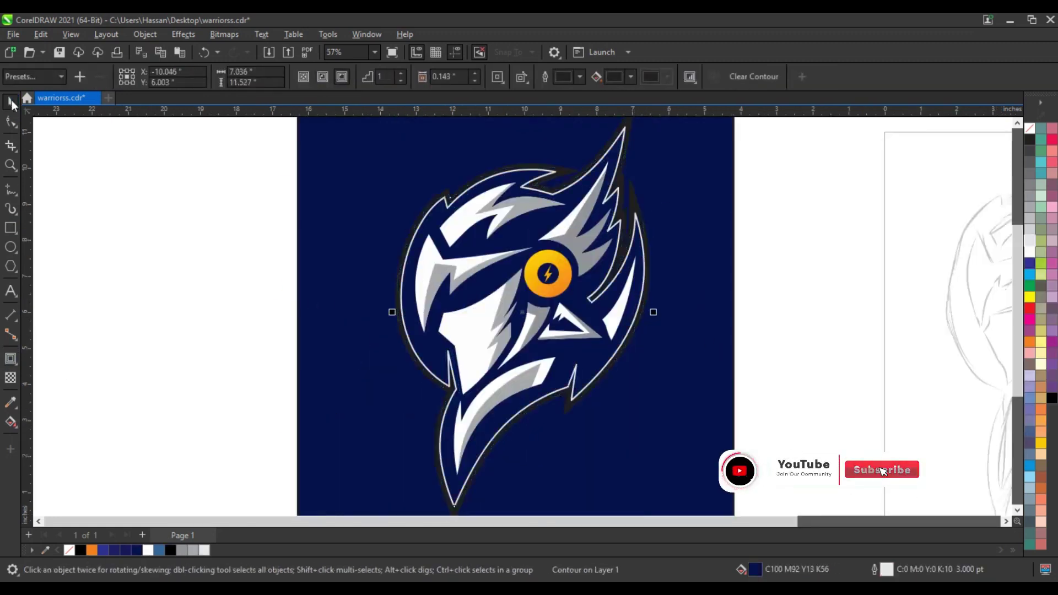
{"action": "left_click", "coordinate": [145, 34]}
{"action": "left_click", "coordinate": [161, 340]}
{"action": "left_click", "coordinate": [237, 342]}
Fill the separated contour shape with orange and turn it into a fountain fill running from yellow at the crown to orange below
{"action": "left_click", "coordinate": [568, 411]}
{"action": "left_click", "coordinate": [92, 549]}
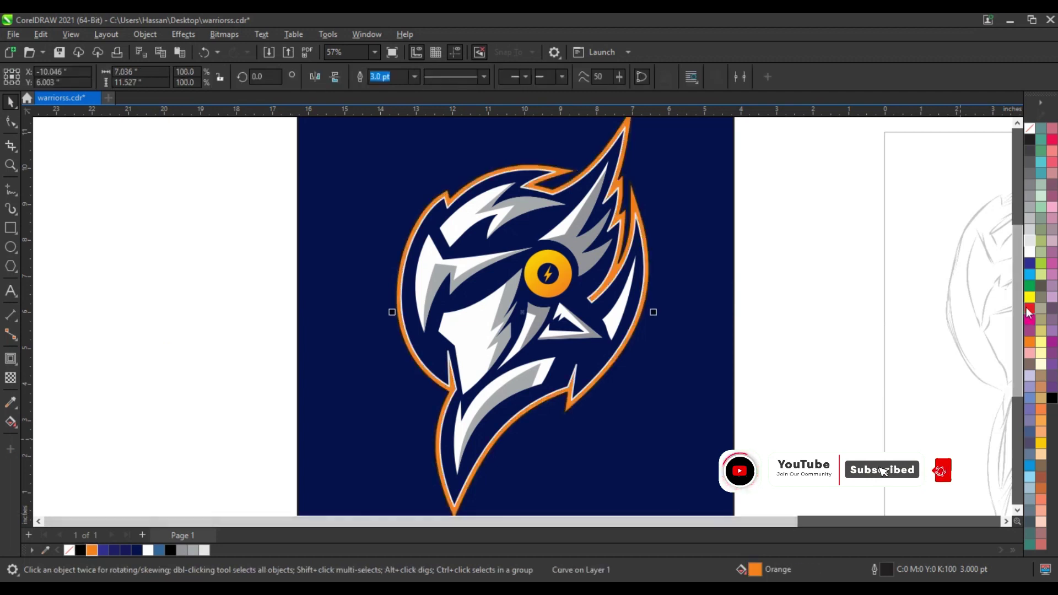
{"action": "left_click", "coordinate": [1028, 309], "text": "ctrl"}
{"action": "left_click", "coordinate": [10, 422]}
{"action": "left_click_drag", "start_coordinate": [486, 424], "coordinate": [556, 239]}
{"action": "left_click_drag", "start_coordinate": [1041, 443], "coordinate": [424, 140]}
{"action": "left_click_drag", "start_coordinate": [486, 423], "coordinate": [523, 311]}
Remove the outlines from both the contour shape and the navy head silhouette
{"action": "left_click", "coordinate": [10, 102]}
{"action": "left_click", "coordinate": [407, 259], "text": "shift"}
{"action": "right_click", "coordinate": [1029, 129]}
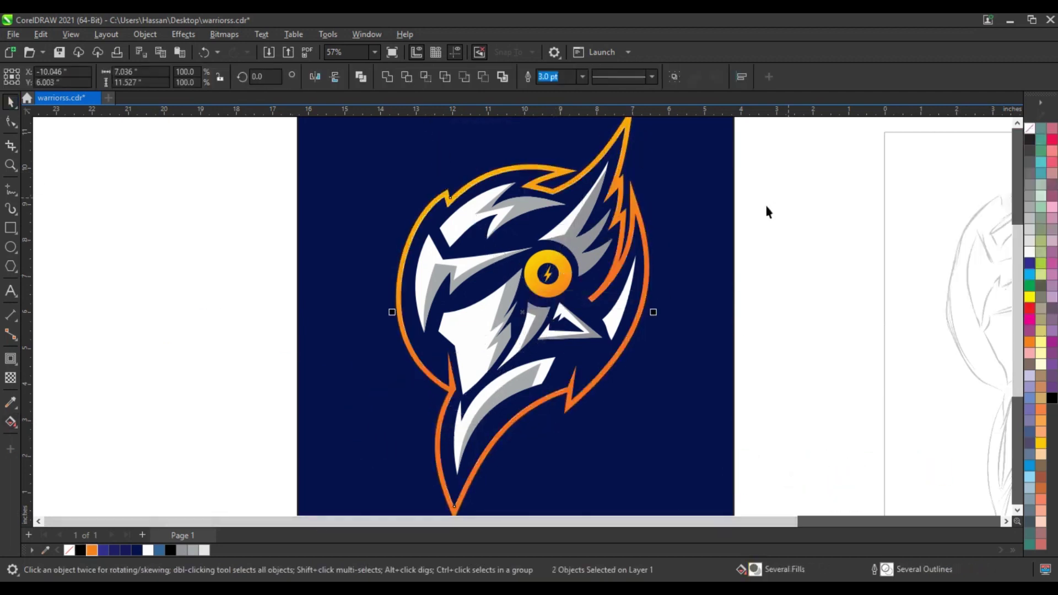
{"action": "left_click", "coordinate": [765, 203]}
Scale the whole head artwork down to 91.1% on the navy background
{"action": "scroll", "coordinate": [765, 202], "scroll_direction": "down", "scroll_amount": 1}
{"action": "left_click", "coordinate": [693, 325]}
{"action": "key", "text": "shift+F2"}
{"action": "key", "text": "Escape"}
{"action": "scroll", "coordinate": [270, 162], "scroll_direction": "down", "scroll_amount": 1}
{"action": "mouse_move", "coordinate": [261, 128]}
{"action": "left_mouse_down"}
{"action": "mouse_move", "coordinate": [512, 400]}
{"action": "mouse_move", "coordinate": [534, 397]}
{"action": "mouse_move", "coordinate": [512, 375]}
{"action": "left_mouse_up"}
{"action": "key", "text": "Escape"}
Draw a narrow pointed eye shape beneath the brow, fill it with orange and remove its outline
{"action": "key", "text": "z"}
{"action": "left_click_drag", "start_coordinate": [562, 299], "coordinate": [380, 182]}
{"action": "key", "text": "F5"}
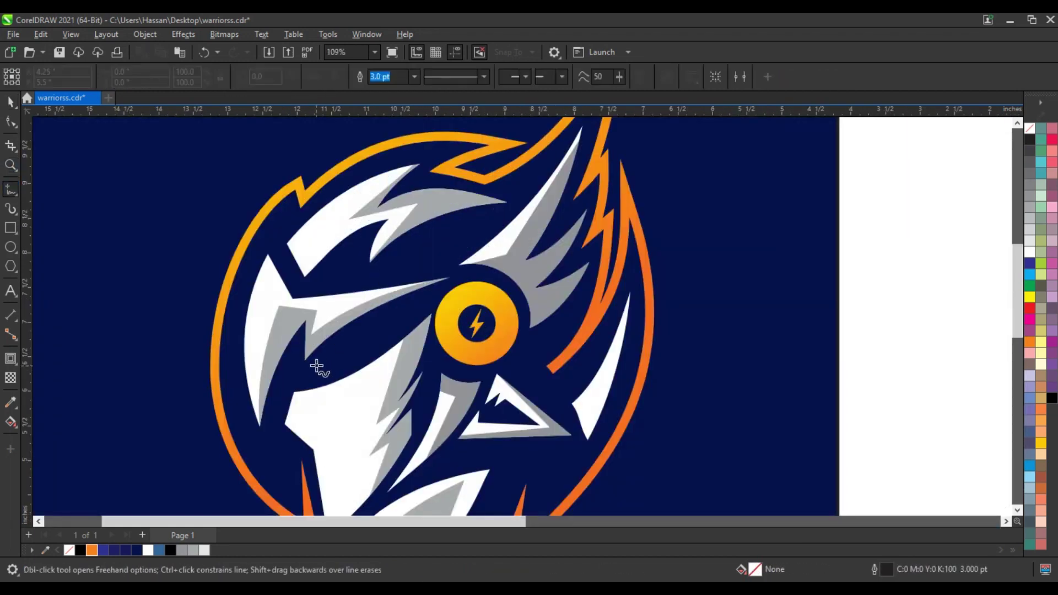
{"action": "left_click", "coordinate": [328, 371]}
{"action": "left_click", "coordinate": [10, 121]}
{"action": "left_click_drag", "start_coordinate": [330, 345], "coordinate": [327, 374]}
{"action": "left_click", "coordinate": [10, 102]}
{"action": "left_click", "coordinate": [92, 550]}
{"action": "right_click", "coordinate": [1029, 129]}
Add a smaller yellow shape inside the orange eye, leaving an orange edge along the brow side
{"action": "left_click", "coordinate": [1015, 141]}
{"action": "key", "text": "Escape"}
{"action": "scroll", "coordinate": [803, 200], "scroll_direction": "down", "scroll_amount": 3}
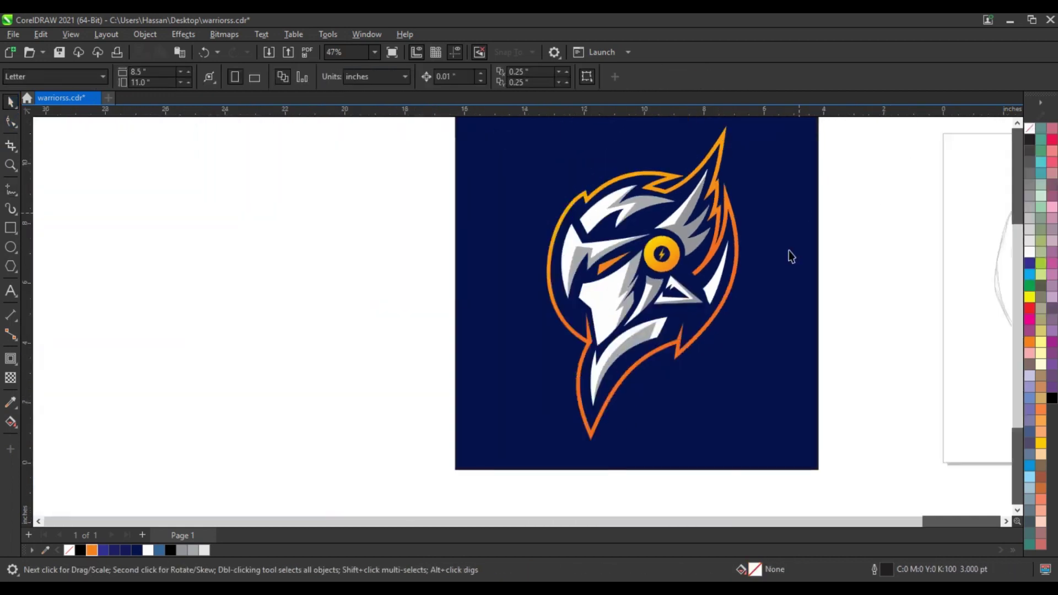
{"action": "left_click", "coordinate": [471, 298]}
{"action": "key", "text": "shift+F2"}
{"action": "left_click_drag", "start_coordinate": [498, 290], "coordinate": [500, 292]}
{"action": "key", "text": "Escape"}
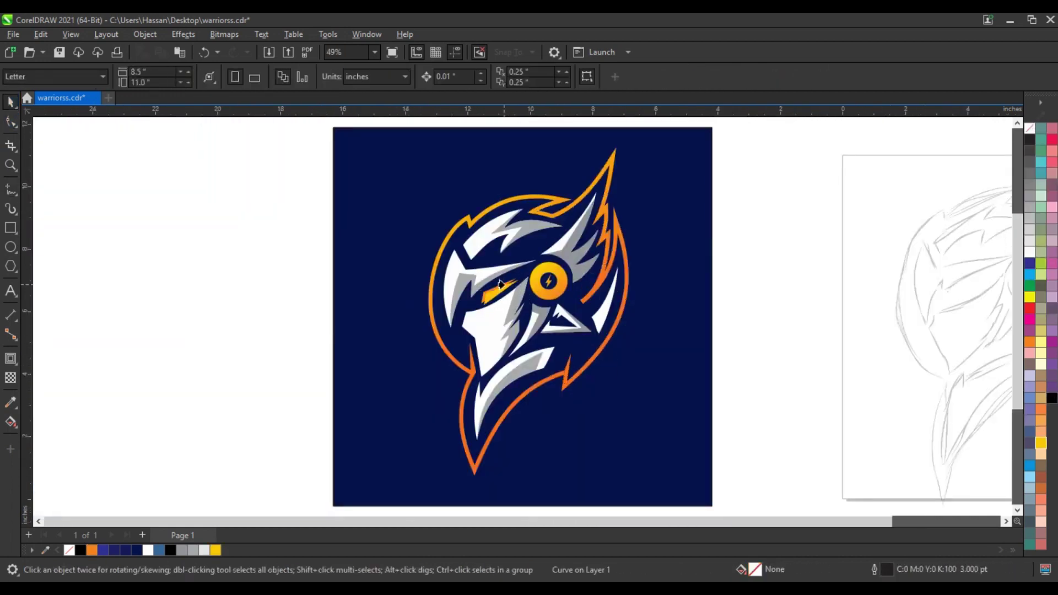
Rotate the whole head artwork about 3 degrees clockwise on the navy background
{"action": "scroll", "coordinate": [145, 257], "scroll_direction": "down", "scroll_amount": 1}
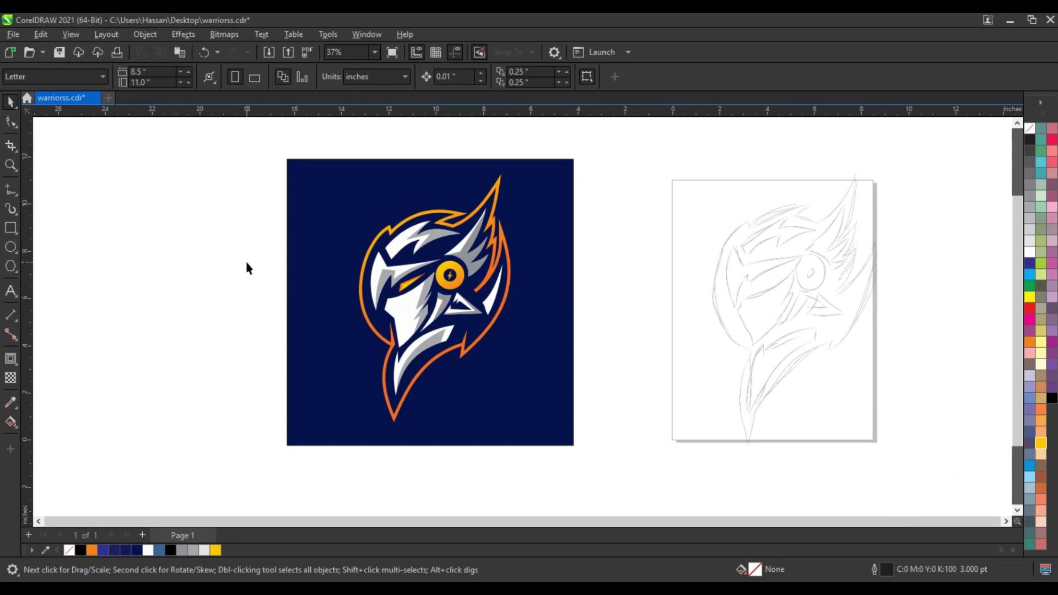
{"action": "scroll", "coordinate": [246, 263], "scroll_direction": "up", "scroll_amount": 1}
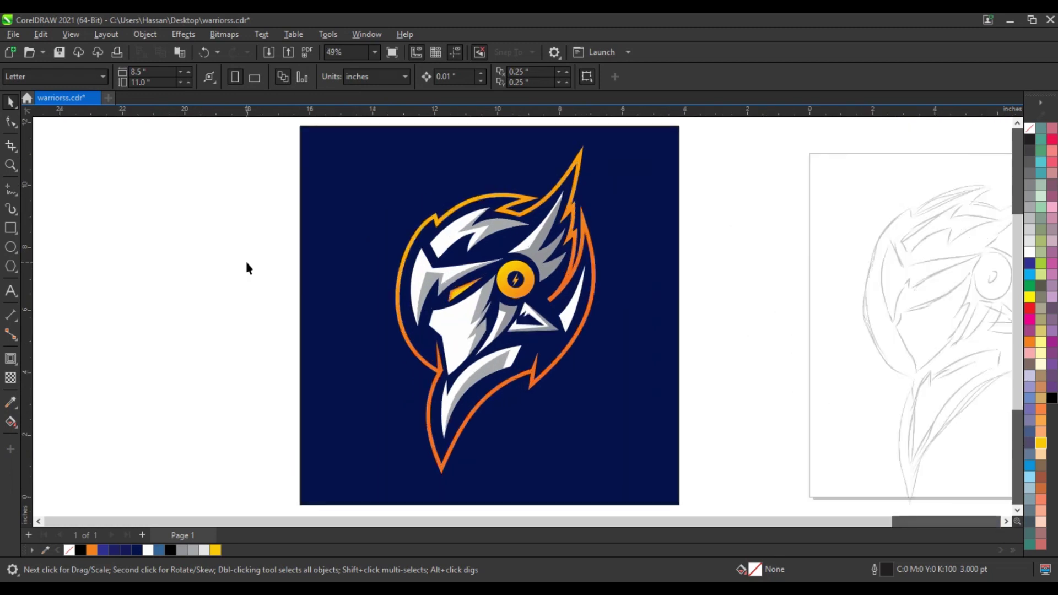
{"action": "scroll", "coordinate": [246, 260], "scroll_direction": "down", "scroll_amount": 1}
{"action": "left_click_drag", "start_coordinate": [246, 153], "coordinate": [510, 433]}
{"action": "left_click", "coordinate": [462, 330]}
{"action": "left_click", "coordinate": [608, 428]}
Try a white fill and a light grey fill on the outer contour around the head, and undo the grey
{"action": "left_click", "coordinate": [499, 226]}
{"action": "left_click", "coordinate": [1030, 252]}
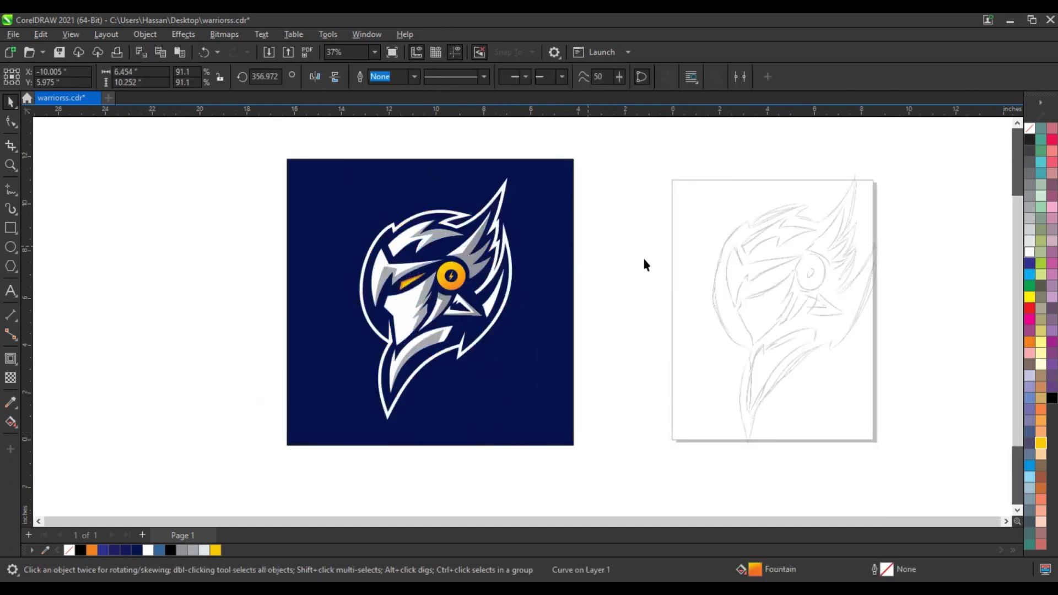
{"action": "left_click", "coordinate": [642, 256]}
{"action": "left_click", "coordinate": [552, 254]}
{"action": "left_click", "coordinate": [506, 186]}
{"action": "left_click", "coordinate": [1030, 229]}
{"action": "left_click", "coordinate": [633, 204]}
{"action": "key", "text": "ctrl+z"}
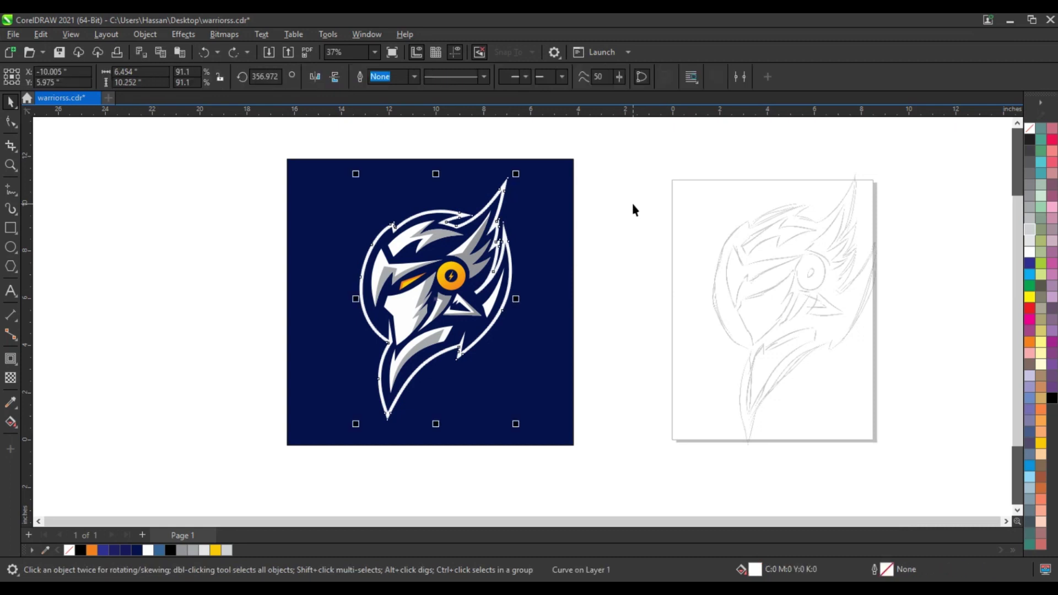
{"action": "key", "text": "ctrl+shift+z"}
{"action": "key", "text": "ctrl+shift+z"}
{"action": "key", "text": "ctrl+shift+z"}
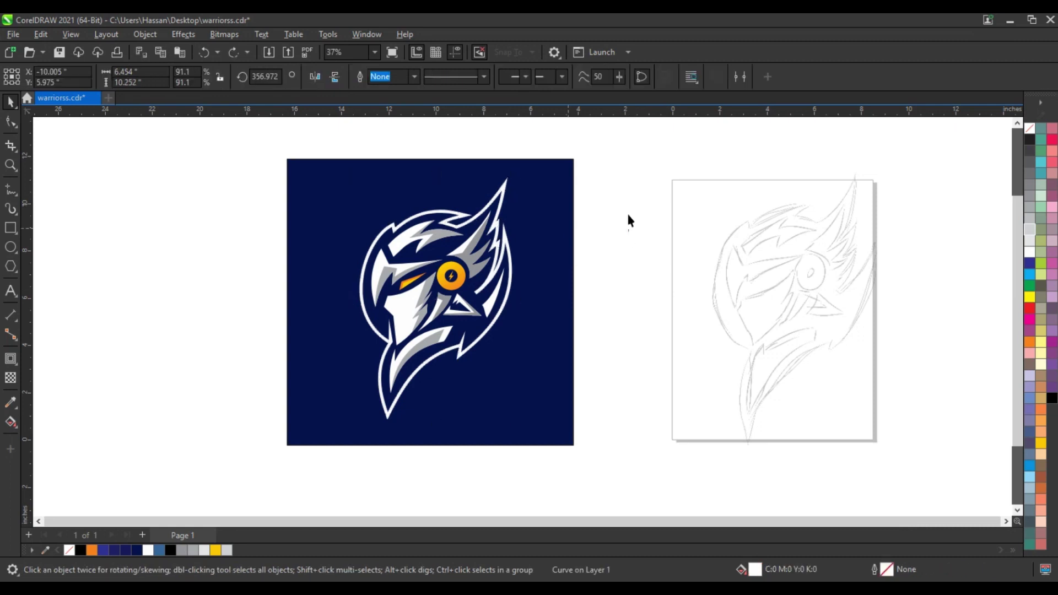
Give the outer contour a solid orange fill and preview the logo full screen
{"action": "left_click", "coordinate": [176, 384]}
{"action": "scroll", "coordinate": [284, 284], "scroll_direction": "down", "scroll_amount": 2}
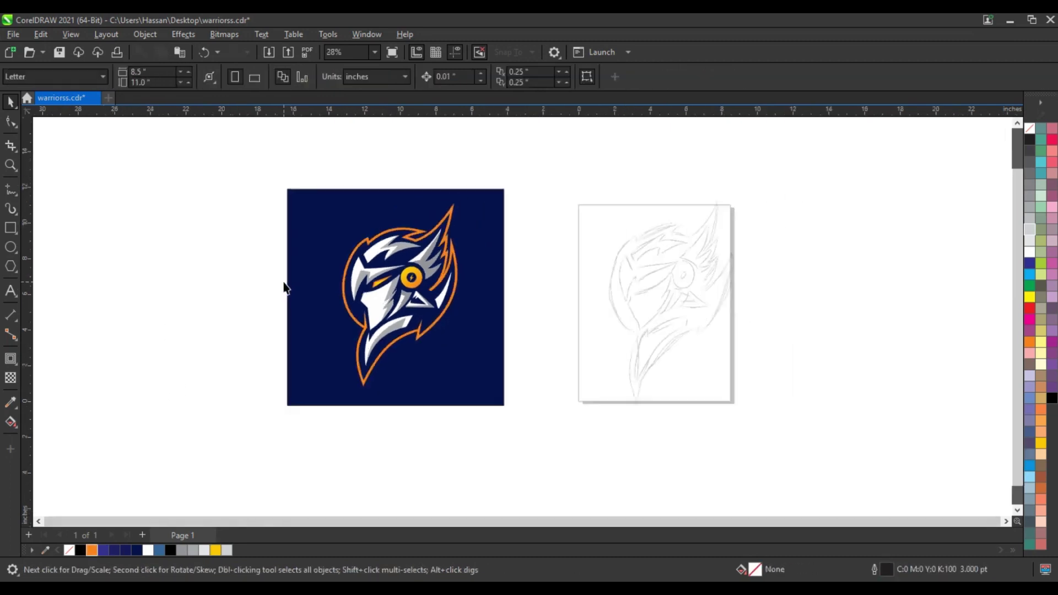
{"action": "scroll", "coordinate": [283, 284], "scroll_direction": "up", "scroll_amount": 2}
{"action": "left_click", "coordinate": [310, 177]}
{"action": "key", "text": "shift+F2"}
{"action": "key", "text": "F9"}
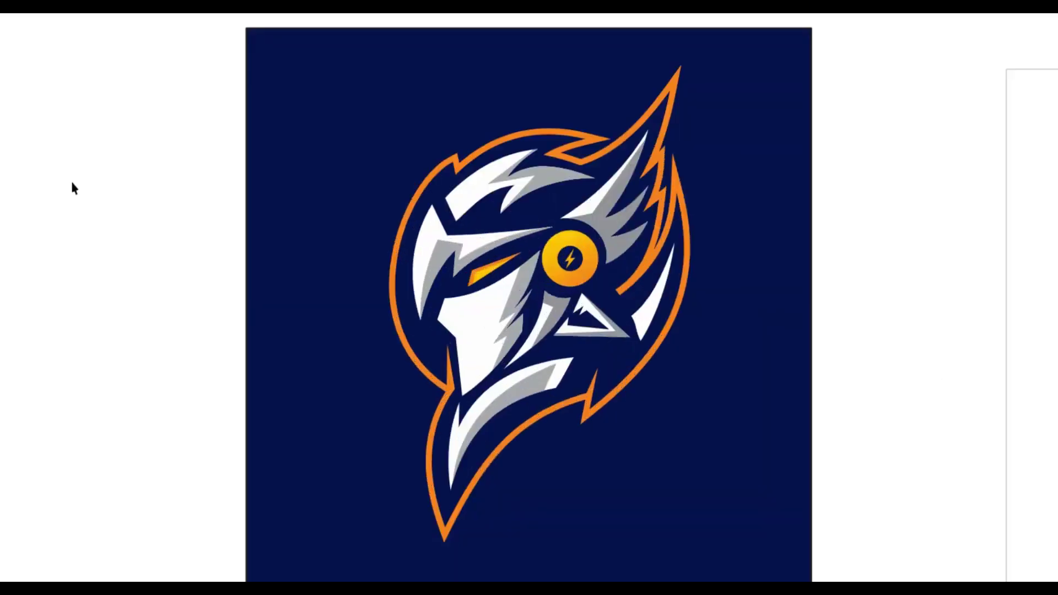
{"action": "key", "text": "Escape"}
Place a slightly lowered orange copy over the white crescent behind the ear and fill the original crescent with yellow
{"action": "scroll", "coordinate": [639, 300], "scroll_direction": "up", "scroll_amount": 3}
{"action": "left_click_drag", "start_coordinate": [540, 341], "coordinate": [543, 354]}
{"action": "right_click", "coordinate": [543, 354]}
{"action": "left_click", "coordinate": [92, 550]}
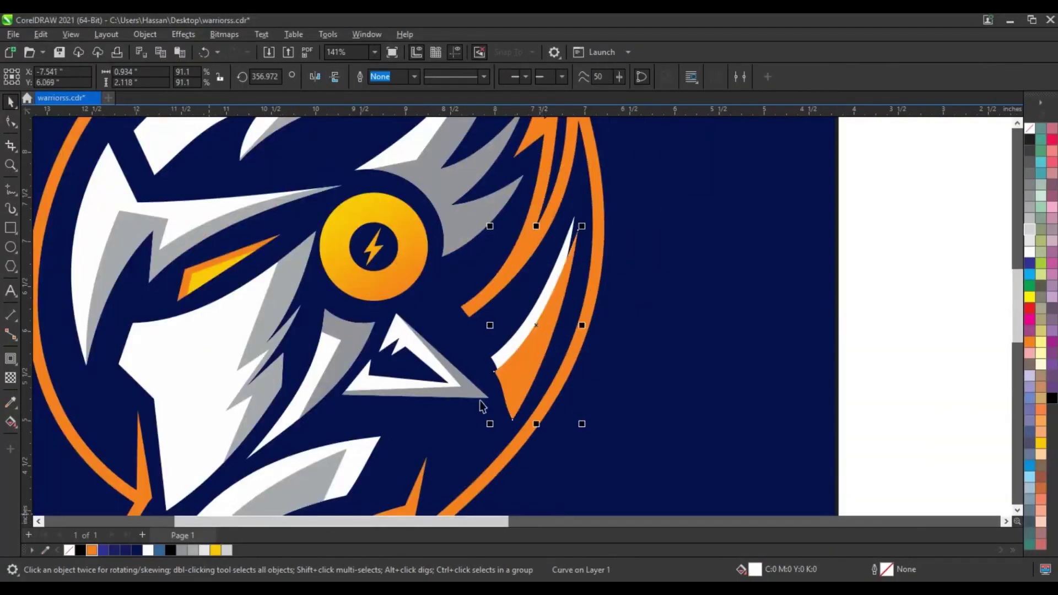
{"action": "right_click", "coordinate": [510, 391]}
{"action": "left_click", "coordinate": [531, 325]}
{"action": "left_click", "coordinate": [216, 550]}
{"action": "scroll", "coordinate": [826, 306], "scroll_direction": "down", "scroll_amount": 3}
{"action": "left_click", "coordinate": [742, 318]}
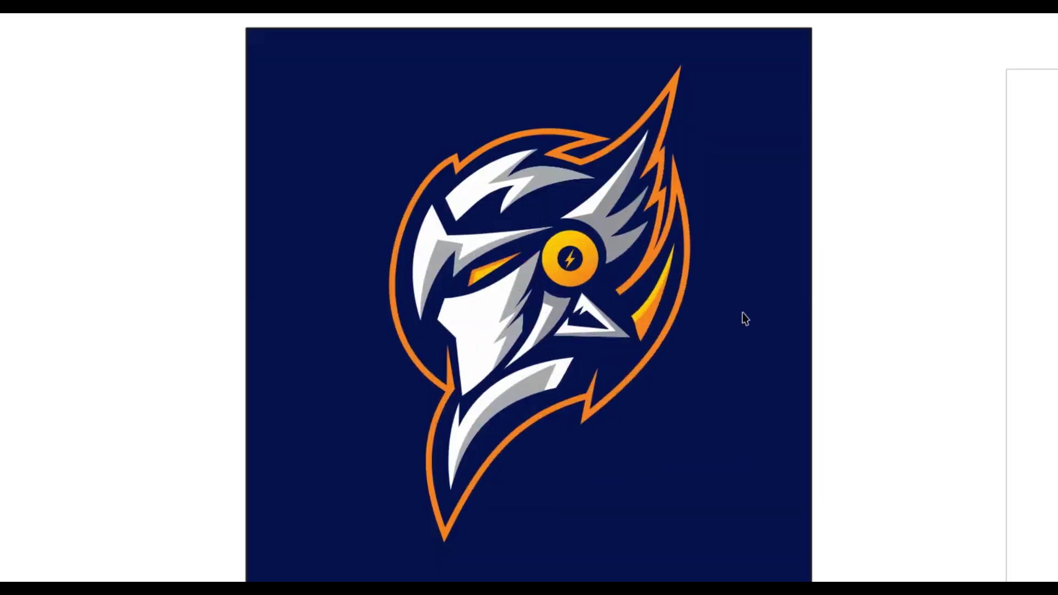